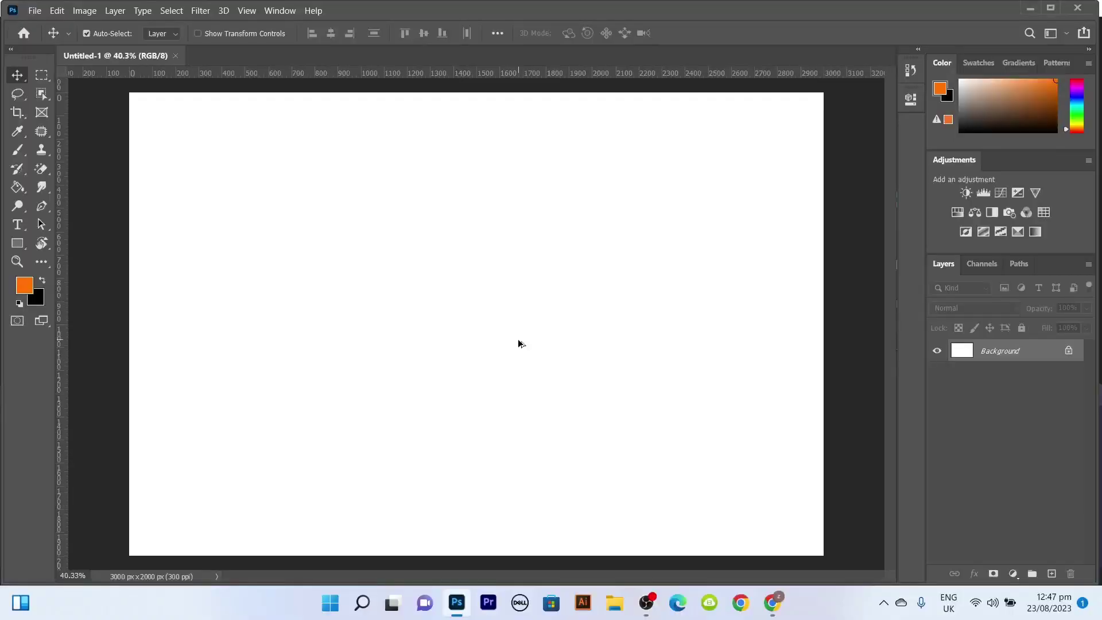
Place the mountain landscape photo as an embedded layer
{"action": "left_click", "coordinate": [35, 8]}
{"action": "left_click", "coordinate": [86, 284]}
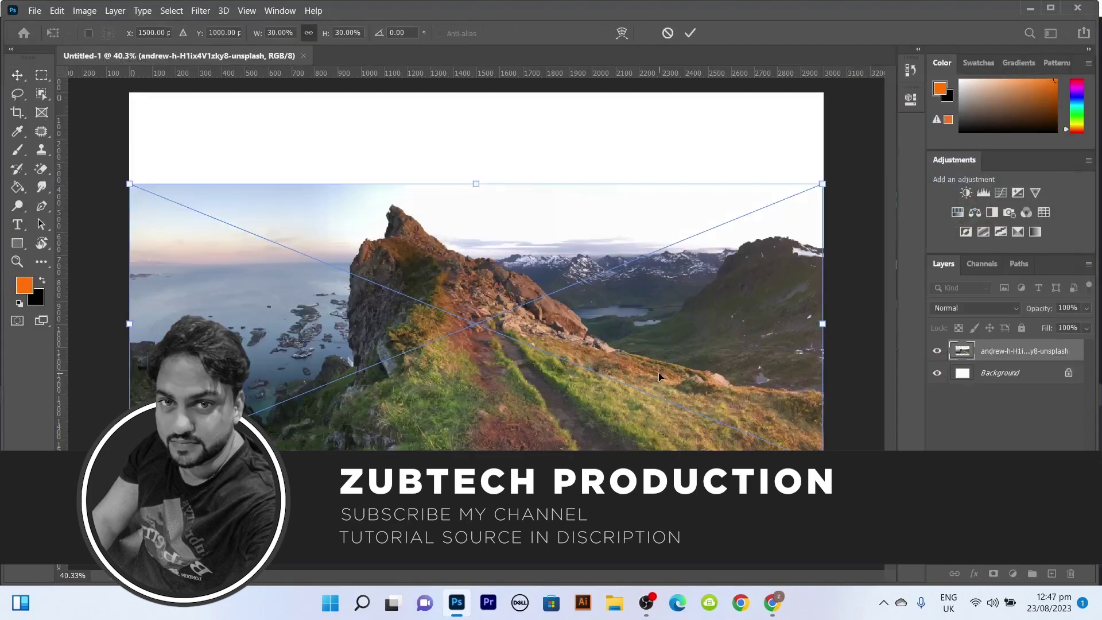
{"action": "key", "text": "Return"}
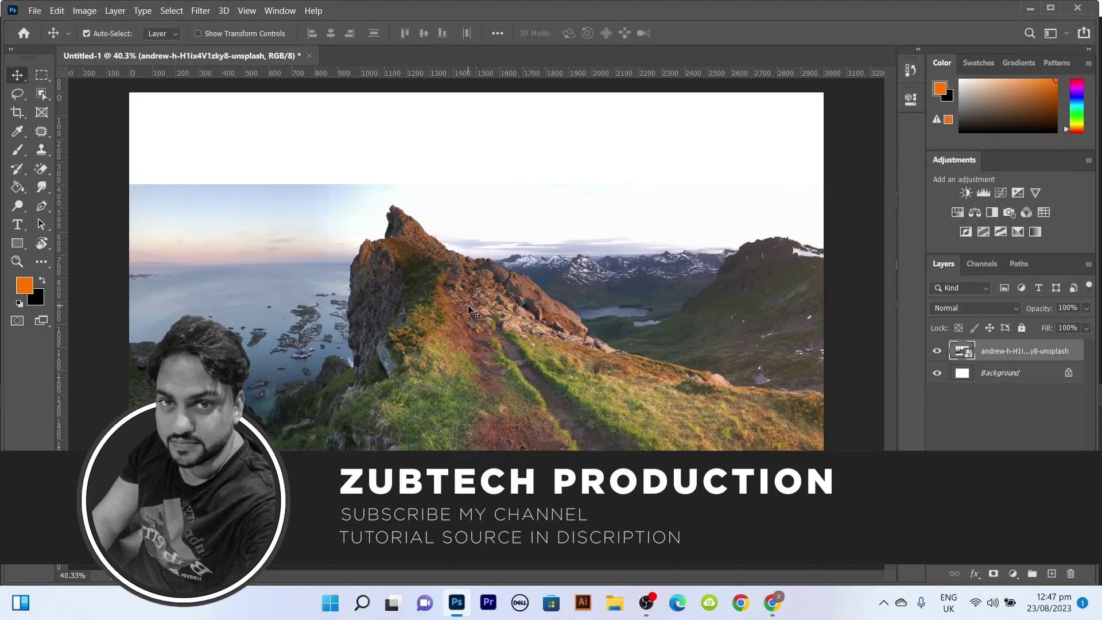
Select the grassy peak and left hill, copy them to Layer 1, and move it to the canvas bottom
{"action": "key", "text": "w"}
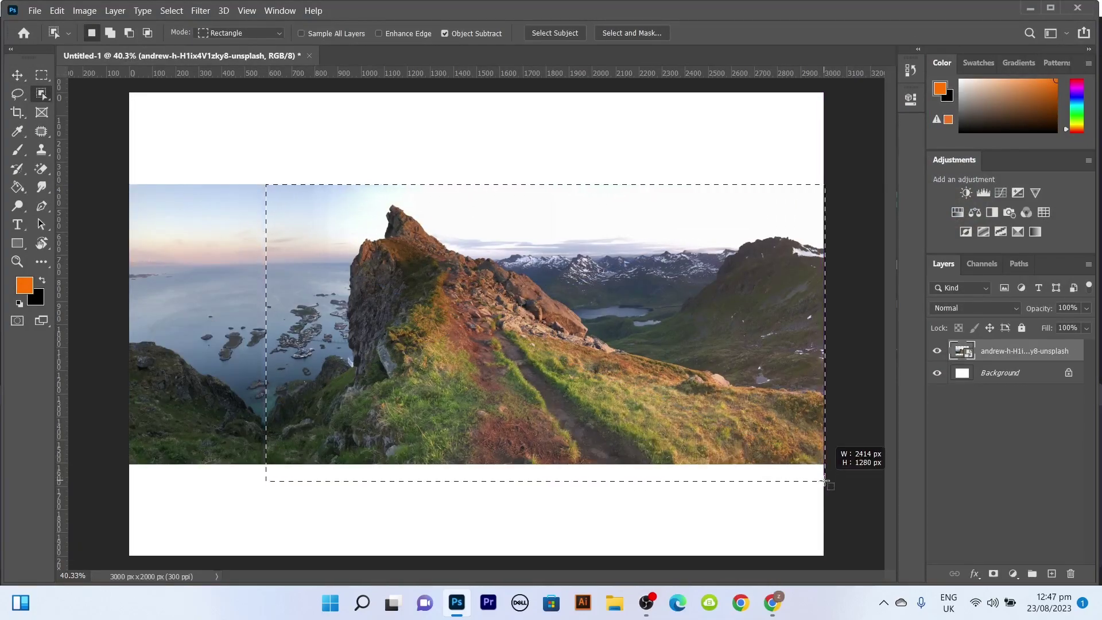
{"action": "key", "text": "l"}
{"action": "left_click_drag", "start_coordinate": [685, 477], "coordinate": [850, 476]}
{"action": "key", "text": "ctrl+j"}
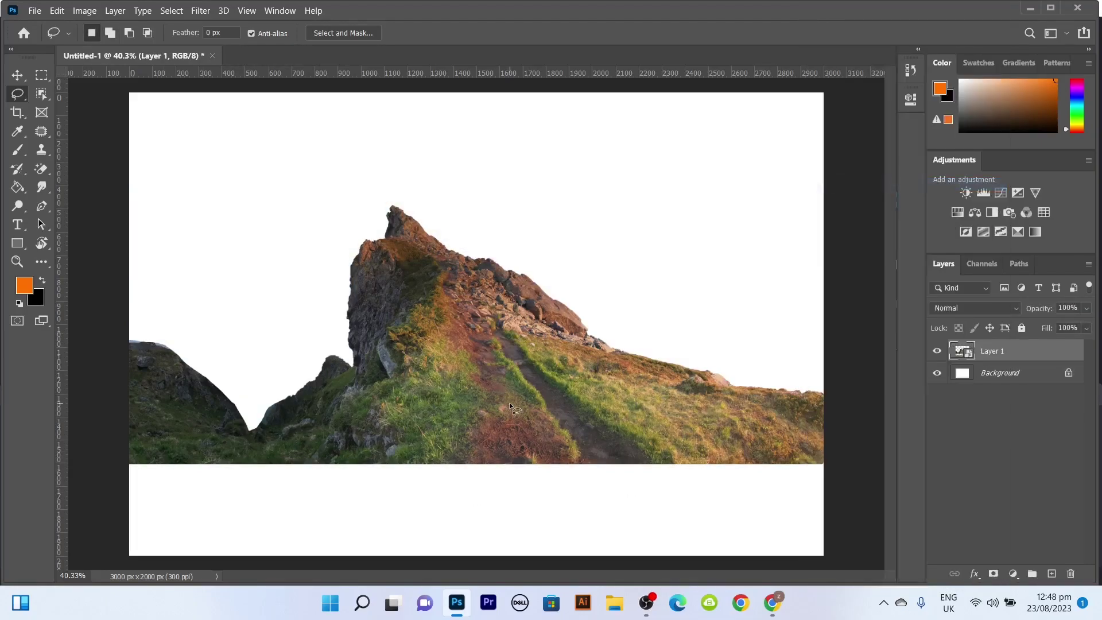
{"action": "key", "text": "v"}
{"action": "left_click_drag", "start_coordinate": [509, 405], "coordinate": [507, 502]}
{"action": "scroll", "coordinate": [278, 167], "scroll_direction": "down", "scroll_amount": 1}
Place the snowy lakeside mountain right of the peak, below Layer 1, and erase its sky
{"action": "left_click", "coordinate": [34, 10]}
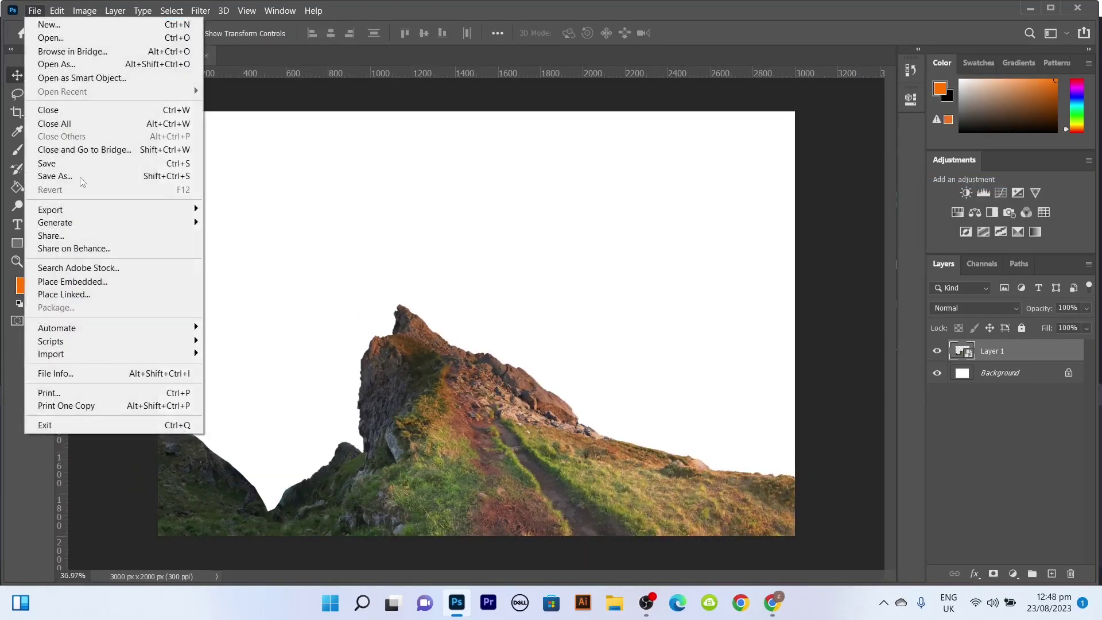
{"action": "left_click", "coordinate": [72, 281]}
{"action": "double_click", "coordinate": [976, 184]}
{"action": "left_click_drag", "start_coordinate": [537, 331], "coordinate": [714, 337]}
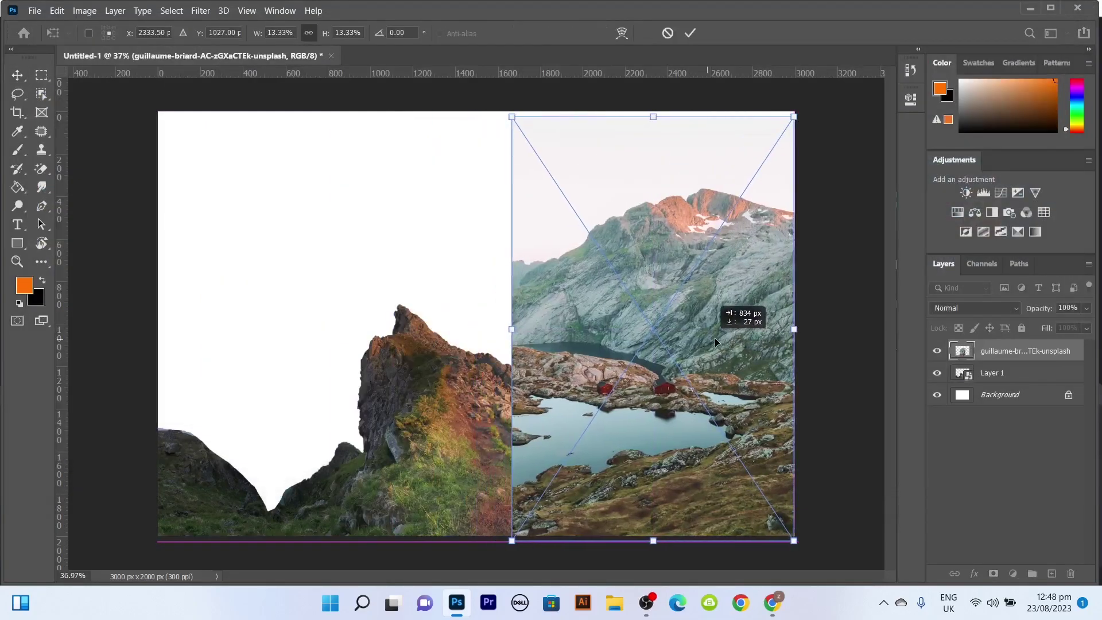
{"action": "left_click_drag", "start_coordinate": [511, 116], "coordinate": [332, 113]}
{"action": "key", "text": "Return"}
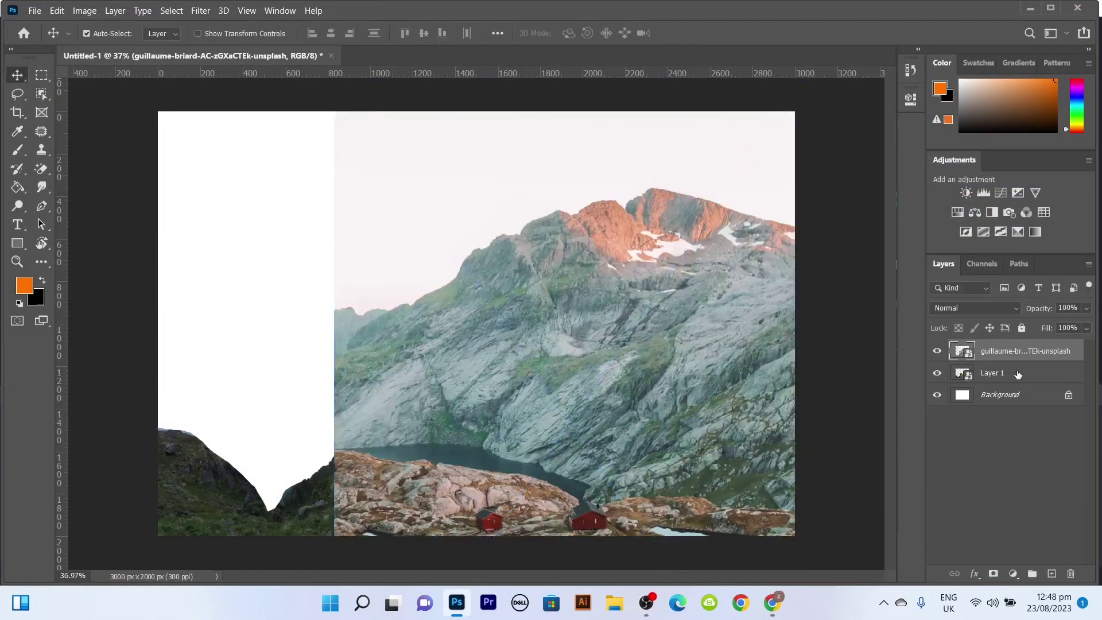
{"action": "left_click_drag", "start_coordinate": [1017, 374], "coordinate": [1017, 383]}
{"action": "key", "text": "e"}
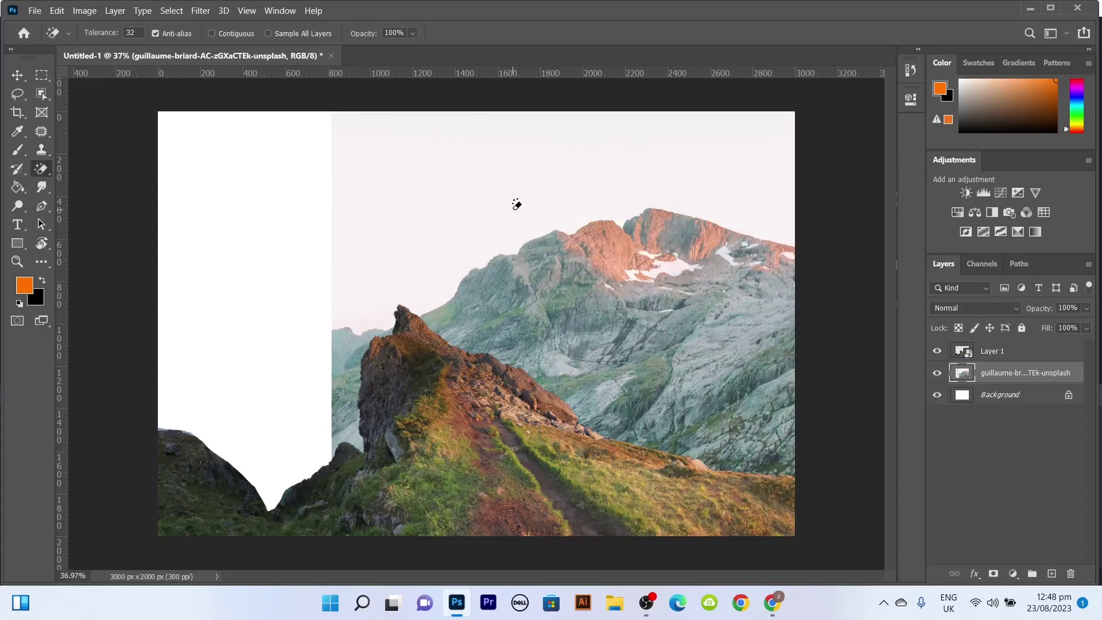
{"action": "left_click", "coordinate": [517, 205]}
Place the misty rocky valley photo flipped horizontally against the left edge
{"action": "left_click", "coordinate": [34, 11]}
{"action": "left_click", "coordinate": [72, 281]}
{"action": "double_click", "coordinate": [432, 183]}
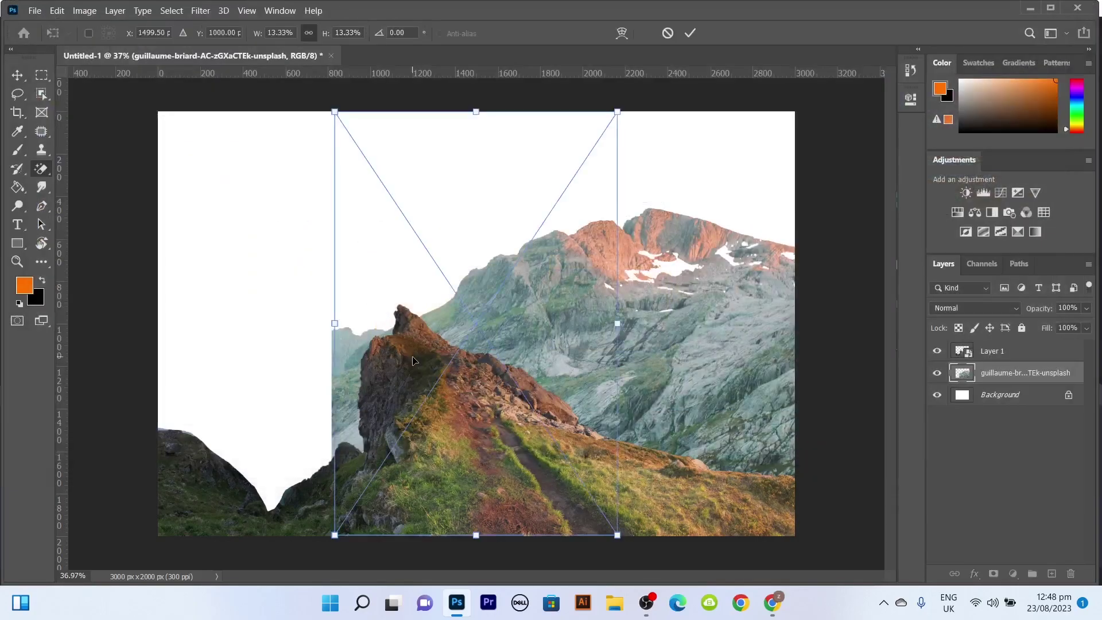
{"action": "left_click_drag", "start_coordinate": [413, 361], "coordinate": [281, 373]}
{"action": "right_click", "coordinate": [281, 373]}
{"action": "left_click", "coordinate": [310, 560]}
{"action": "left_click_drag", "start_coordinate": [397, 333], "coordinate": [390, 313]}
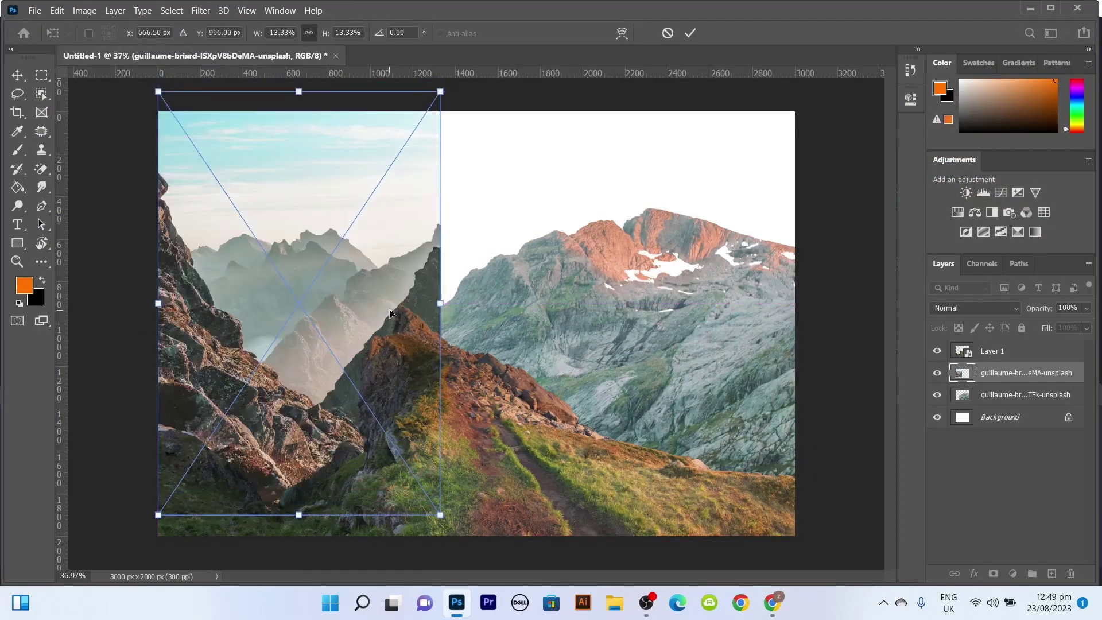
{"action": "key", "text": "Return"}
Cut the left rocky cliff onto Layer 2 and lower the snowy mountain behind the peak
{"action": "key", "text": "w"}
{"action": "left_click_drag", "start_coordinate": [133, 145], "coordinate": [381, 538]}
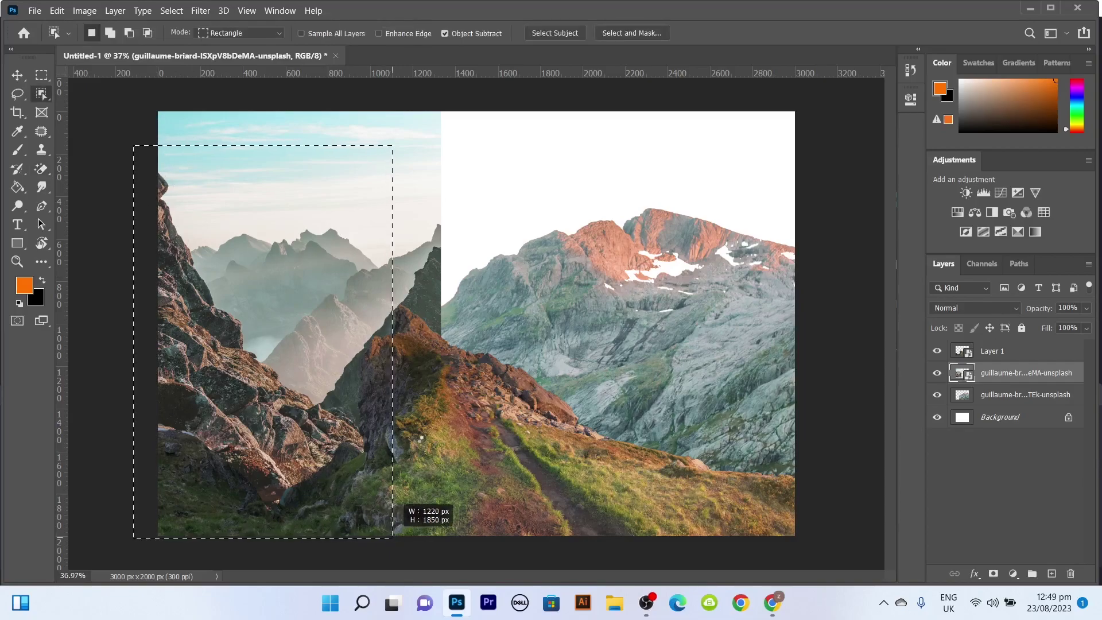
{"action": "key", "text": "ctrl+j"}
{"action": "key", "text": "v"}
{"action": "left_click_drag", "start_coordinate": [615, 313], "coordinate": [618, 395]}
{"action": "key", "text": "ctrl+0"}
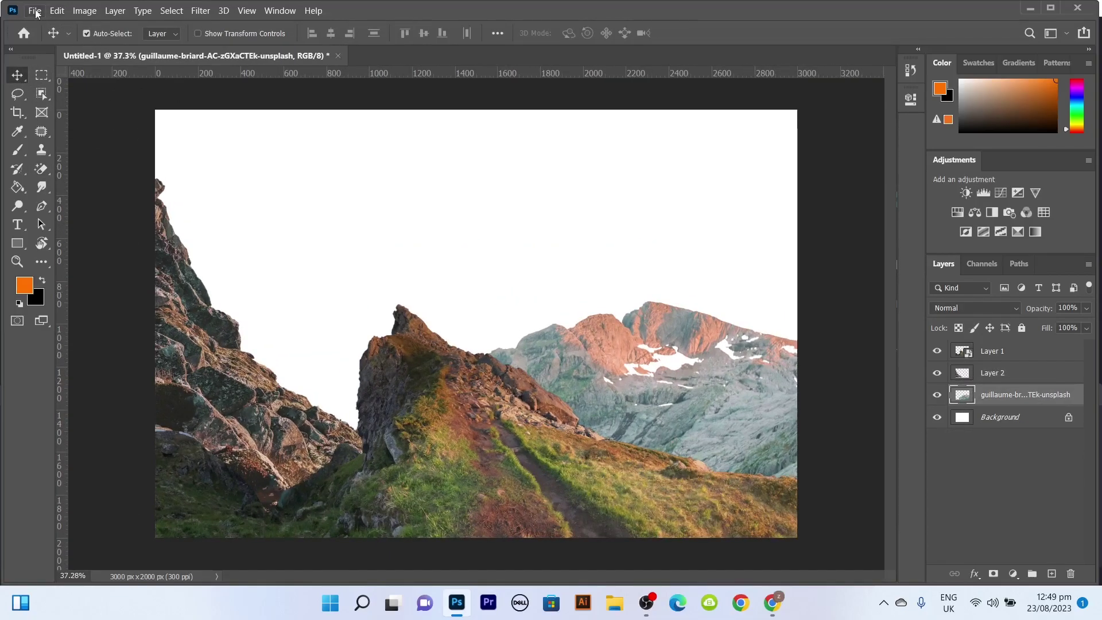
Place the moor and castle matte painting at the top of the canvas
{"action": "left_click", "coordinate": [35, 13]}
{"action": "left_click", "coordinate": [63, 274]}
{"action": "scroll", "coordinate": [608, 252], "scroll_direction": "down", "scroll_amount": 1}
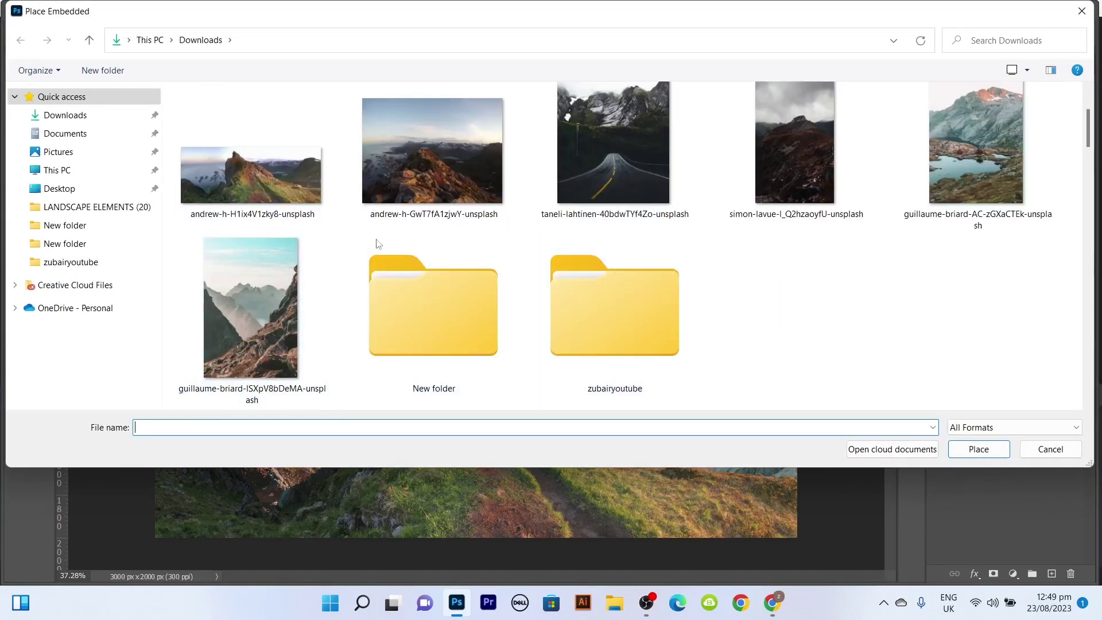
{"action": "scroll", "coordinate": [402, 258], "scroll_direction": "up", "scroll_amount": 1}
{"action": "double_click", "coordinate": [463, 371]}
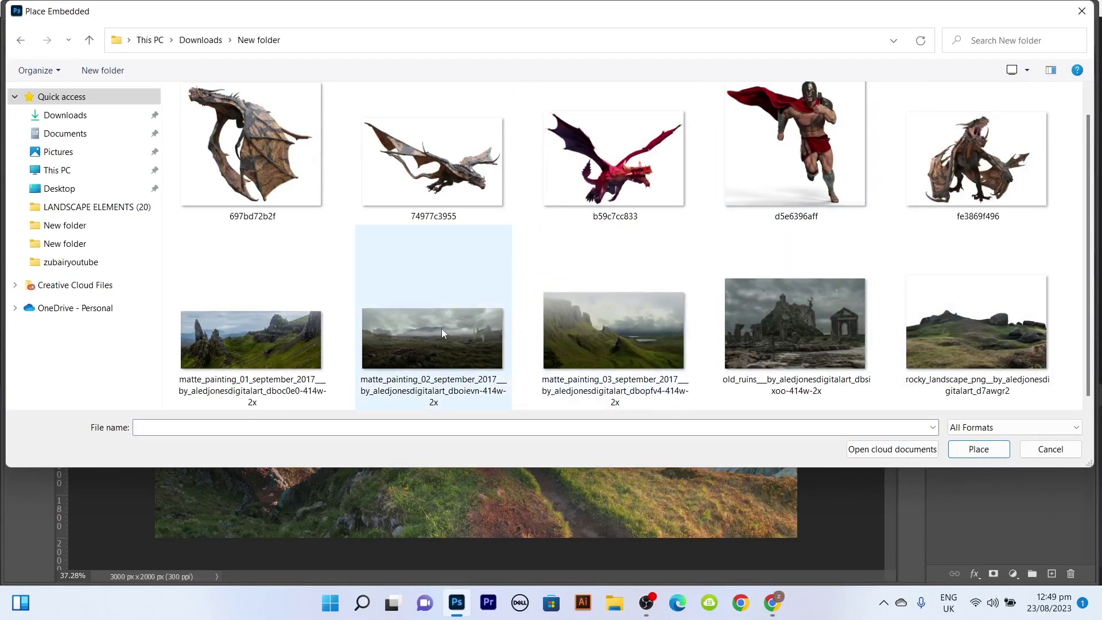
{"action": "double_click", "coordinate": [476, 295]}
{"action": "left_click_drag", "start_coordinate": [556, 297], "coordinate": [556, 242]}
{"action": "key", "text": "Return"}
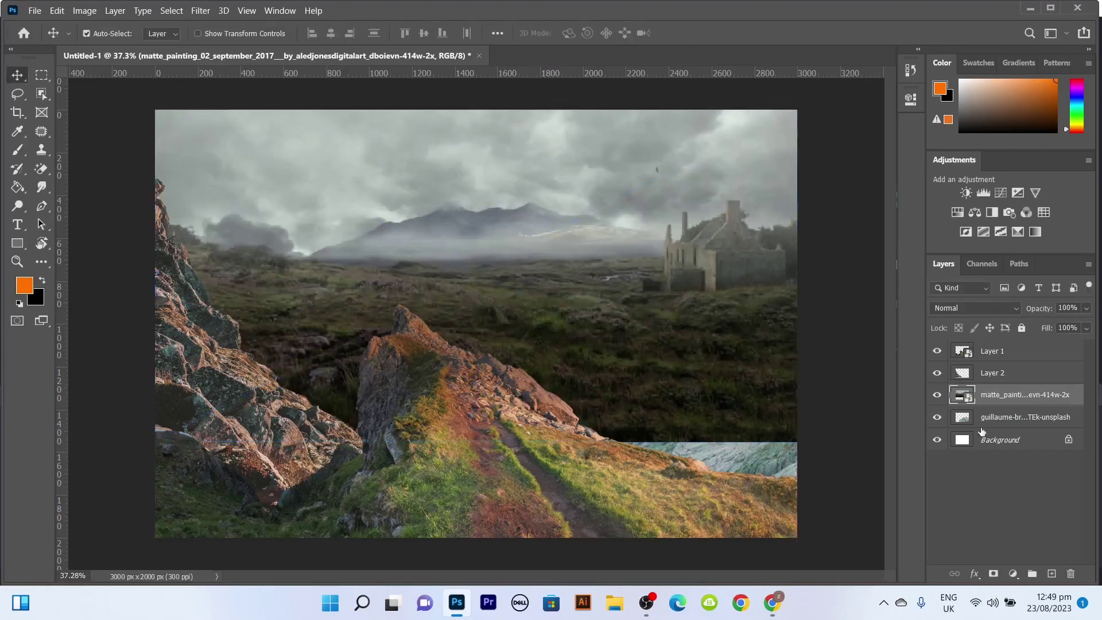
Send the matte painting down the stack and delete the snowy mountain layer
{"action": "key", "text": "ctrl+bracketleft"}
{"action": "left_click_drag", "start_coordinate": [628, 254], "coordinate": [627, 261]}
{"action": "left_click_drag", "start_coordinate": [769, 385], "coordinate": [769, 382]}
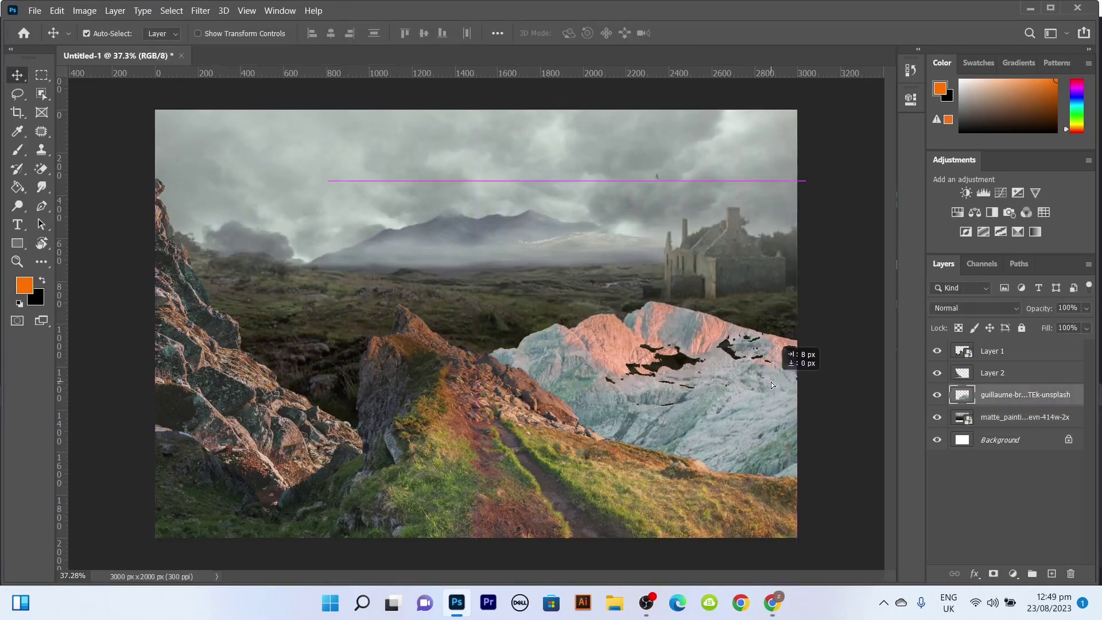
{"action": "left_click", "coordinate": [765, 269]}
{"action": "left_click", "coordinate": [688, 373]}
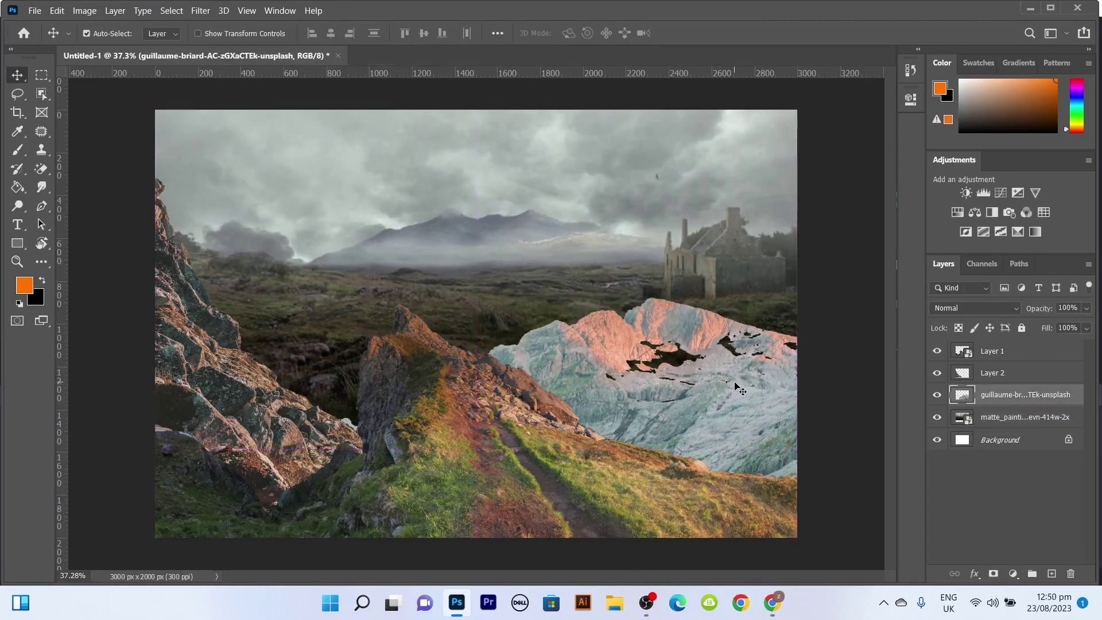
{"action": "key", "text": "Delete"}
Duplicate the left cliff and mirror the copy onto the right edge
{"action": "key", "text": "ctrl+j"}
{"action": "left_click_drag", "start_coordinate": [249, 347], "coordinate": [691, 347]}
{"action": "key", "text": "ctrl+t"}
{"action": "left_click_drag", "start_coordinate": [596, 348], "coordinate": [792, 348]}
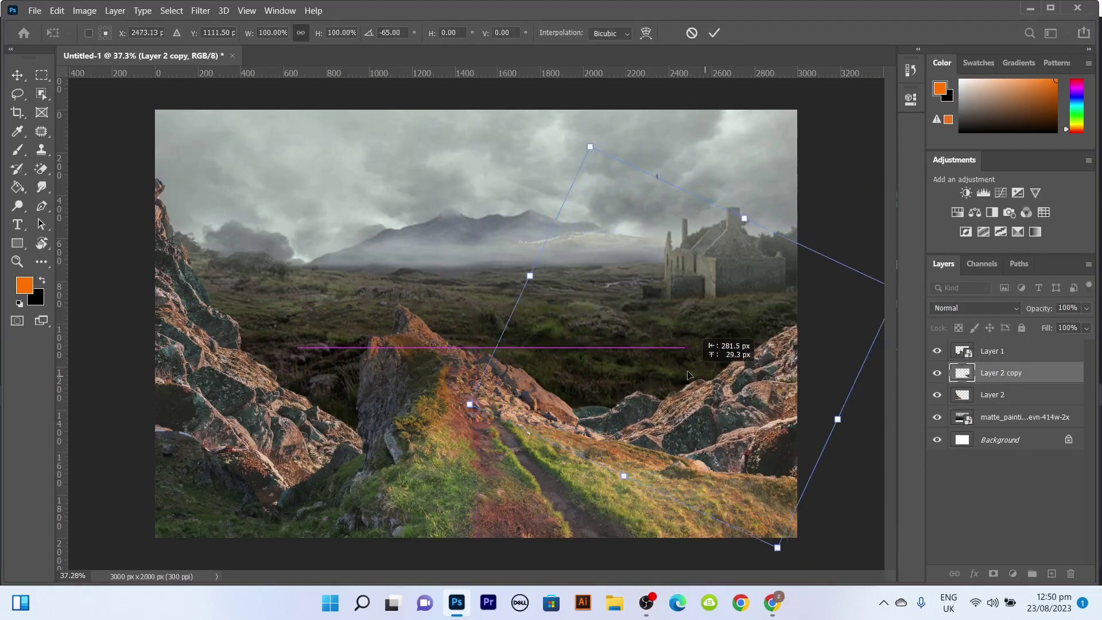
{"action": "key", "text": "Return"}
{"action": "scroll", "coordinate": [434, 282], "scroll_direction": "down", "scroll_amount": 1}
Place the rocky landscape image above the peak layer, pulling its top edge down
{"action": "left_click", "coordinate": [992, 351]}
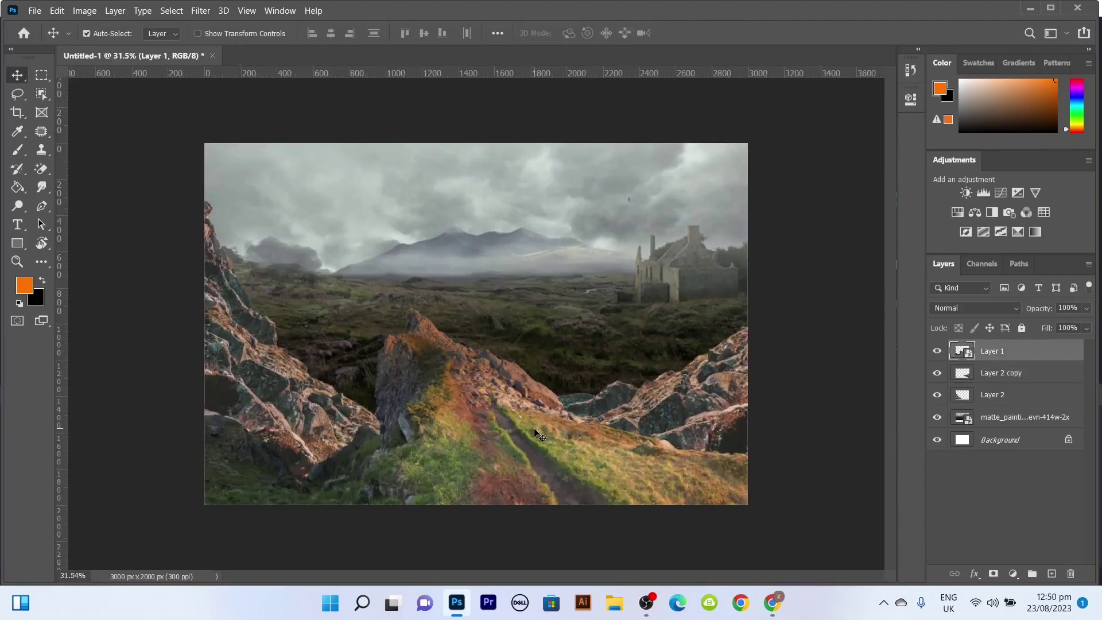
{"action": "left_click", "coordinate": [34, 10]}
{"action": "left_click", "coordinate": [98, 280]}
{"action": "double_click", "coordinate": [978, 359]}
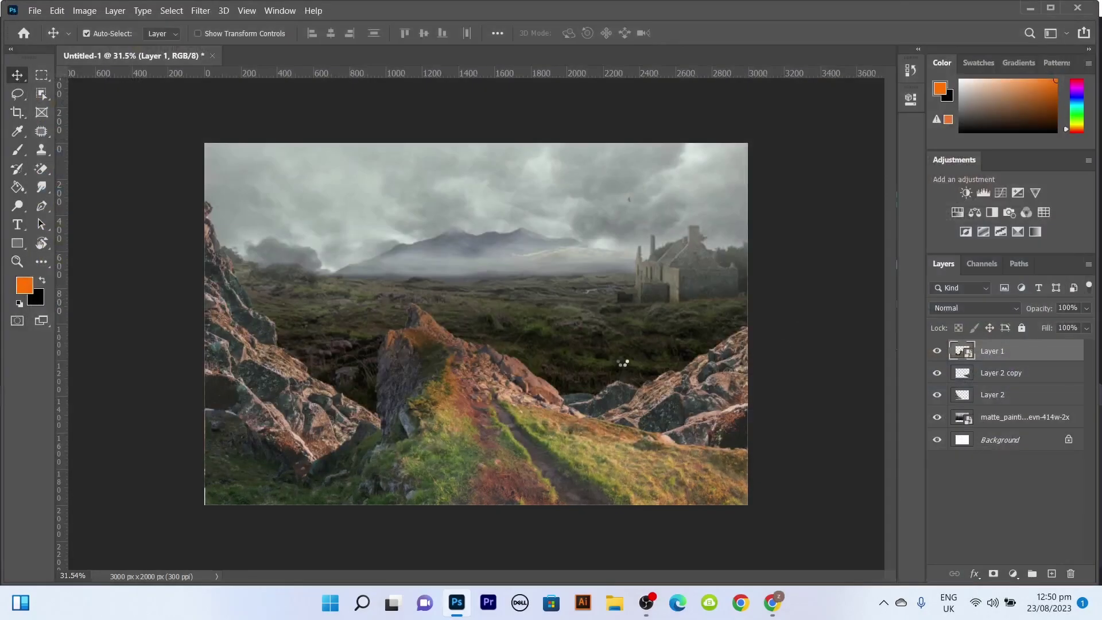
{"action": "mouse_move", "coordinate": [475, 143]}
{"action": "left_mouse_down"}
{"action": "mouse_move", "coordinate": [480, 367]}
{"action": "mouse_move", "coordinate": [479, 353]}
{"action": "left_mouse_up"}
Commit the rocky foreground and shrink the moor backdrop against the right edge
{"action": "key", "text": "Return"}
{"action": "scroll", "coordinate": [480, 370], "scroll_direction": "up", "scroll_amount": 1}
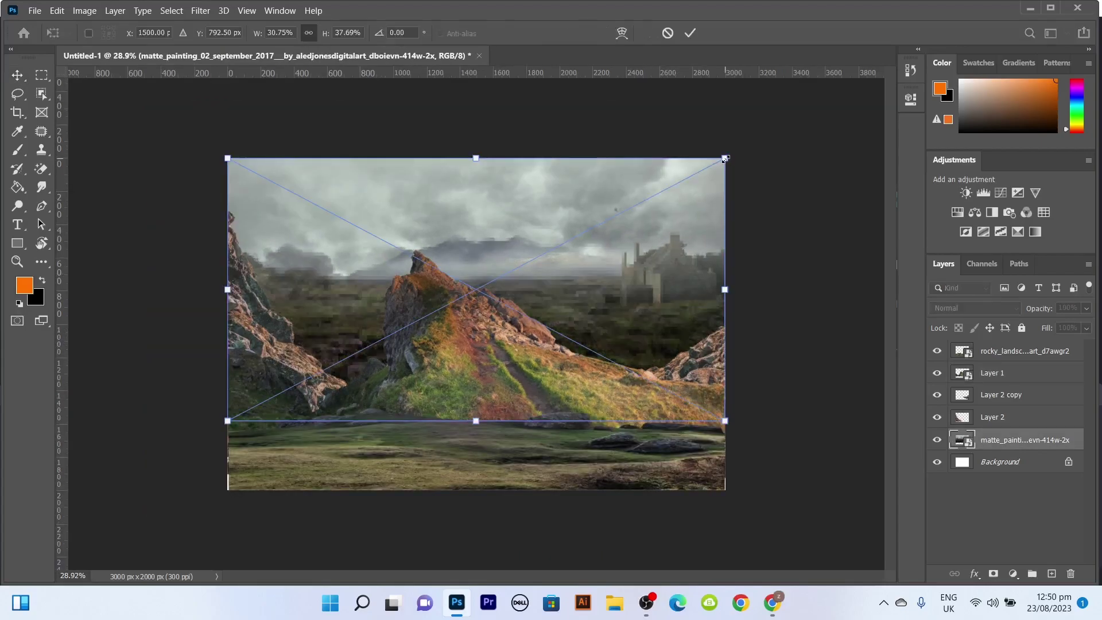
{"action": "left_click_drag", "start_coordinate": [725, 158], "coordinate": [602, 241]}
{"action": "left_click_drag", "start_coordinate": [398, 214], "coordinate": [516, 246]}
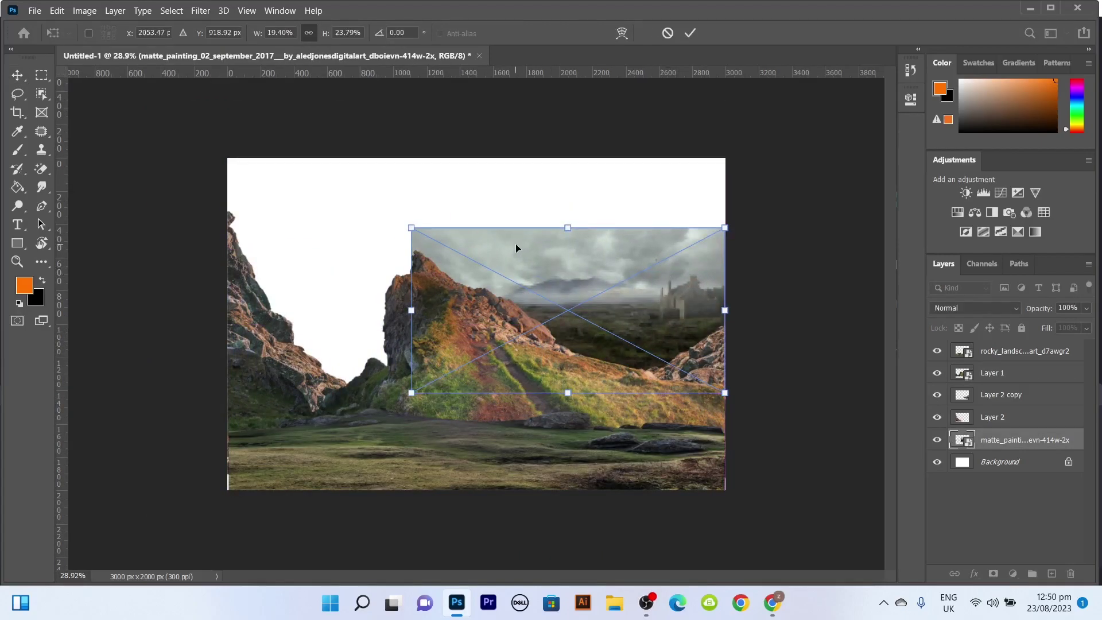
{"action": "left_click_drag", "start_coordinate": [405, 226], "coordinate": [396, 214]}
{"action": "key", "text": "Return"}
{"action": "scroll", "coordinate": [701, 316], "scroll_direction": "up", "scroll_amount": 1}
{"action": "scroll", "coordinate": [701, 316], "scroll_direction": "up", "scroll_amount": 1}
{"action": "scroll", "coordinate": [629, 321], "scroll_direction": "down", "scroll_amount": 1}
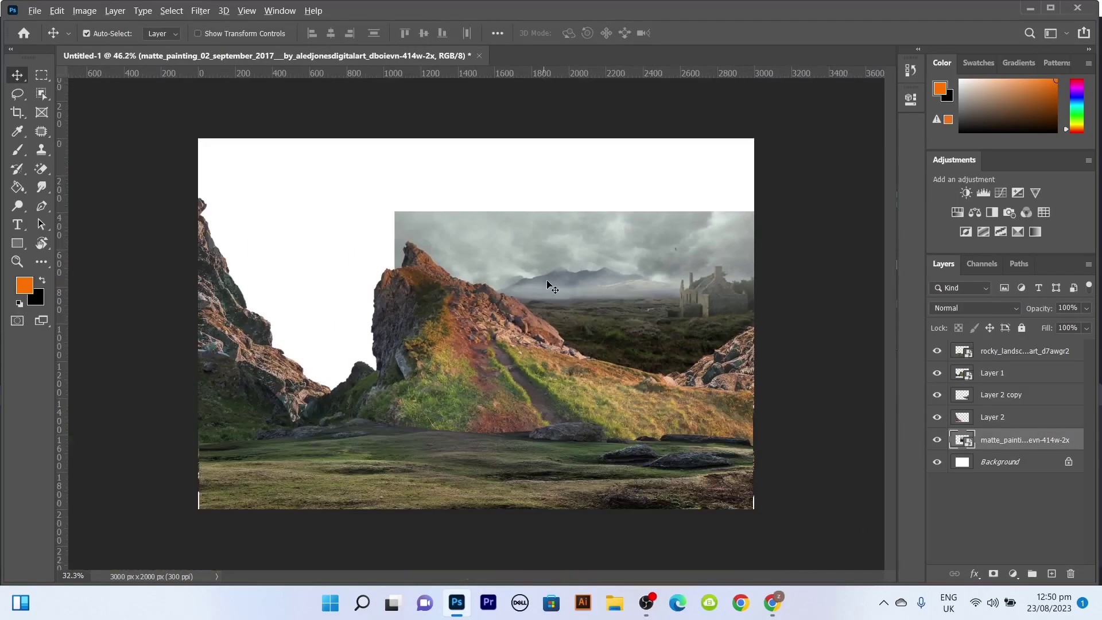
Place the green misty cliffs painting, scaled to cover the canvas, just above Background
{"action": "left_click", "coordinate": [35, 11]}
{"action": "left_click", "coordinate": [63, 261]}
{"action": "scroll", "coordinate": [545, 282], "scroll_direction": "down", "scroll_amount": 1}
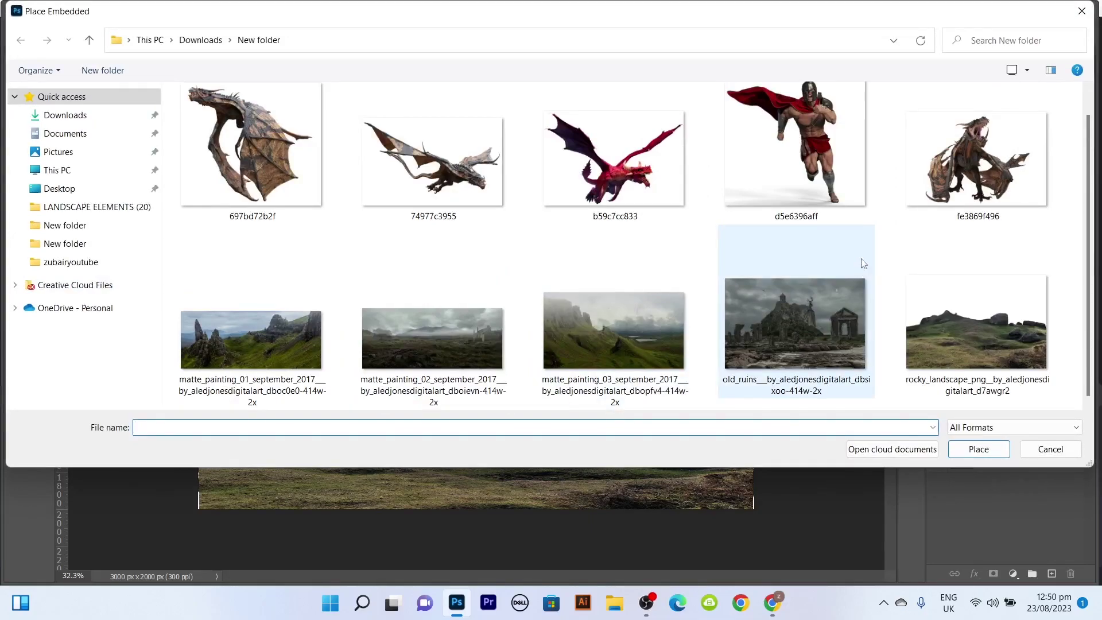
{"action": "double_click", "coordinate": [587, 331]}
{"action": "left_click_drag", "start_coordinate": [394, 283], "coordinate": [131, 136]}
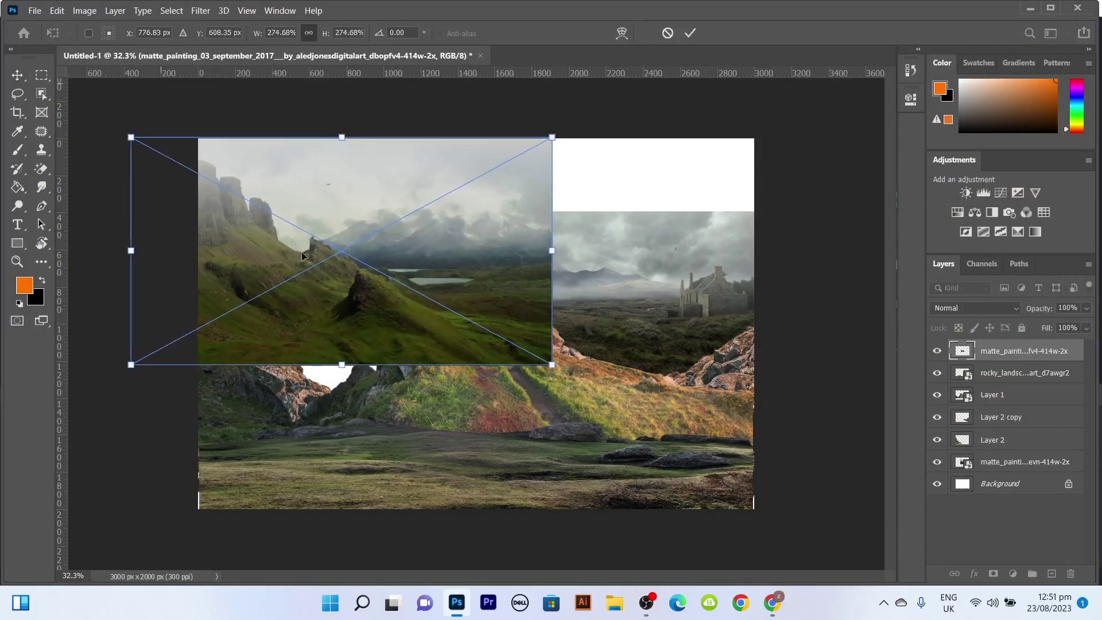
{"action": "left_click_drag", "start_coordinate": [341, 250], "coordinate": [397, 253]}
{"action": "left_click_drag", "start_coordinate": [605, 369], "coordinate": [745, 455]}
{"action": "key", "text": "Return"}
{"action": "left_click_drag", "start_coordinate": [1024, 351], "coordinate": [1027, 471]}
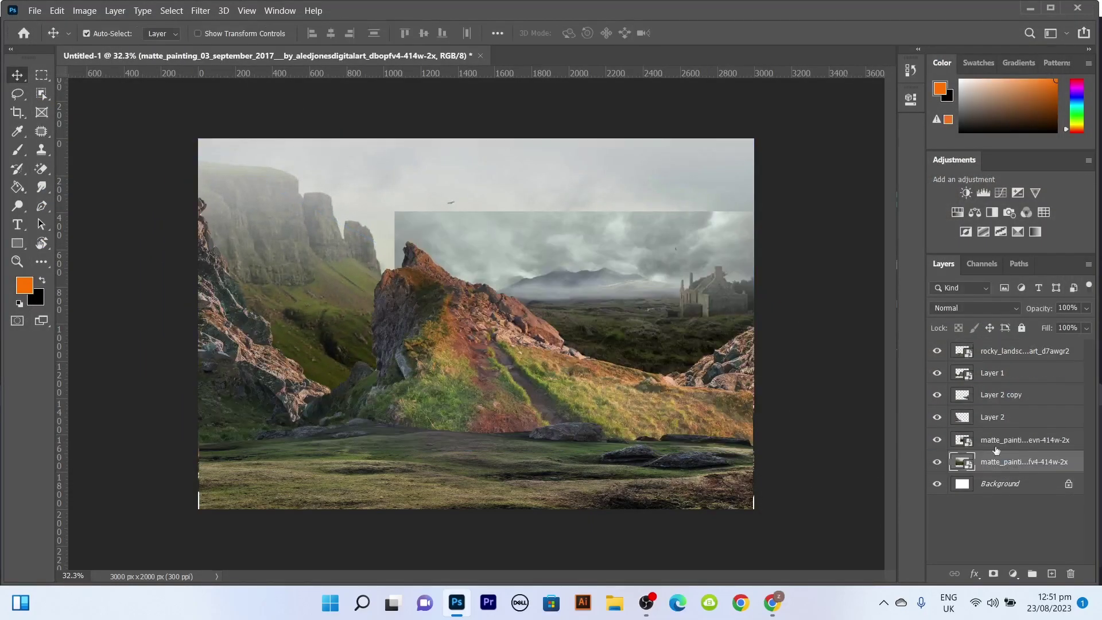
Lasso the distant mountains and castle, copy them to a new layer, and position it
{"action": "key", "text": "l"}
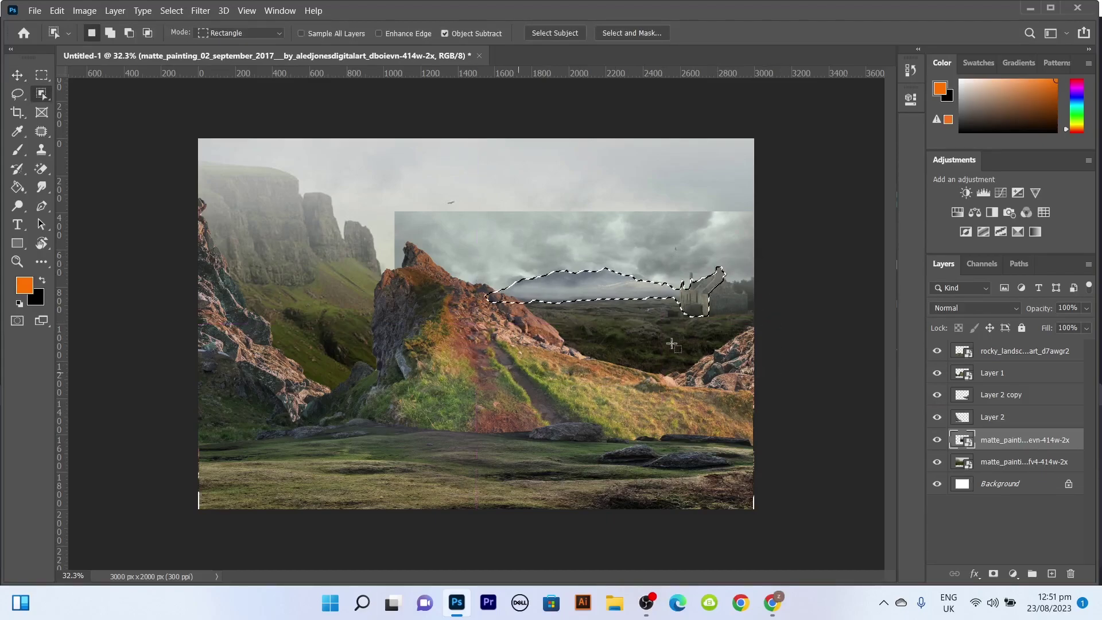
{"action": "left_click_drag", "start_coordinate": [720, 269], "coordinate": [727, 279]}
{"action": "left_click_drag", "start_coordinate": [424, 312], "coordinate": [647, 360]}
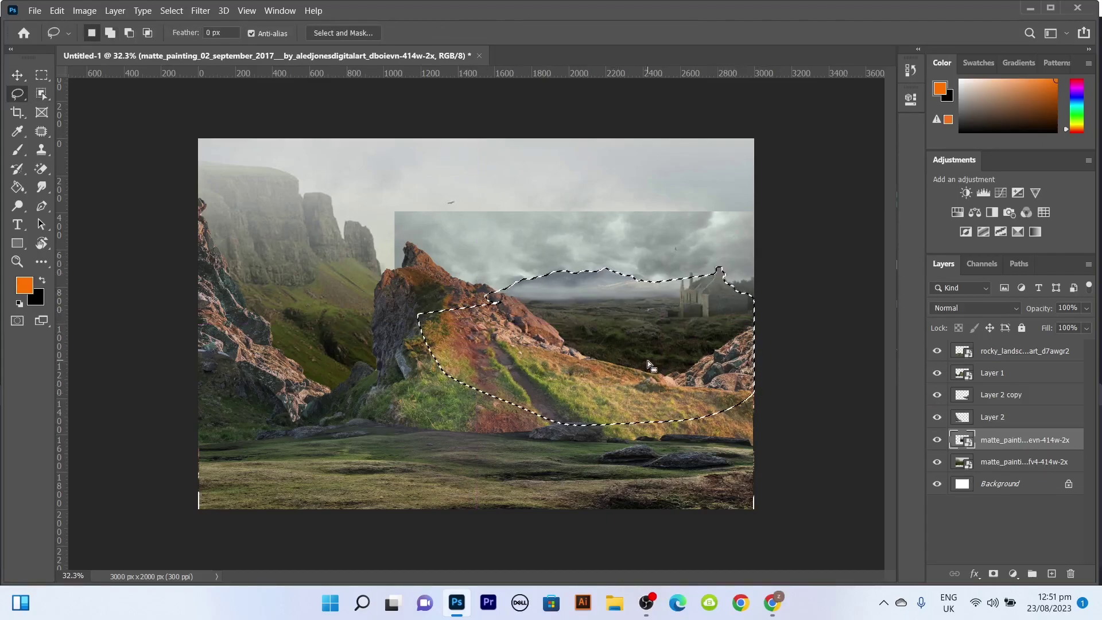
{"action": "key", "text": "ctrl+j"}
{"action": "key", "text": "v"}
{"action": "left_click_drag", "start_coordinate": [729, 305], "coordinate": [735, 297]}
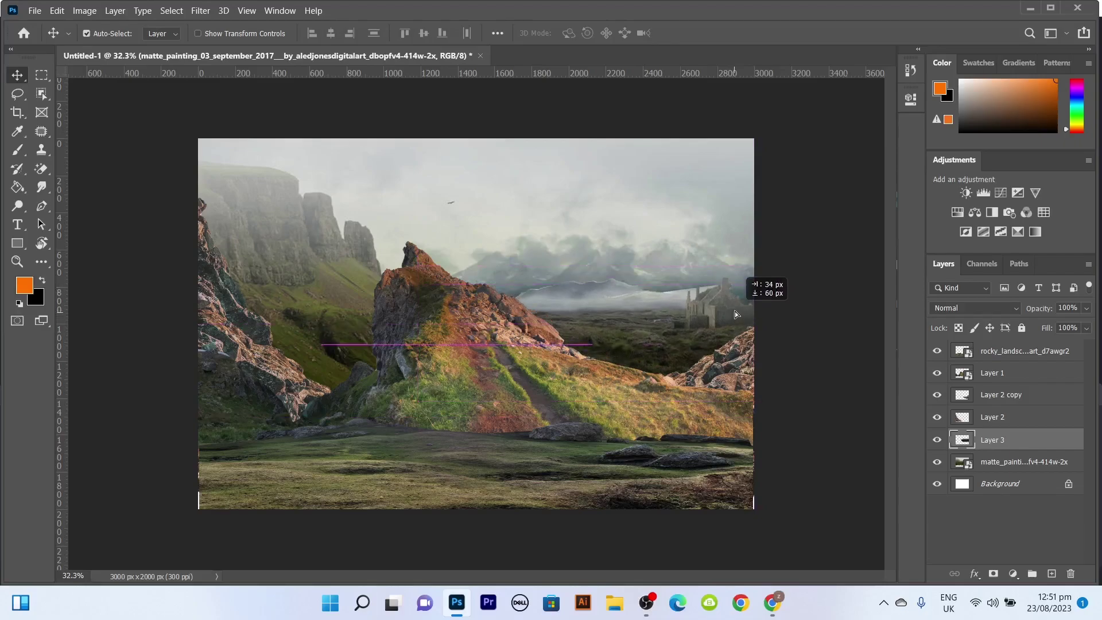
Lasso the castle and moorland, refining the edge with add and subtract, then deselect
{"action": "scroll", "coordinate": [703, 345], "scroll_direction": "up", "scroll_amount": 4}
{"action": "key", "text": "l"}
{"action": "scroll", "coordinate": [742, 241], "scroll_direction": "up", "scroll_amount": 4}
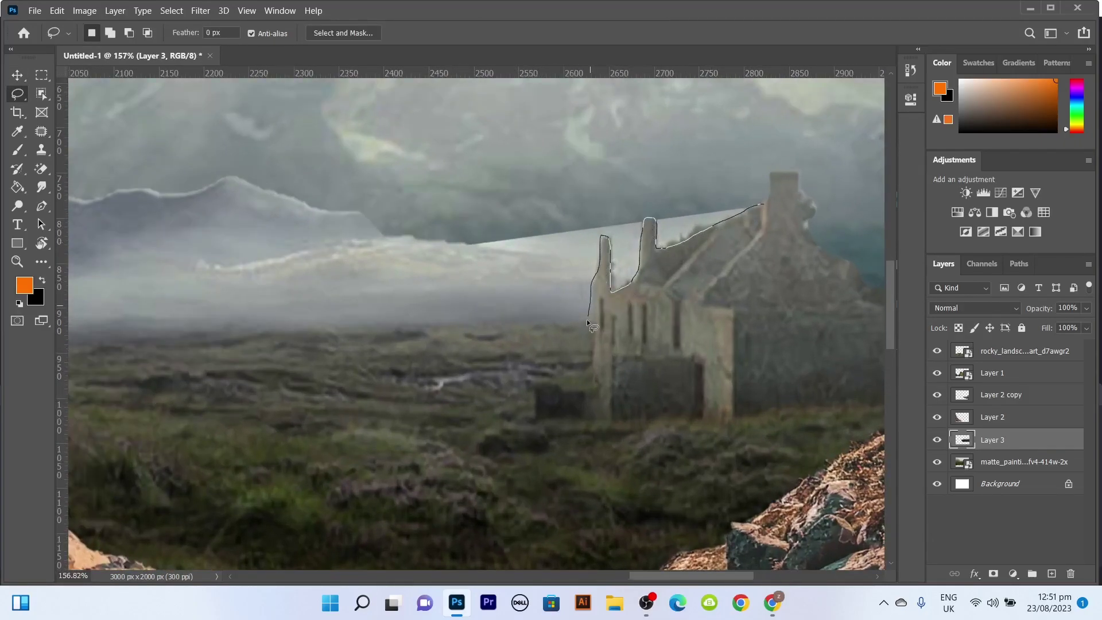
{"action": "left_click_drag", "start_coordinate": [801, 163], "coordinate": [803, 167]}
{"action": "scroll", "coordinate": [772, 341], "scroll_direction": "down", "scroll_amount": 4}
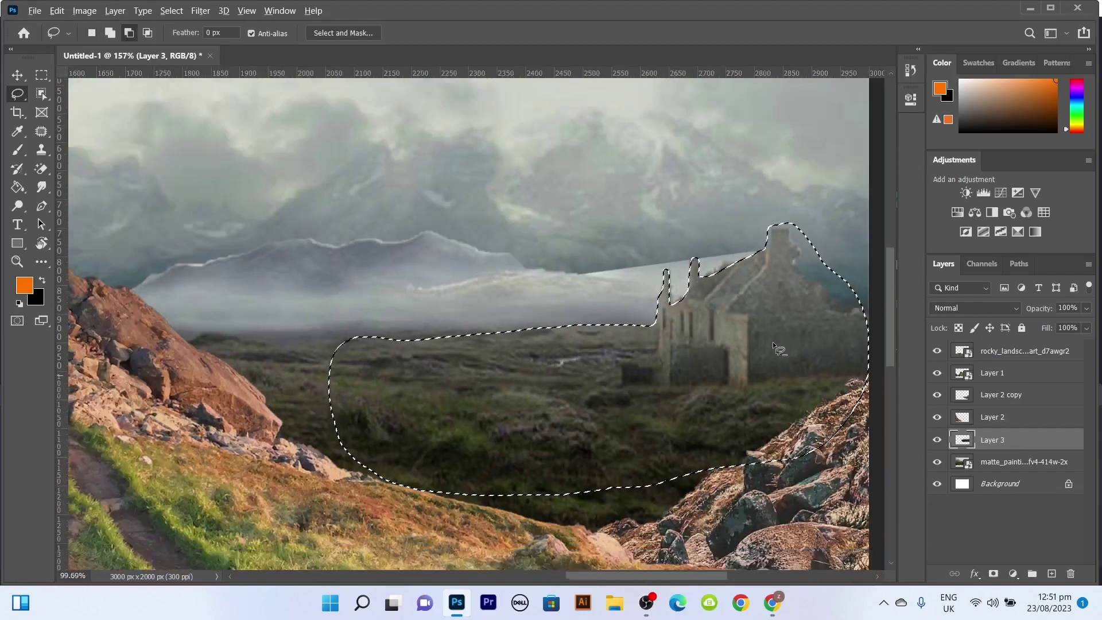
{"action": "left_click_drag", "start_coordinate": [870, 364], "coordinate": [860, 359]}
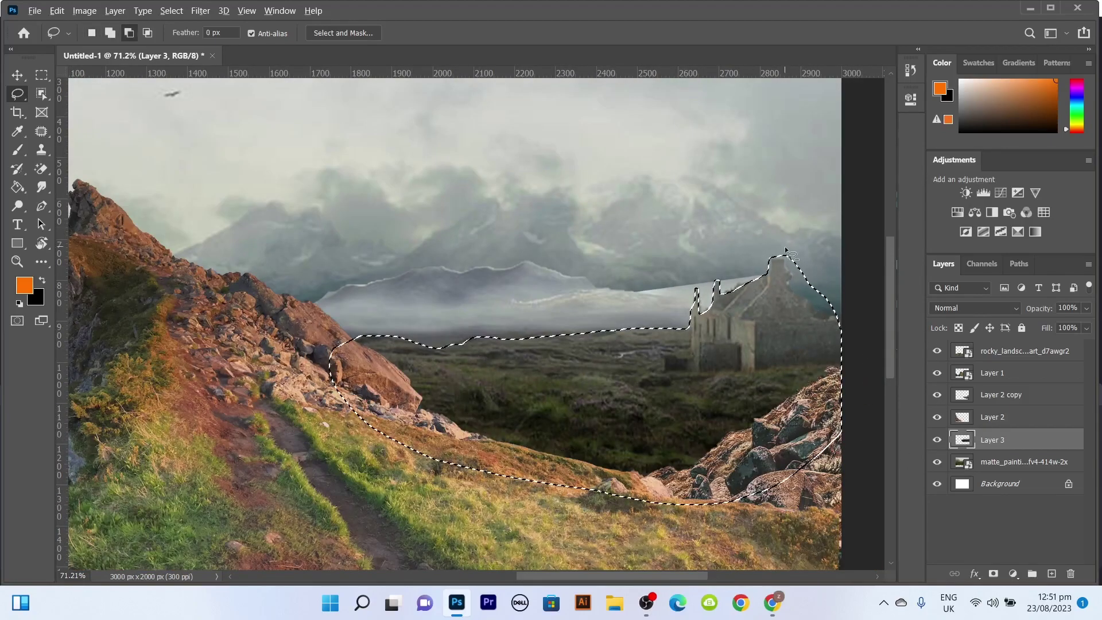
{"action": "scroll", "coordinate": [809, 301], "scroll_direction": "up", "scroll_amount": 5}
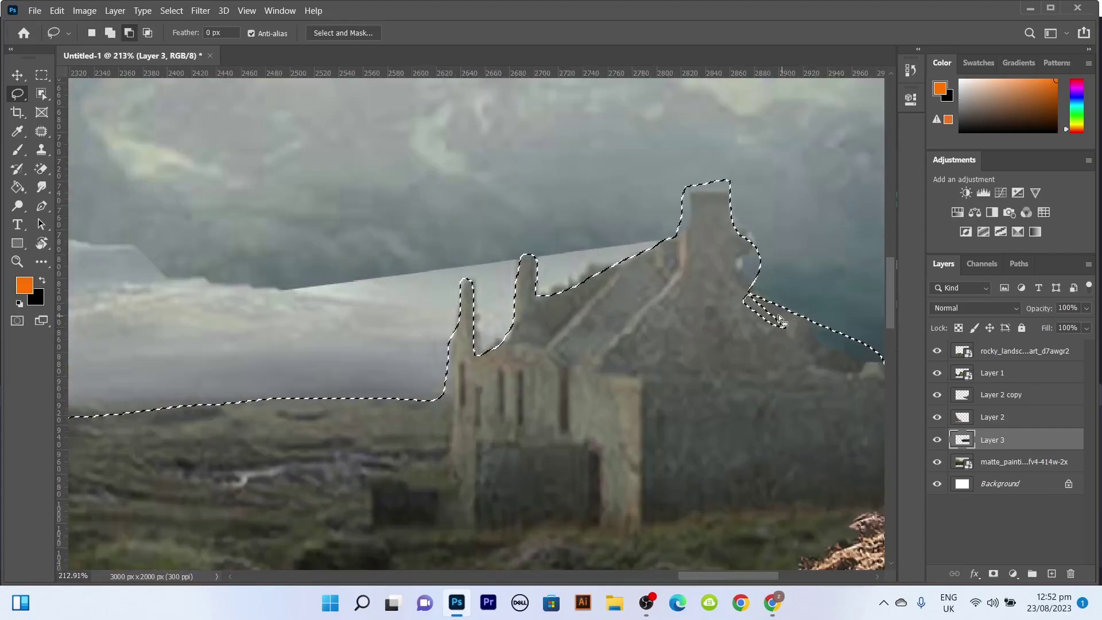
{"action": "left_click_drag", "start_coordinate": [800, 332], "coordinate": [797, 331]}
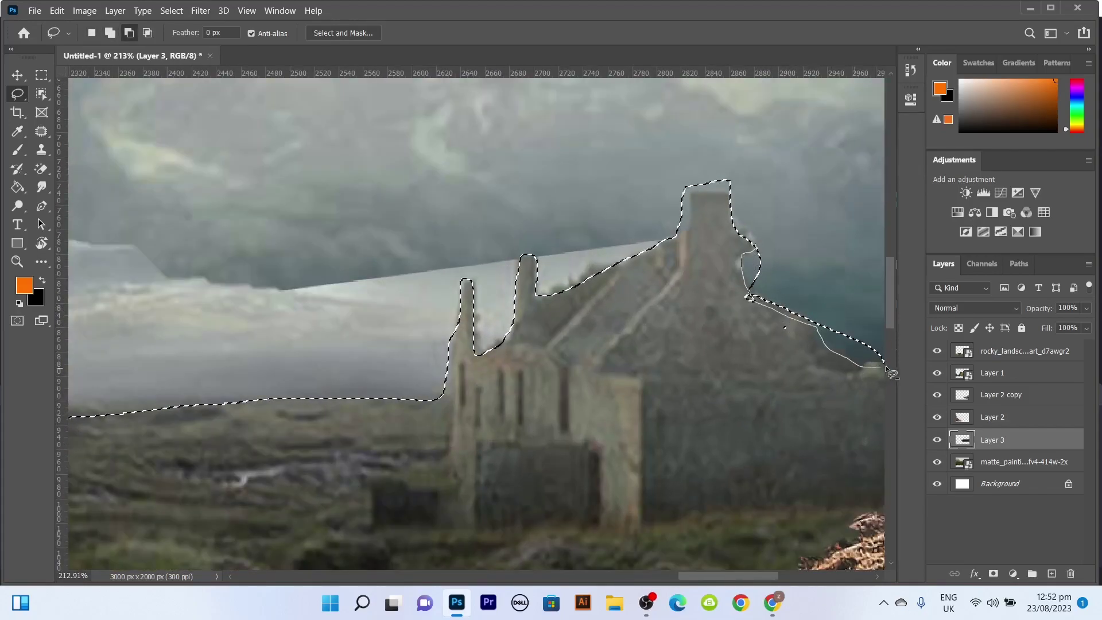
{"action": "left_click_drag", "start_coordinate": [744, 284], "coordinate": [806, 326]}
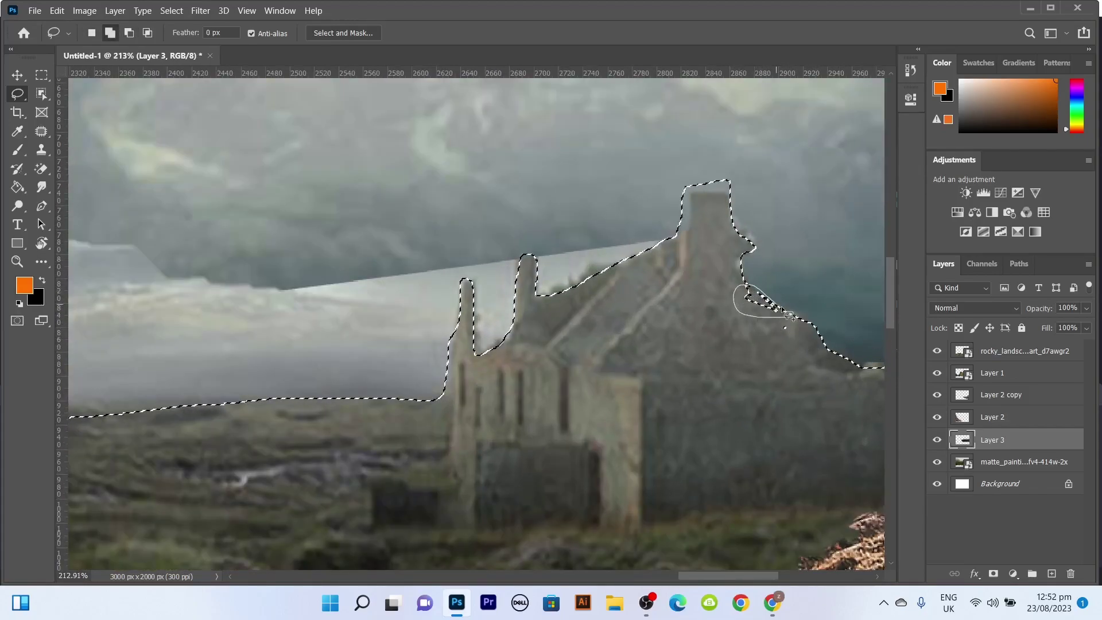
{"action": "left_click_drag", "start_coordinate": [695, 238], "coordinate": [688, 232]}
{"action": "scroll", "coordinate": [688, 232], "scroll_direction": "down", "scroll_amount": 5}
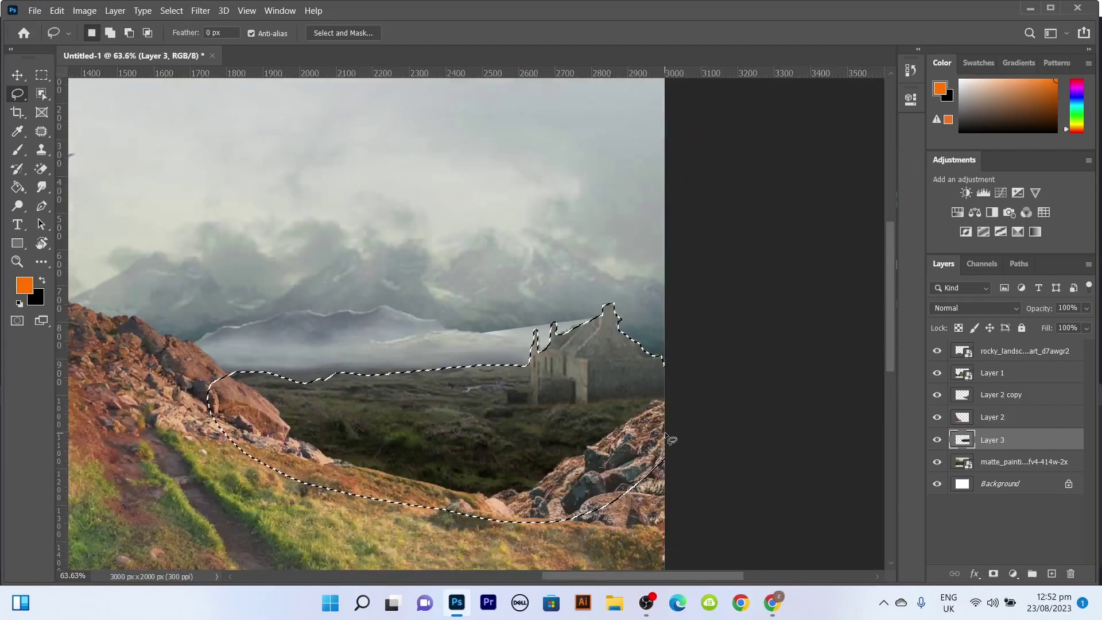
{"action": "key", "text": "ctrl+d"}
Convert Layer 4, Layer 2 and Layer 2 copy to smart objects
{"action": "left_click", "coordinate": [1005, 462]}
{"action": "right_click", "coordinate": [1030, 441]}
{"action": "left_click", "coordinate": [895, 185]}
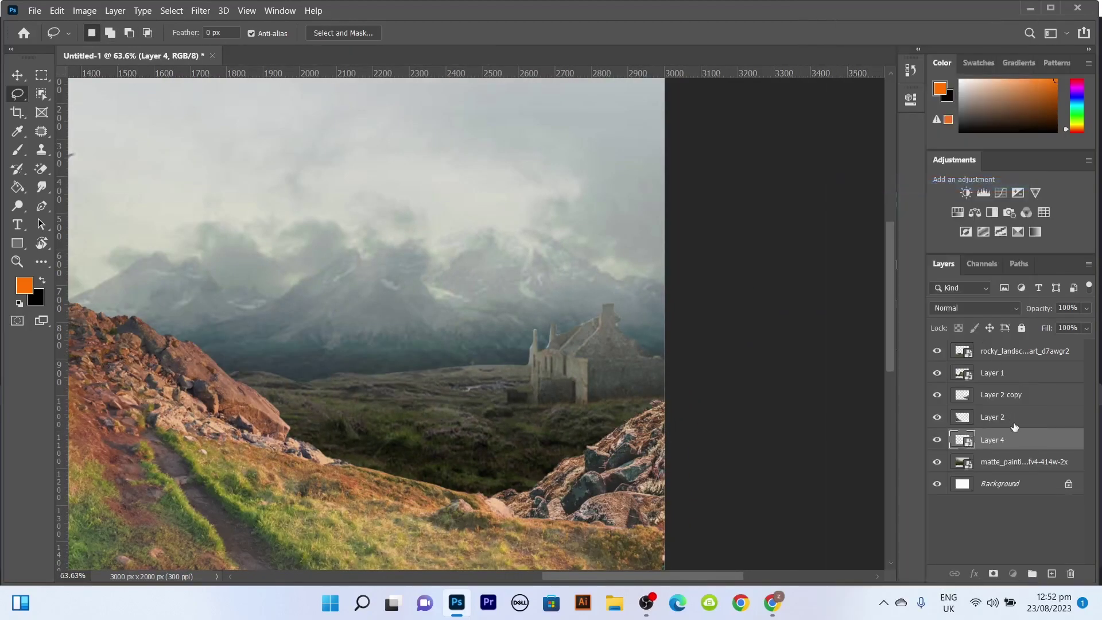
{"action": "right_click", "coordinate": [1023, 418]}
{"action": "left_click", "coordinate": [895, 184]}
{"action": "right_click", "coordinate": [1010, 394]}
{"action": "left_click", "coordinate": [895, 185]}
Stretch the rocky landscape to cover the canvas and move it to the bottom edge
{"action": "key", "text": "ctrl+0"}
{"action": "left_click", "coordinate": [1010, 350]}
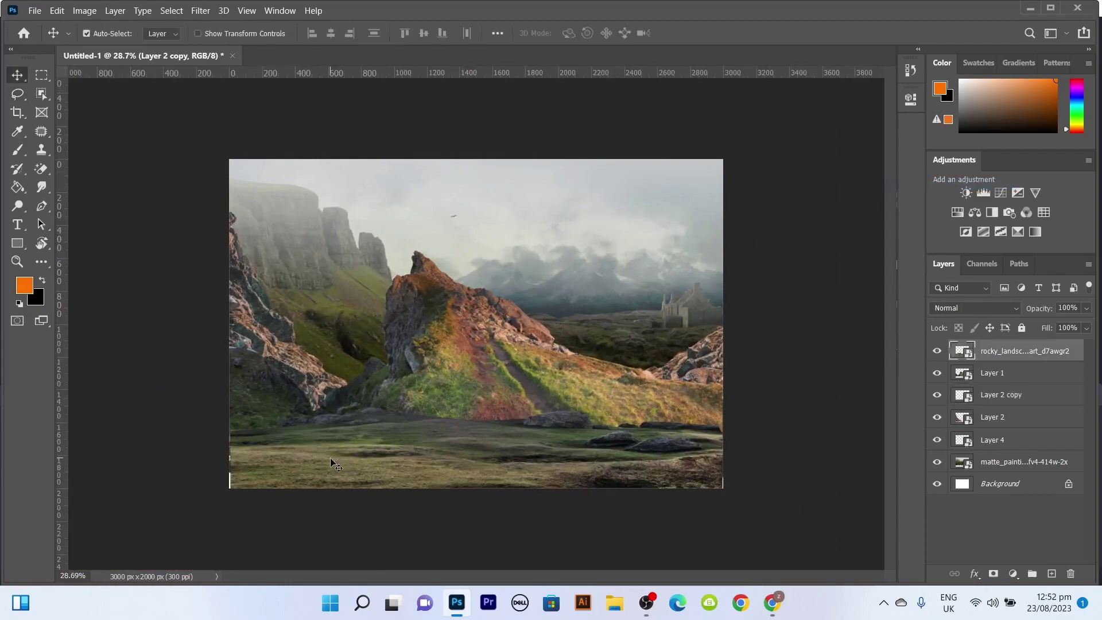
{"action": "key", "text": "ctrl+t"}
{"action": "left_click_drag", "start_coordinate": [723, 402], "coordinate": [742, 349]}
{"action": "key", "text": "Return"}
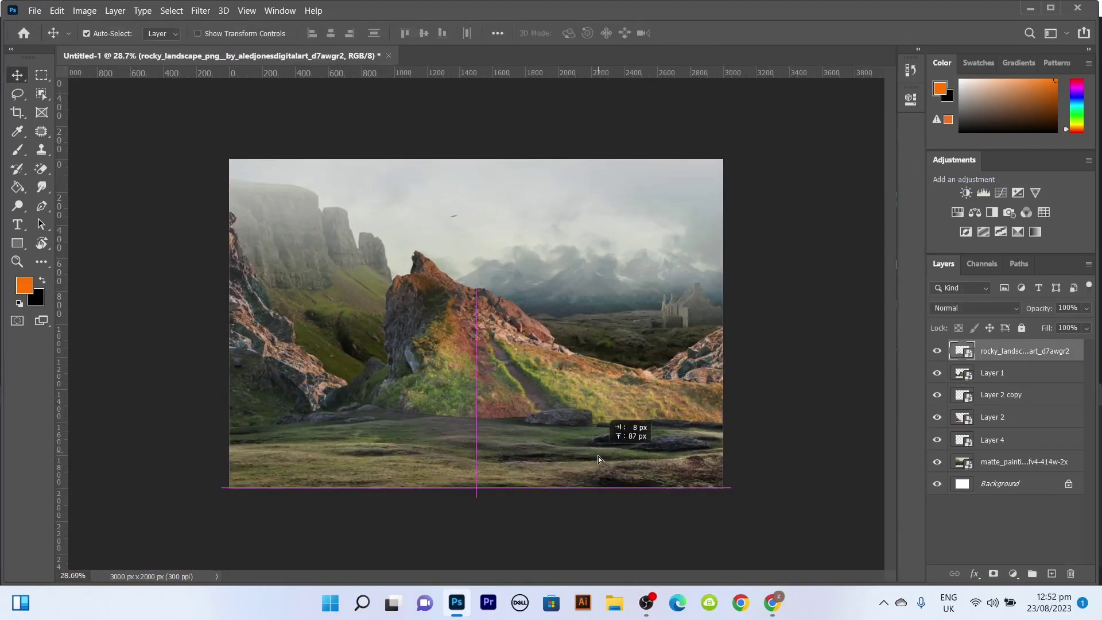
{"action": "left_click_drag", "start_coordinate": [690, 404], "coordinate": [534, 445]}
Add a Hue/Saturation adjustment with Saturation at minimum for a black-and-white view
{"action": "key", "text": "ctrl+0"}
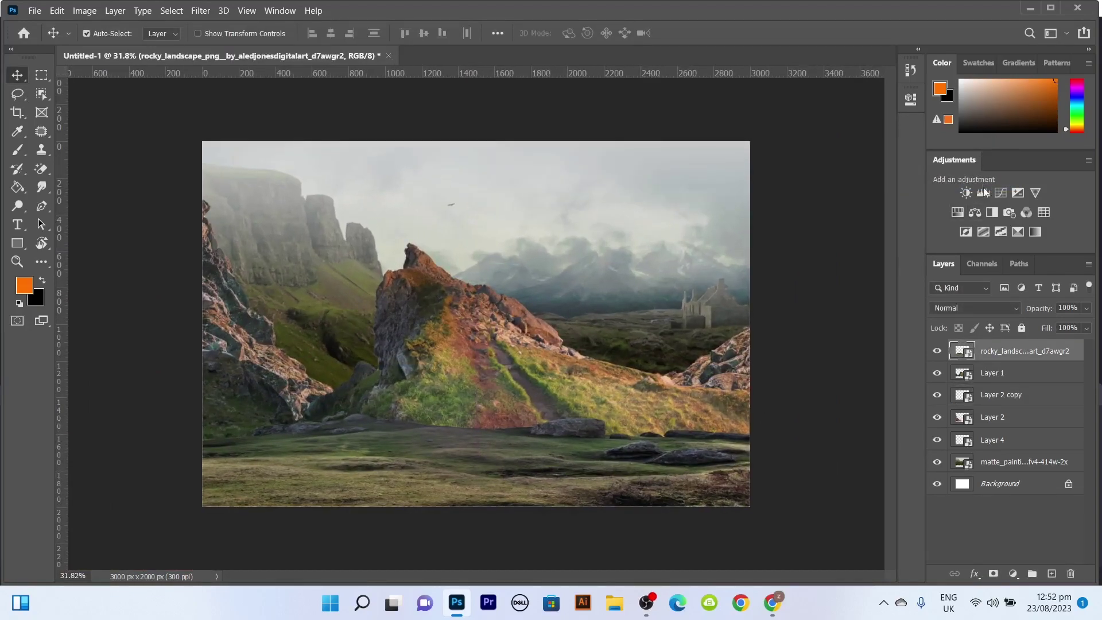
{"action": "left_click", "coordinate": [974, 213]}
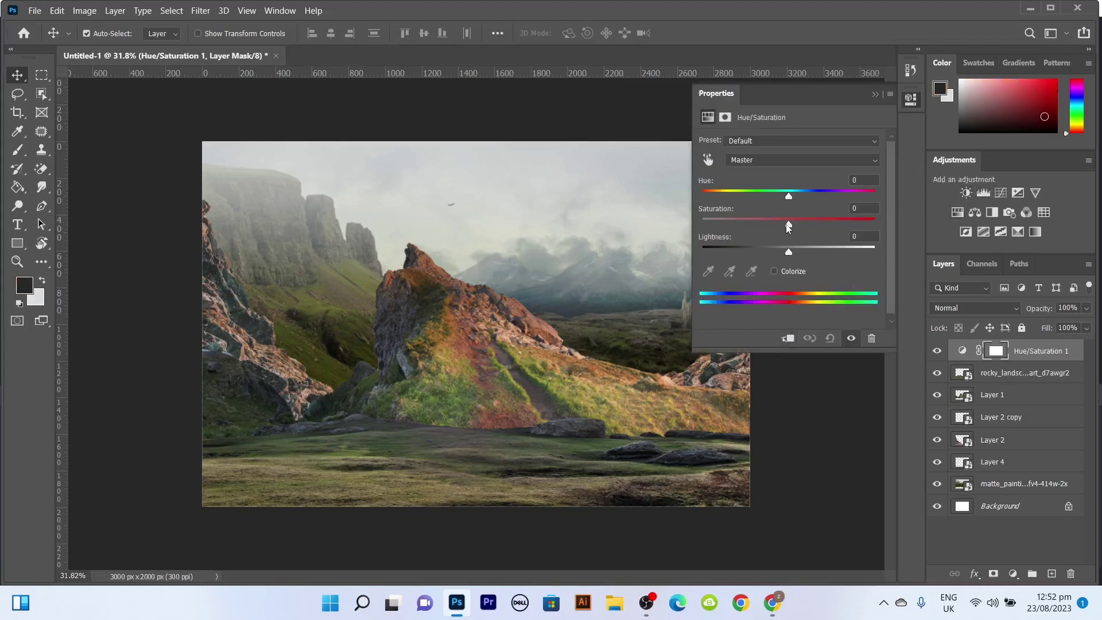
{"action": "left_click_drag", "start_coordinate": [788, 228], "coordinate": [702, 228]}
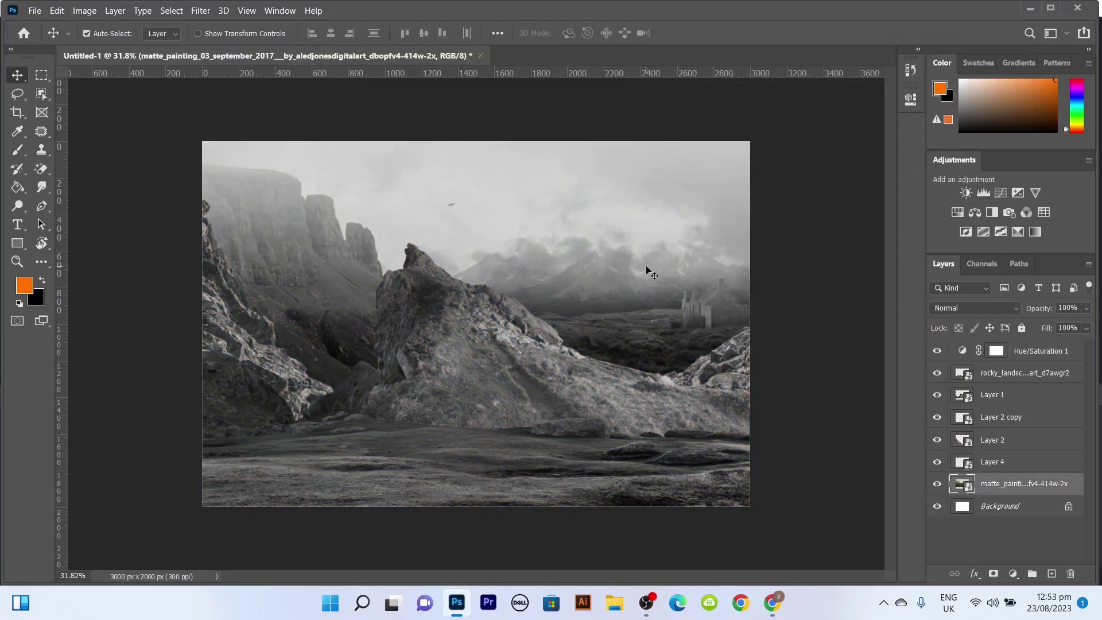
Add darkening Levels to the matte painting and to Layer 4, whose output white becomes 100
{"action": "left_click", "coordinate": [987, 192]}
{"action": "left_click_drag", "start_coordinate": [877, 286], "coordinate": [729, 287]}
{"action": "left_click", "coordinate": [991, 461]}
{"action": "left_click", "coordinate": [982, 192]}
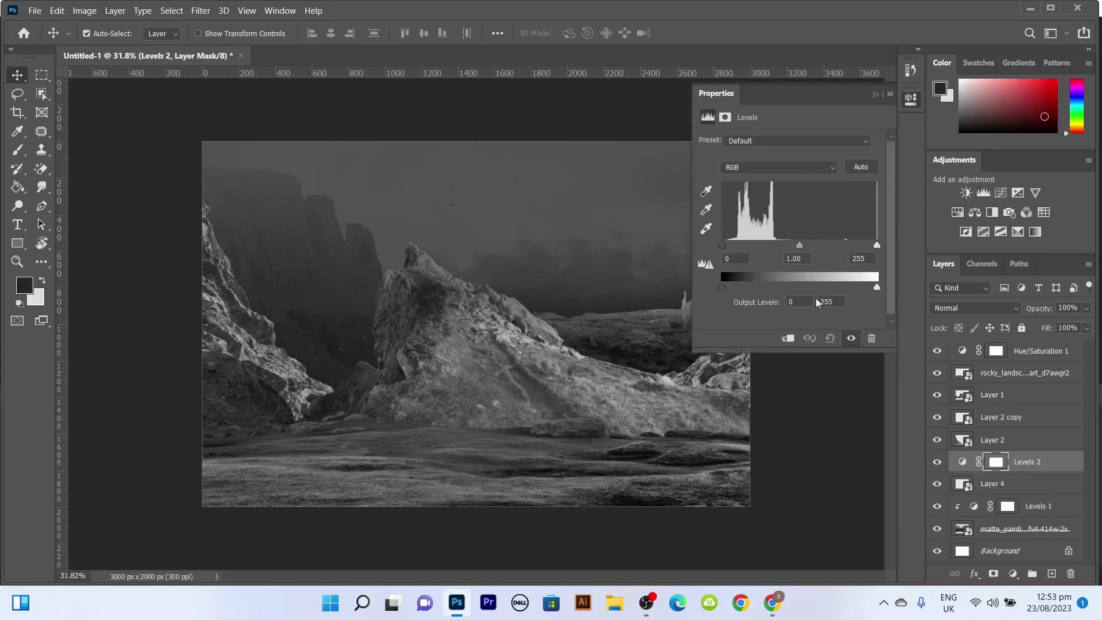
{"action": "left_click_drag", "start_coordinate": [792, 93], "coordinate": [486, 143]}
{"action": "left_click_drag", "start_coordinate": [571, 344], "coordinate": [477, 349]}
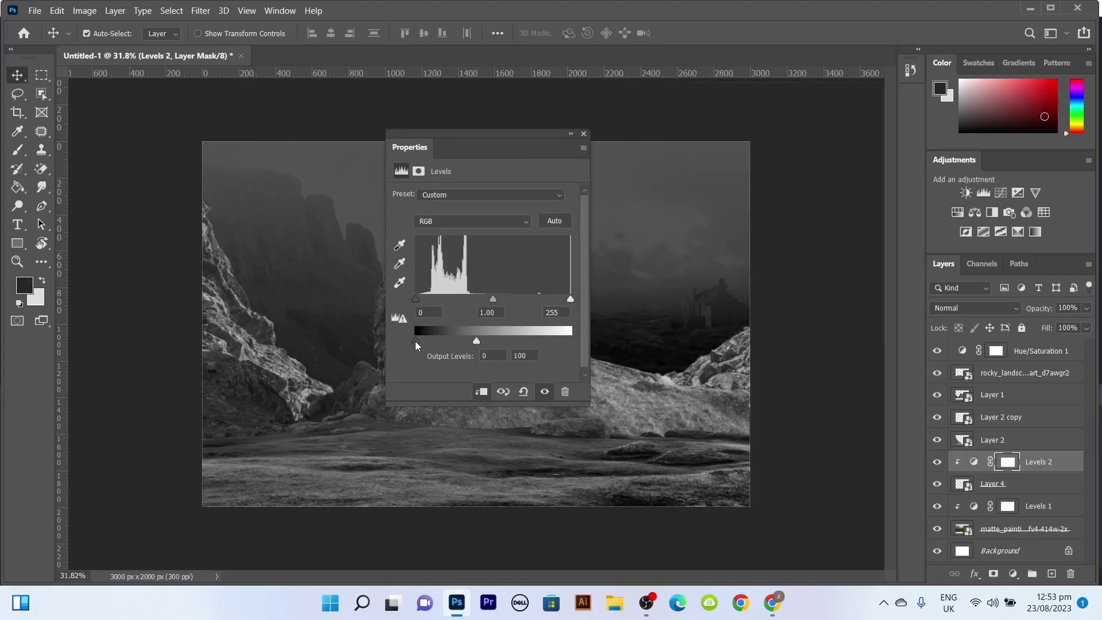
{"action": "left_click_drag", "start_coordinate": [579, 136], "coordinate": [915, 101]}
Add Levels to Layer 2 and Layer 1, lowering their output white
{"action": "left_click", "coordinate": [992, 440]}
{"action": "left_click", "coordinate": [983, 192]}
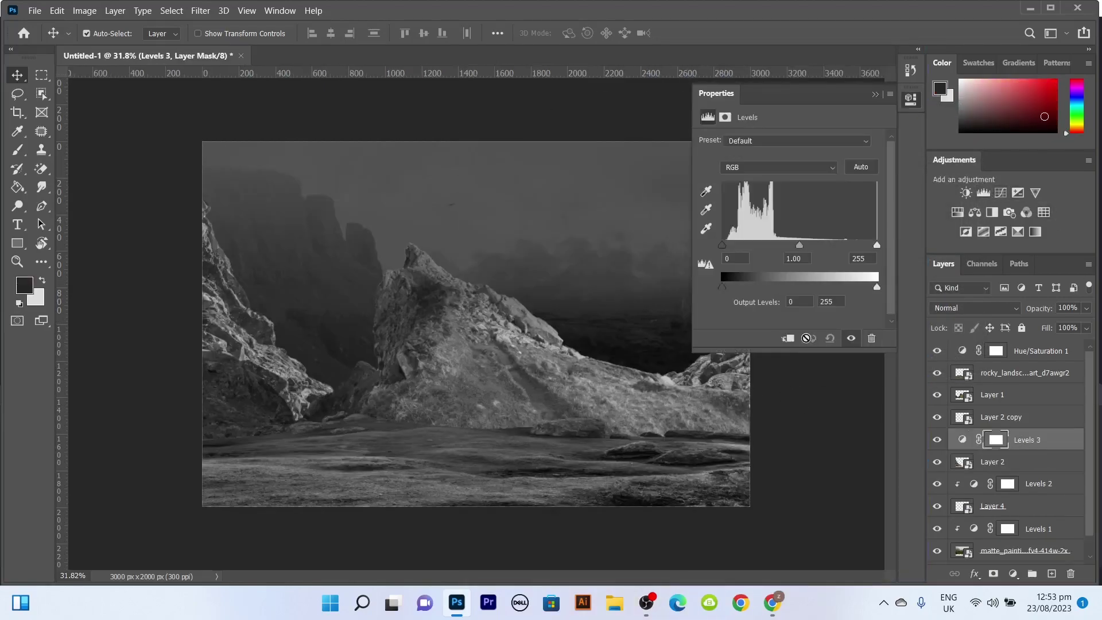
{"action": "left_click_drag", "start_coordinate": [876, 287], "coordinate": [794, 295]}
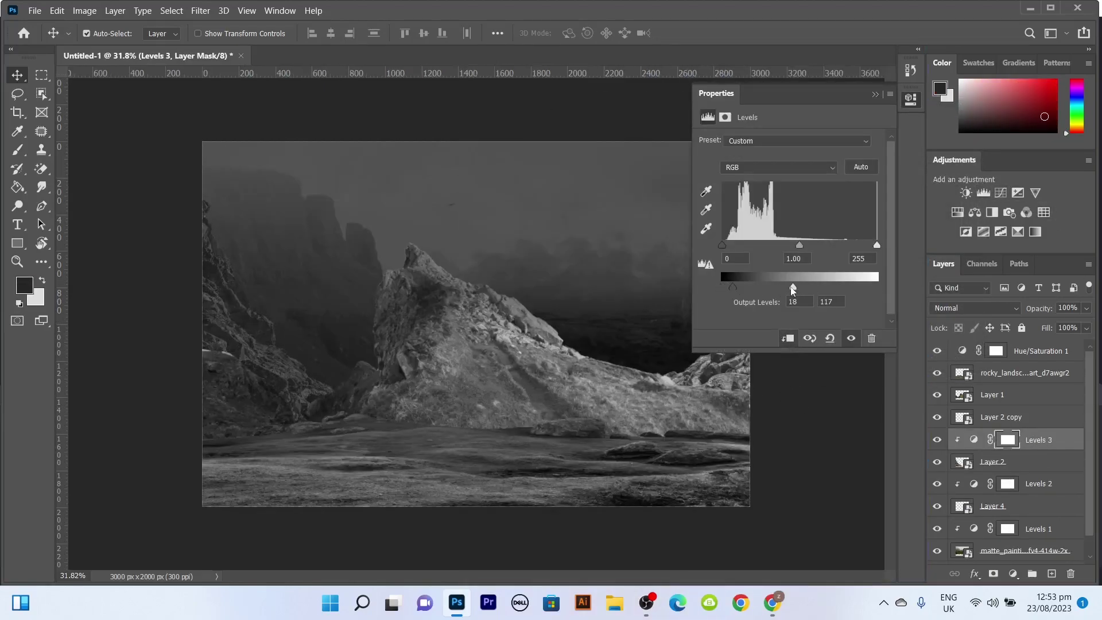
{"action": "left_click", "coordinate": [992, 394]}
{"action": "left_click", "coordinate": [982, 192]}
{"action": "left_click_drag", "start_coordinate": [876, 286], "coordinate": [780, 291]}
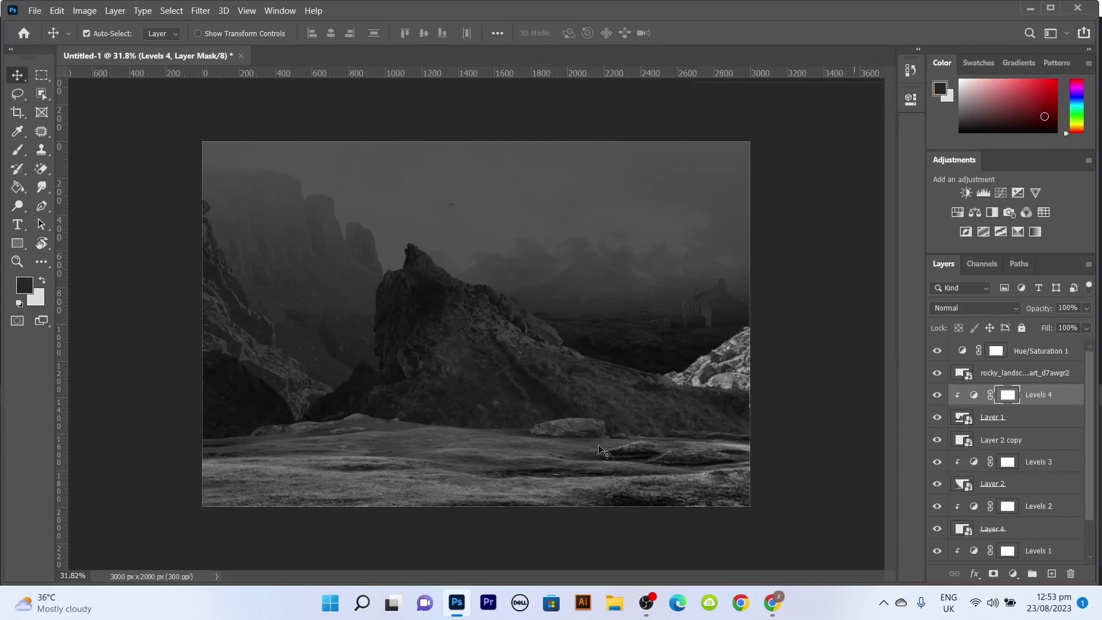
Add Levels to the rocky landscape (output white 92) and to Layer 2 copy
{"action": "left_click", "coordinate": [992, 372]}
{"action": "left_click", "coordinate": [983, 192]}
{"action": "left_click_drag", "start_coordinate": [877, 287], "coordinate": [777, 286]}
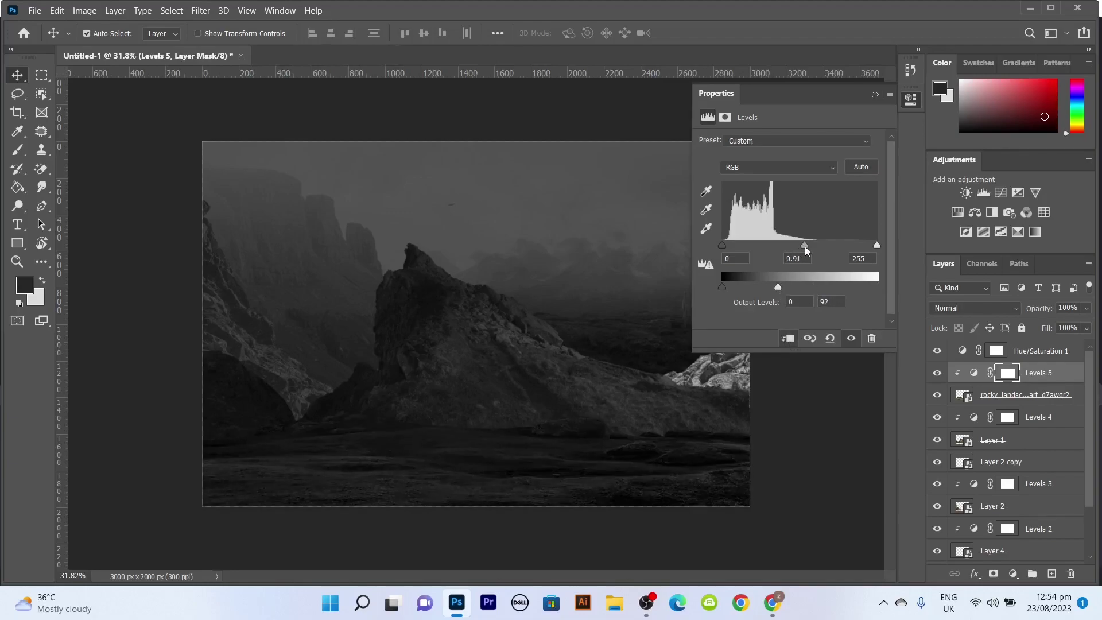
{"action": "left_click", "coordinate": [874, 93]}
{"action": "left_click", "coordinate": [1000, 461]}
{"action": "left_click", "coordinate": [982, 192]}
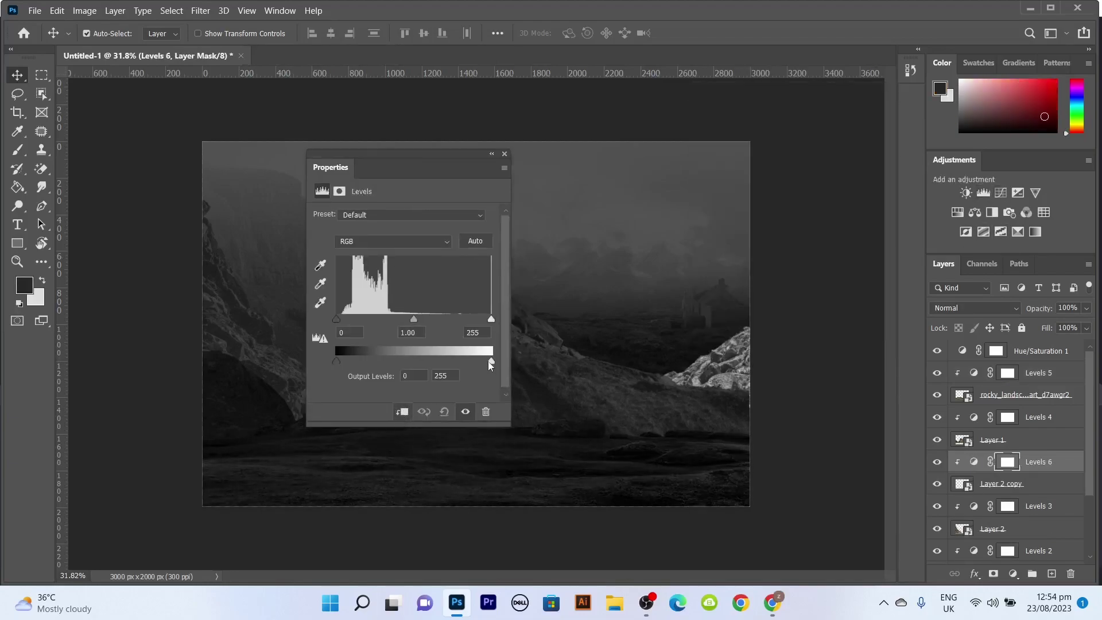
{"action": "left_click_drag", "start_coordinate": [491, 360], "coordinate": [341, 360]}
{"action": "left_click_drag", "start_coordinate": [492, 163], "coordinate": [914, 119]}
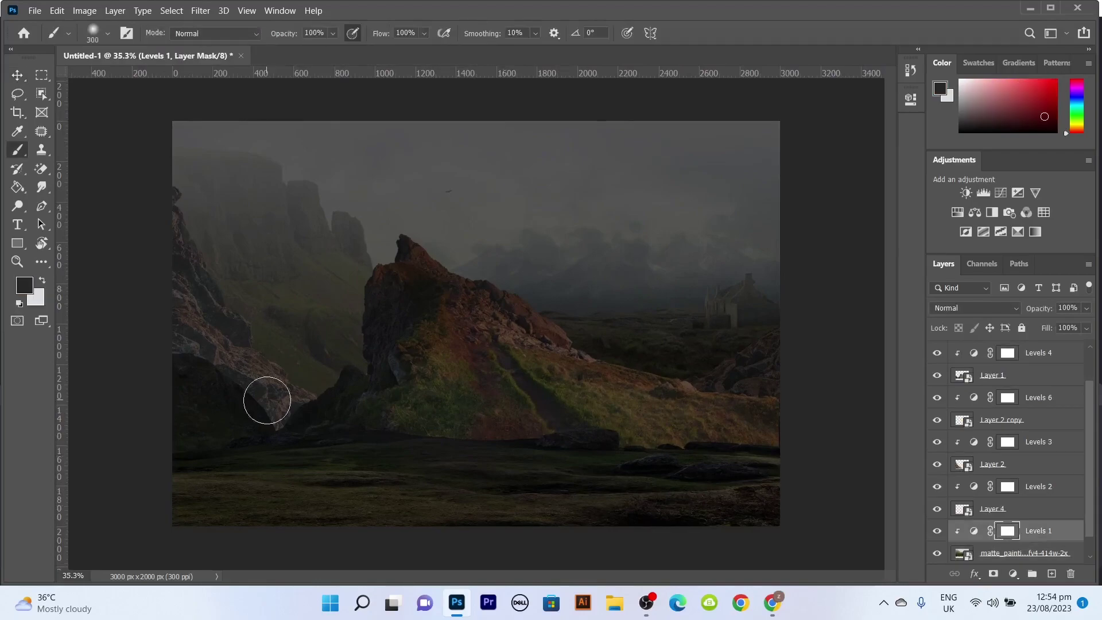
Paint light onto the left cliffs in the Levels 1 mask and set its Blend If Underlying Layer sliders
{"action": "left_click_drag", "start_coordinate": [395, 52], "coordinate": [382, 50]}
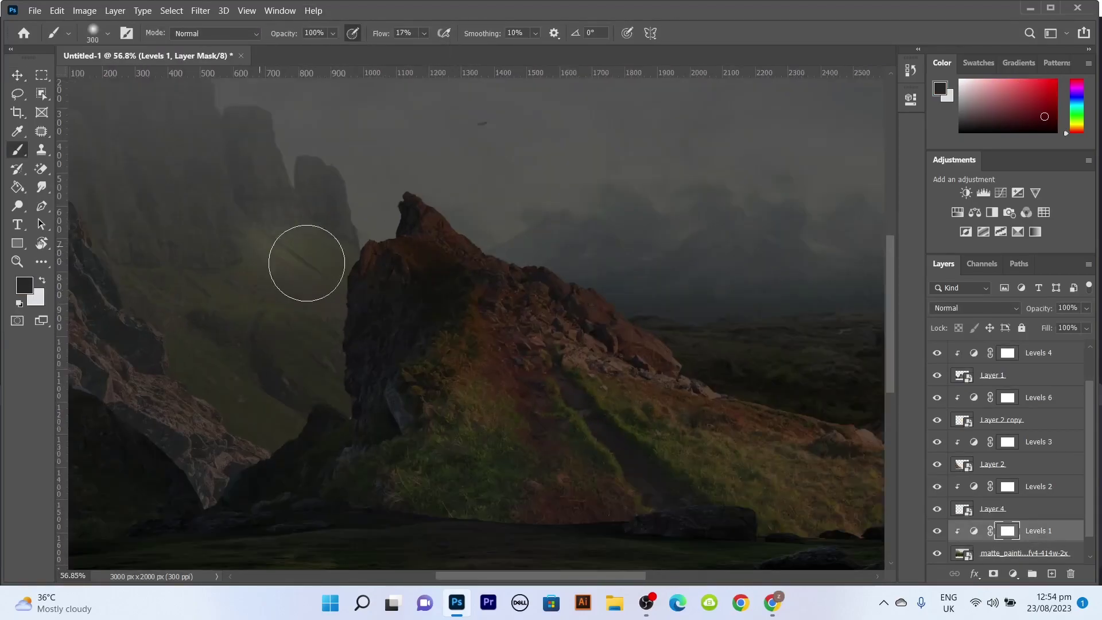
{"action": "left_click_drag", "start_coordinate": [305, 263], "coordinate": [297, 225]}
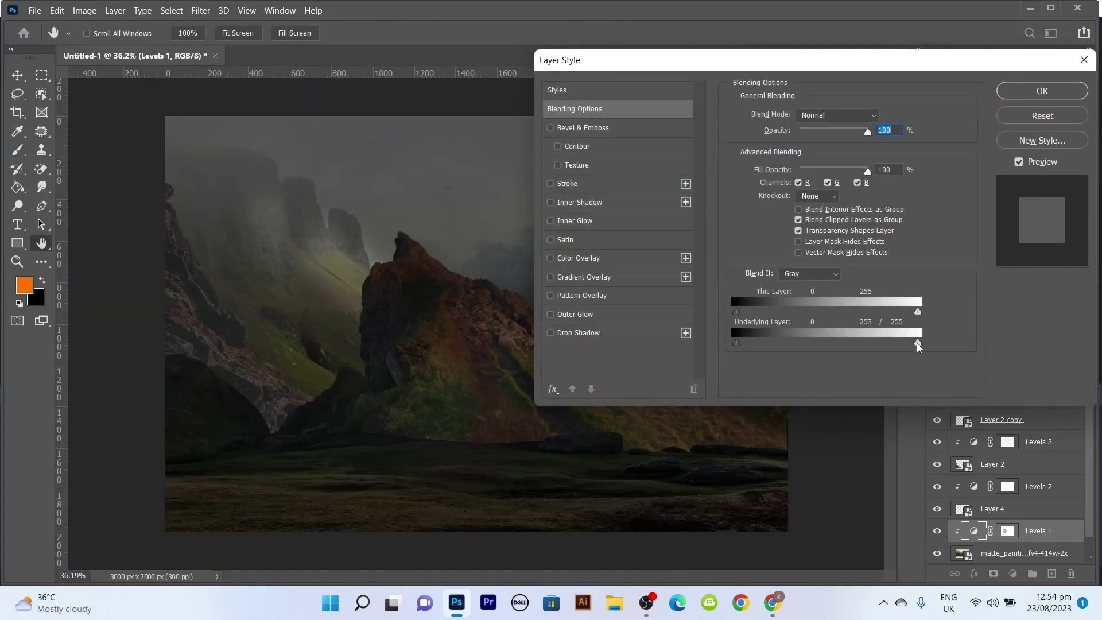
{"action": "left_click_drag", "start_coordinate": [918, 343], "coordinate": [849, 343]}
{"action": "left_click_drag", "start_coordinate": [740, 345], "coordinate": [787, 353]}
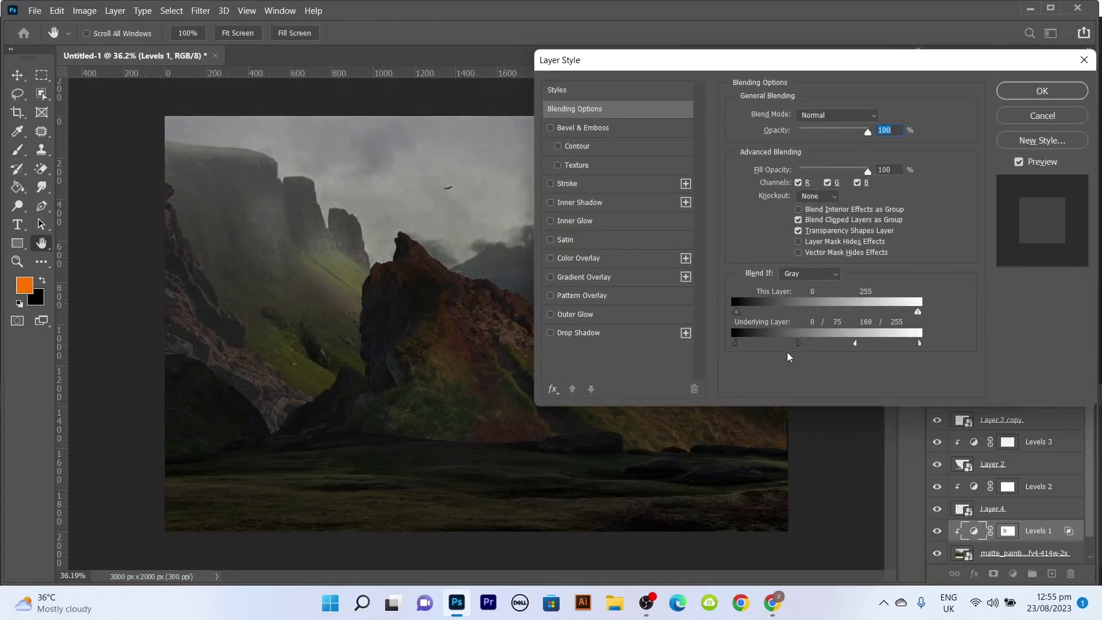
{"action": "left_click_drag", "start_coordinate": [855, 343], "coordinate": [917, 343]}
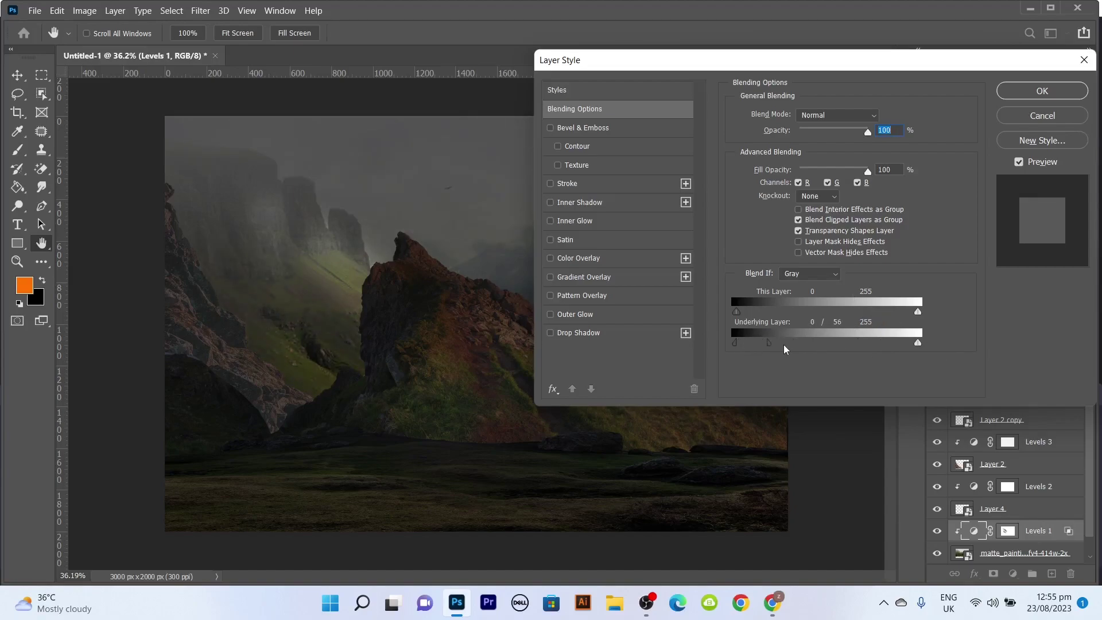
{"action": "key", "text": "Return"}
Switch the Levels 4 adjustment to the Red channel
{"action": "key", "text": "v"}
{"action": "left_click", "coordinate": [1036, 352]}
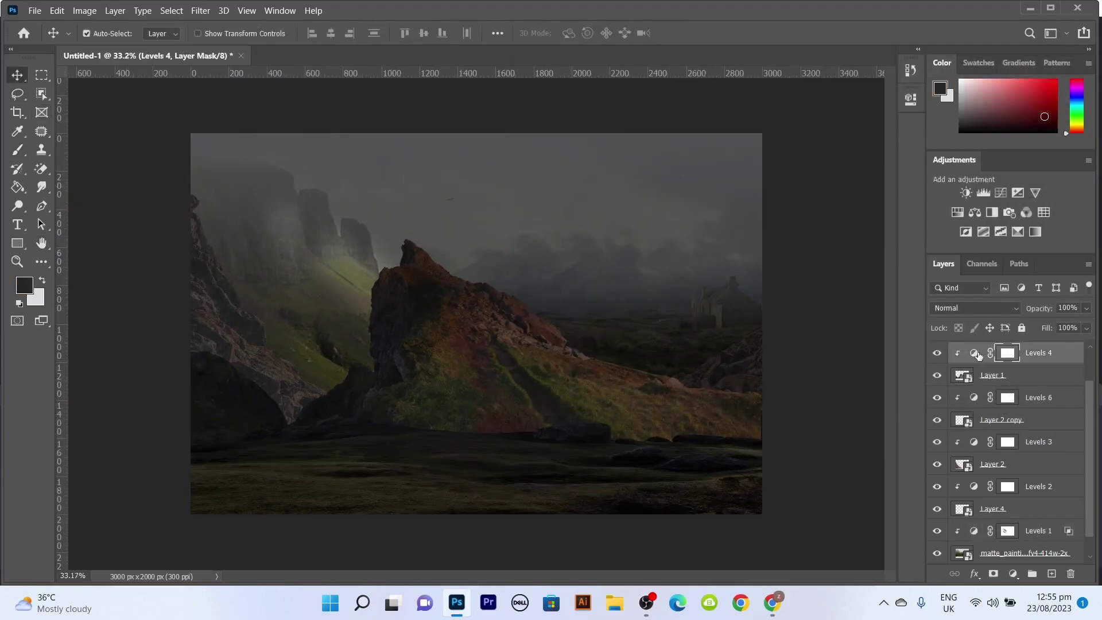
{"action": "left_click", "coordinate": [785, 169]}
{"action": "left_click", "coordinate": [786, 186]}
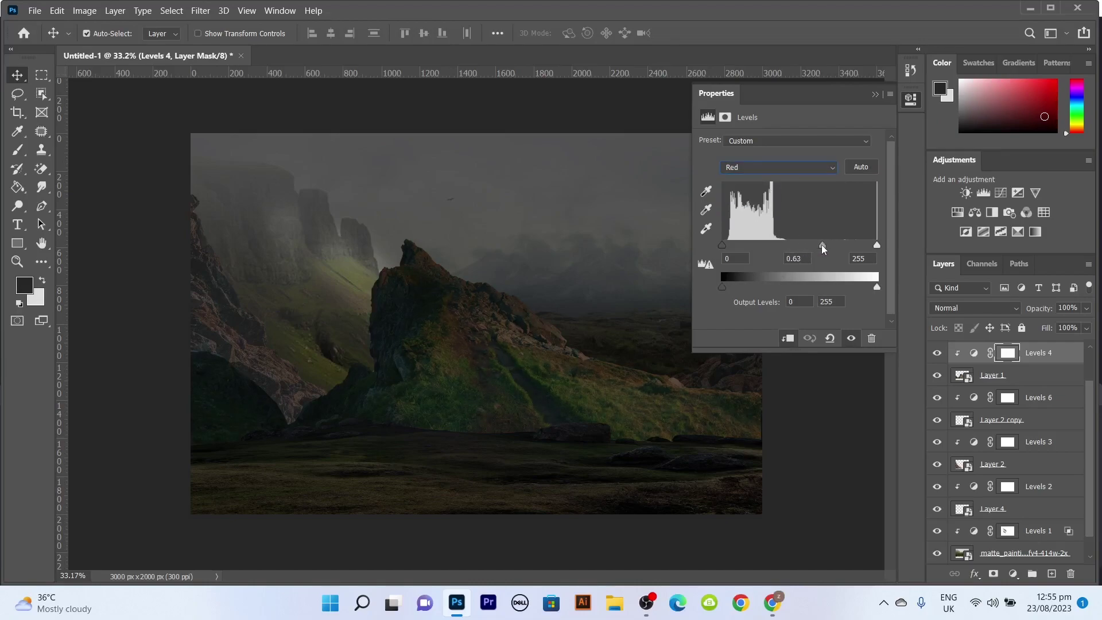
Paint the Levels 3 mask to brighten the sunlit rocky ridge
{"action": "left_click", "coordinate": [1007, 441]}
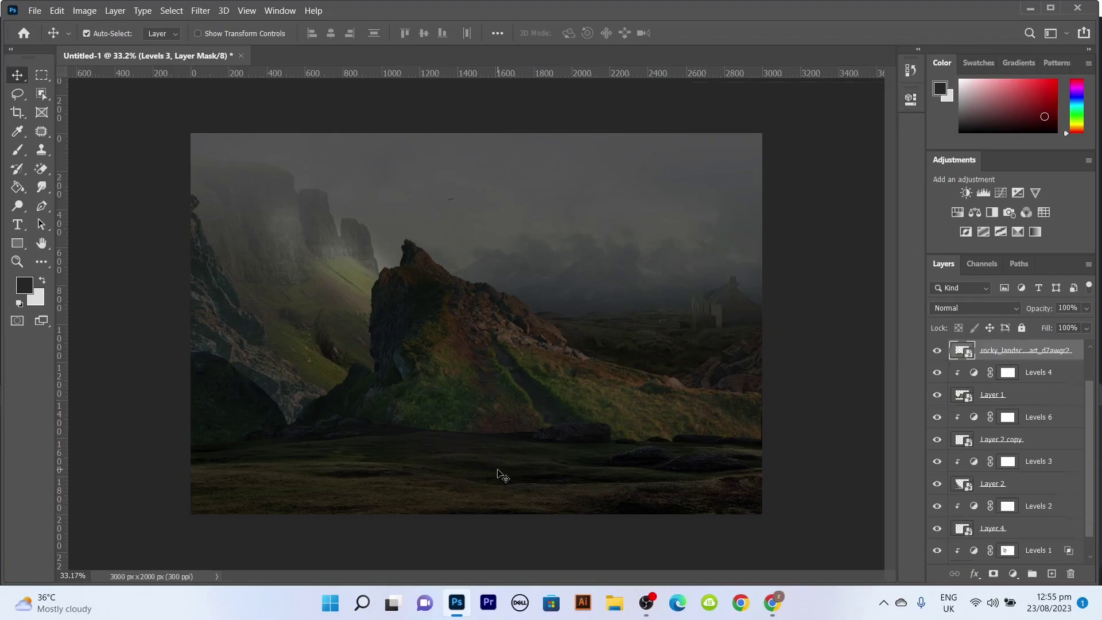
{"action": "left_click", "coordinate": [1014, 372]}
{"action": "key", "text": "b"}
{"action": "left_click_drag", "start_coordinate": [738, 423], "coordinate": [526, 308]}
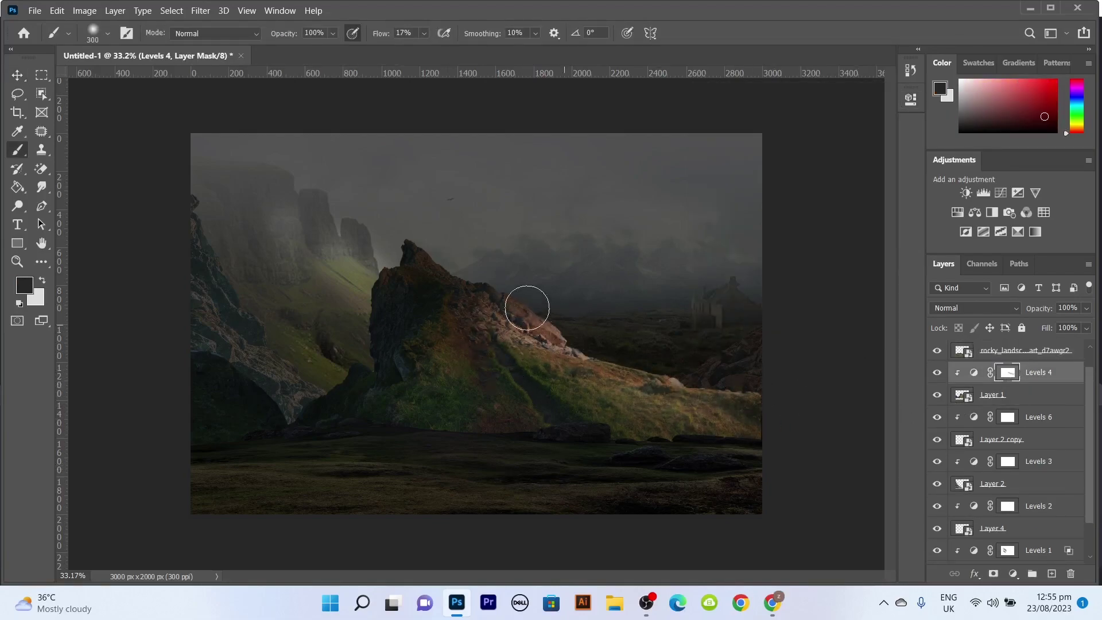
Add a Levels adjustment above the rocky landscape and paint its mask to brighten the foreground ground
{"action": "left_click", "coordinate": [1024, 350]}
{"action": "left_click", "coordinate": [983, 193]}
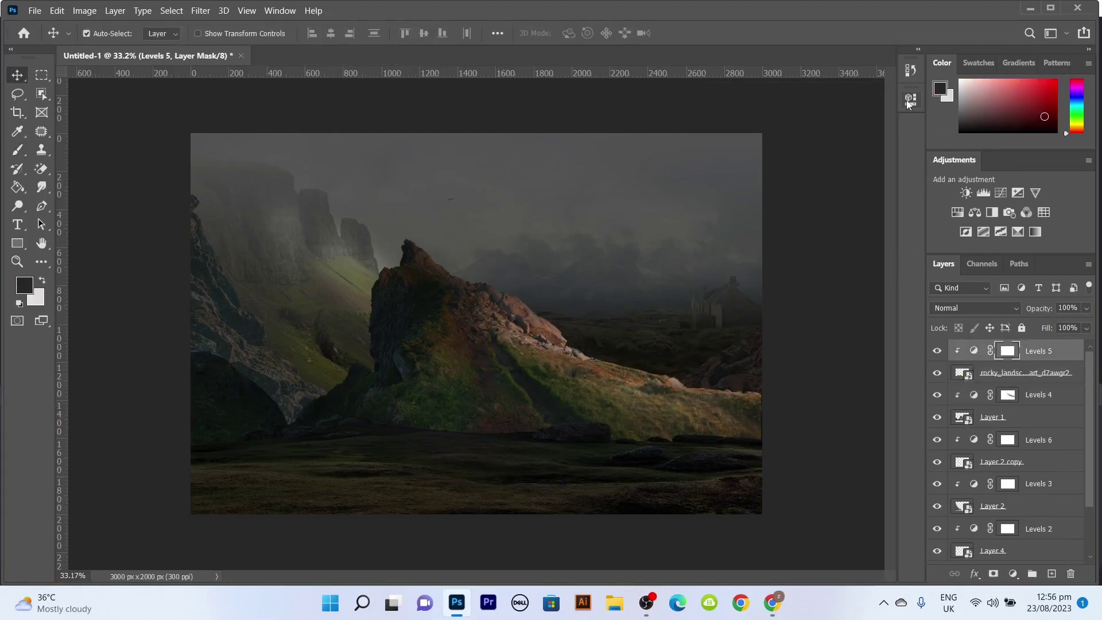
{"action": "left_click_drag", "start_coordinate": [790, 444], "coordinate": [281, 421]}
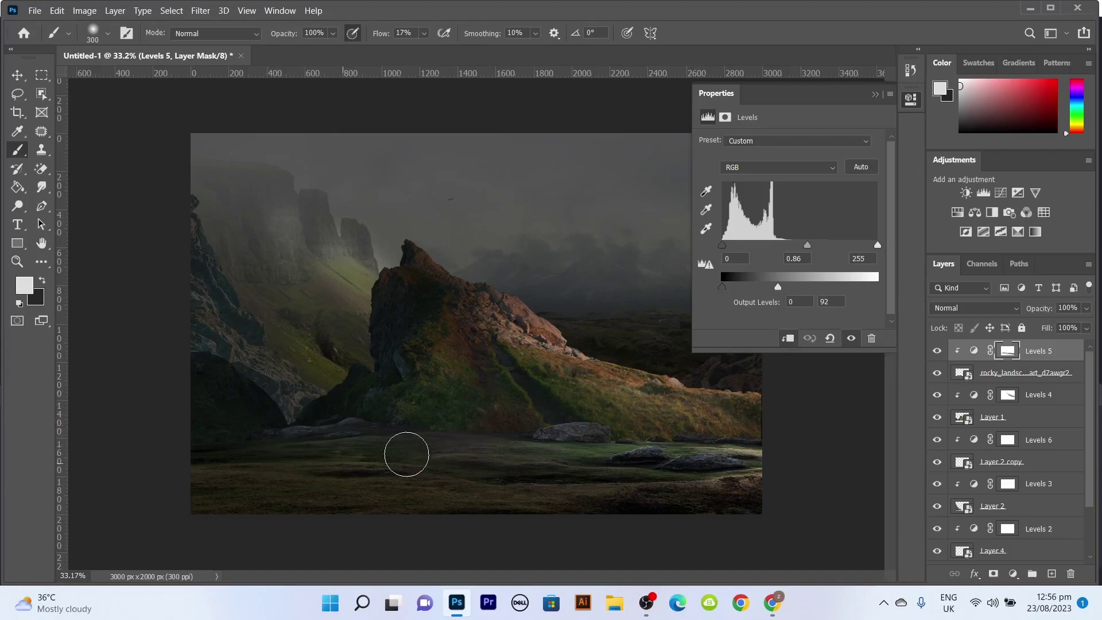
{"action": "left_click_drag", "start_coordinate": [406, 454], "coordinate": [514, 533]}
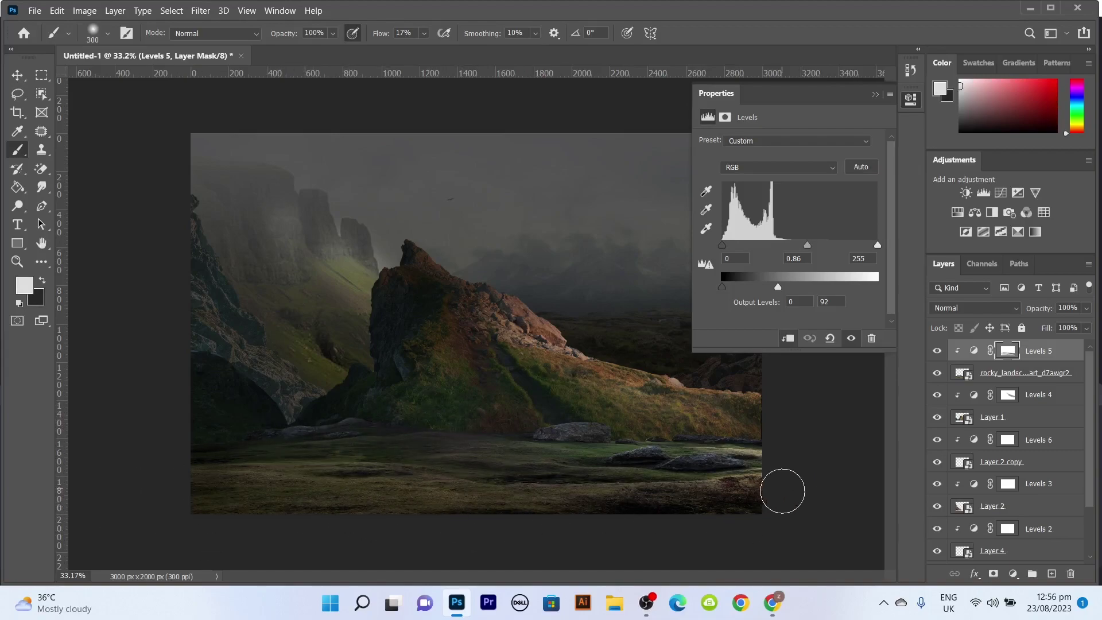
{"action": "key", "text": "v"}
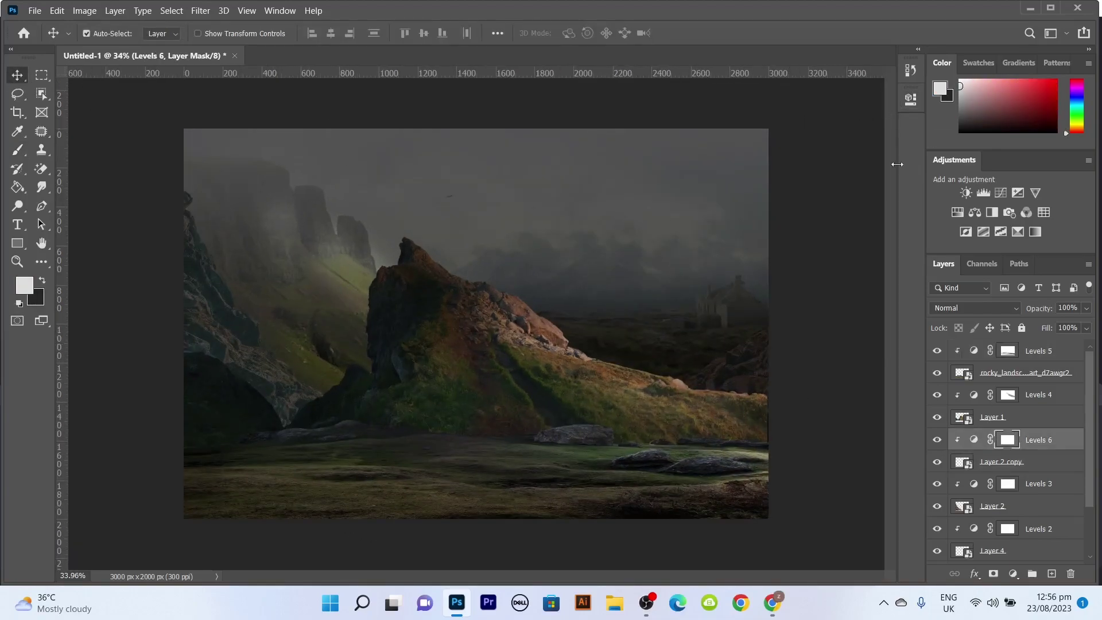
Set the Levels 6 Red channel midtones to 0.88
{"action": "left_click", "coordinate": [911, 99]}
{"action": "left_click", "coordinate": [490, 227]}
{"action": "left_click", "coordinate": [459, 237]}
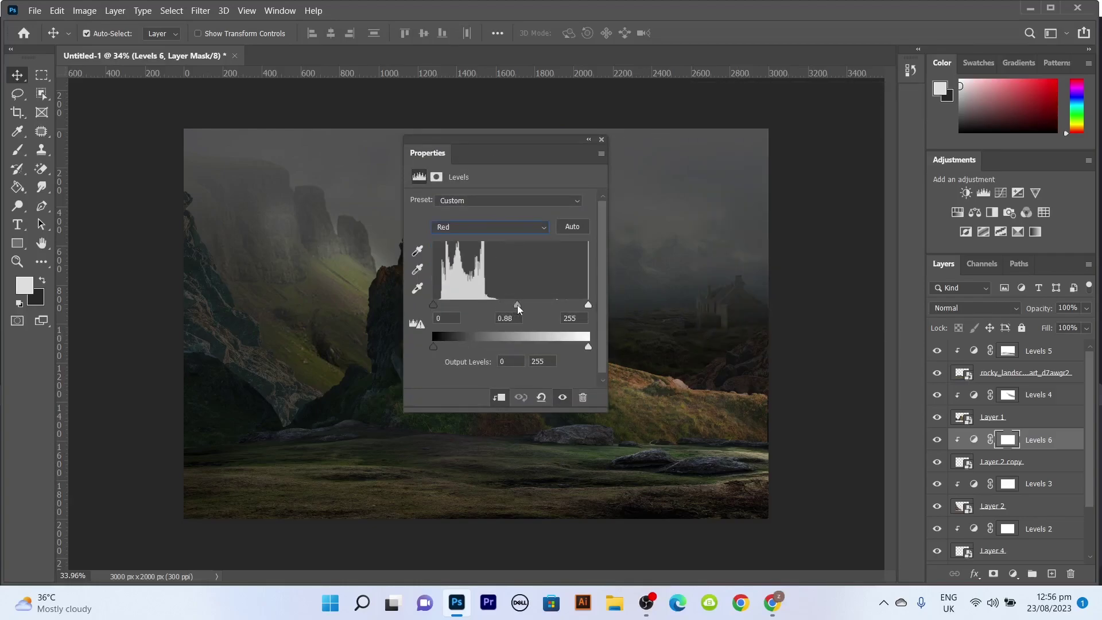
{"action": "left_click", "coordinate": [588, 139]}
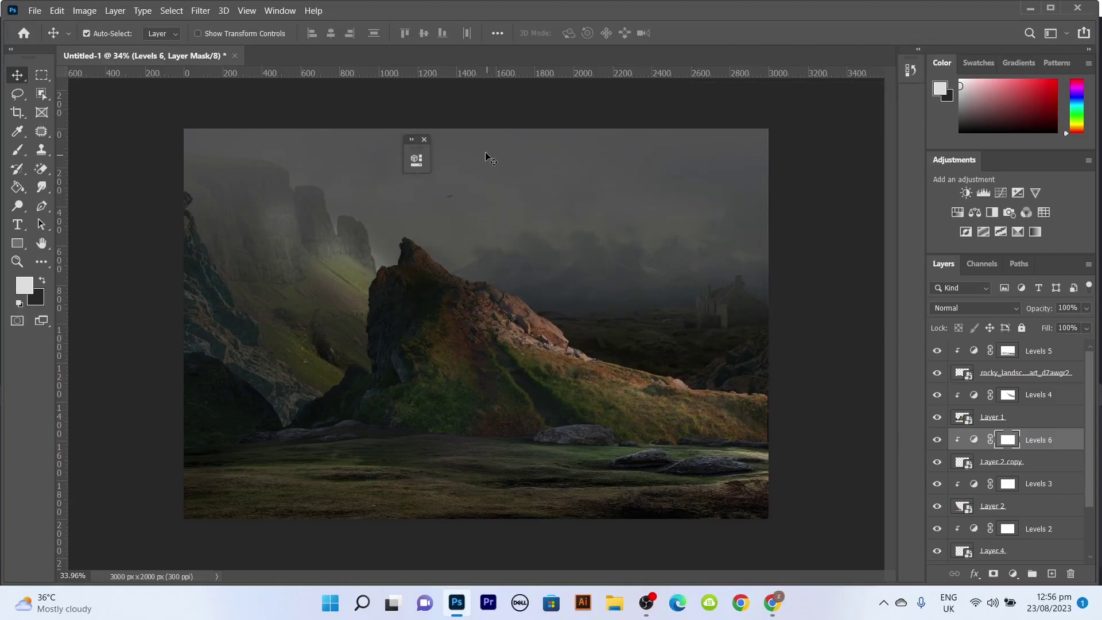
{"action": "left_click", "coordinate": [1032, 550]}
On a new layer, paint over the distant house at right with a sampled dark grey
{"action": "key", "text": "ctrl+shift+alt+n"}
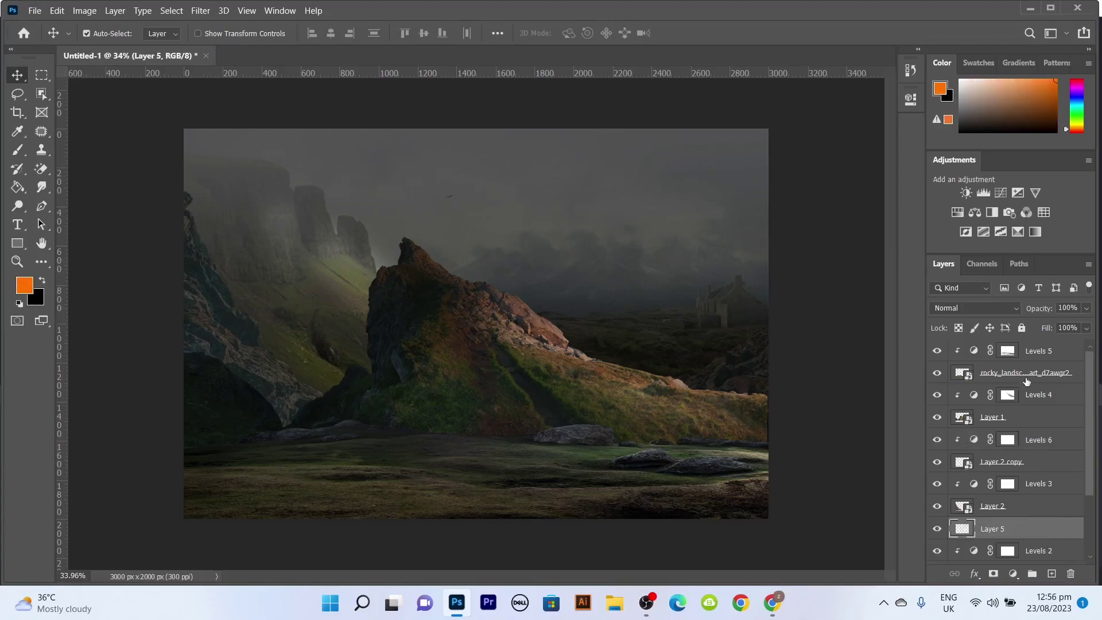
{"action": "left_click", "coordinate": [674, 296]}
{"action": "key", "text": "b"}
{"action": "left_click_drag", "start_coordinate": [722, 348], "coordinate": [619, 347]}
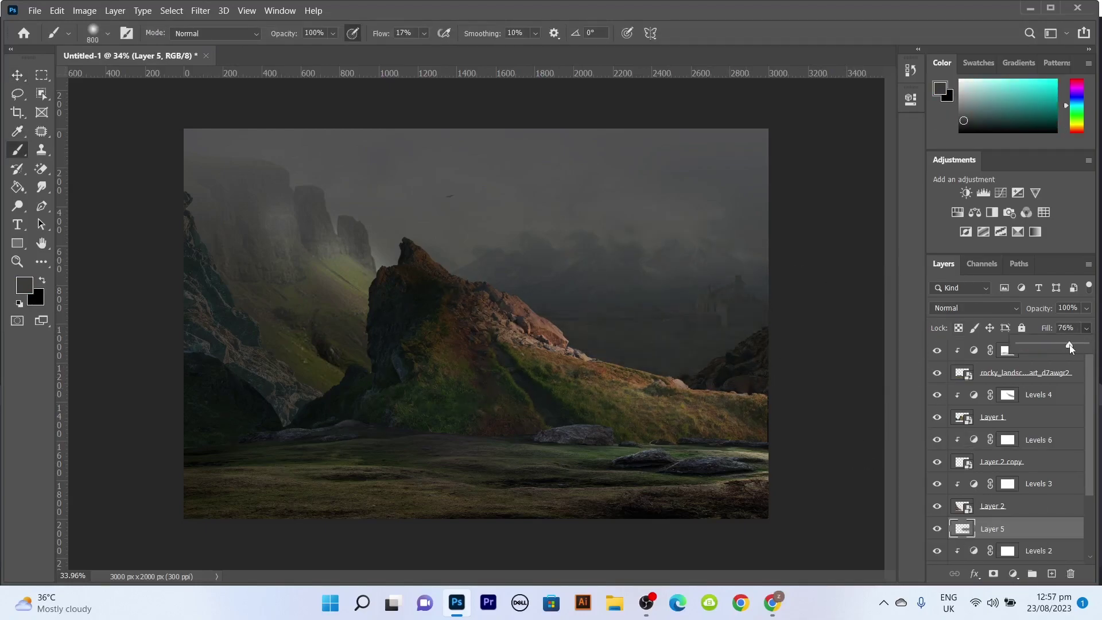
Add a new layer above Levels 3 in Screen mode with its fill lowered almost to zero
{"action": "left_click", "coordinate": [993, 506]}
{"action": "left_click", "coordinate": [1051, 573]}
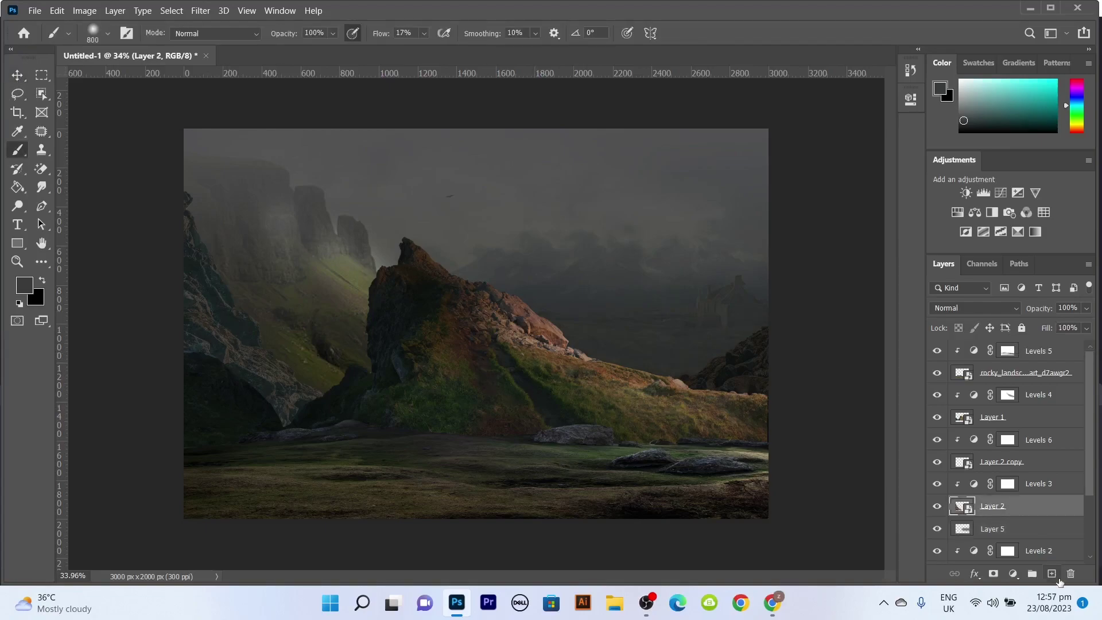
{"action": "key", "text": "ctrl+d"}
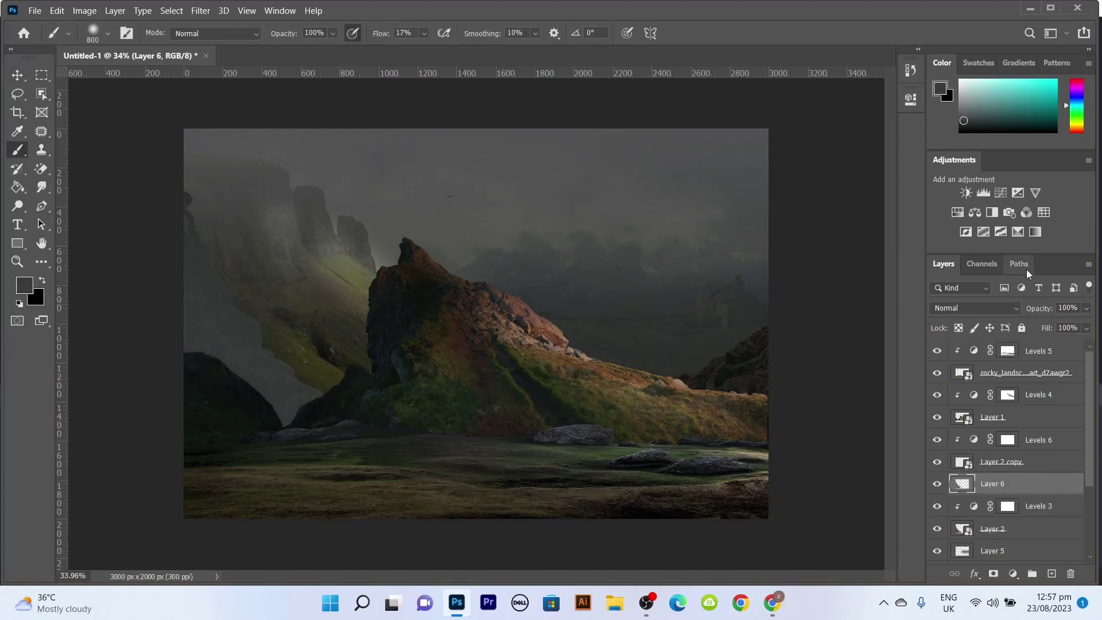
{"action": "left_click", "coordinate": [974, 308]}
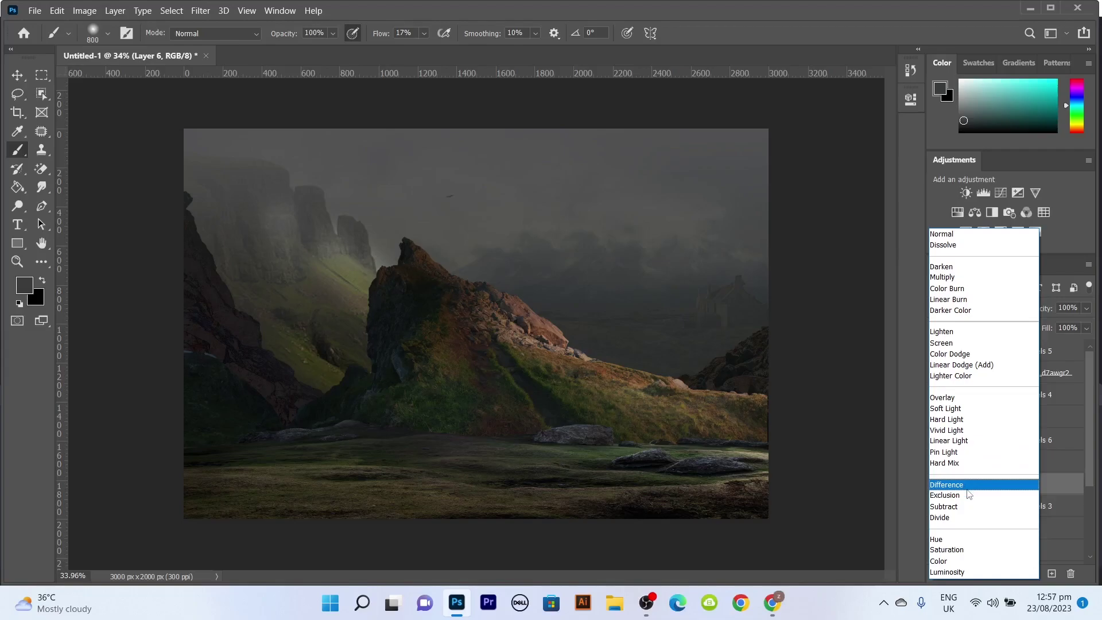
{"action": "left_click", "coordinate": [973, 342]}
{"action": "left_click", "coordinate": [1086, 328]}
{"action": "left_click_drag", "start_coordinate": [1087, 344], "coordinate": [1020, 347]}
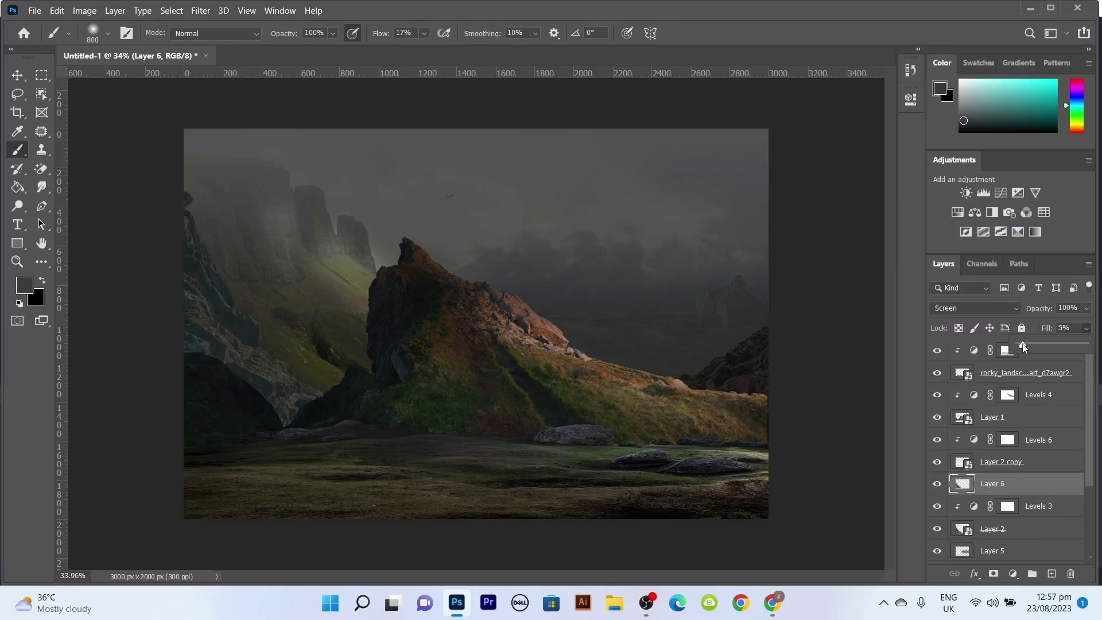
{"action": "left_click", "coordinate": [971, 508]}
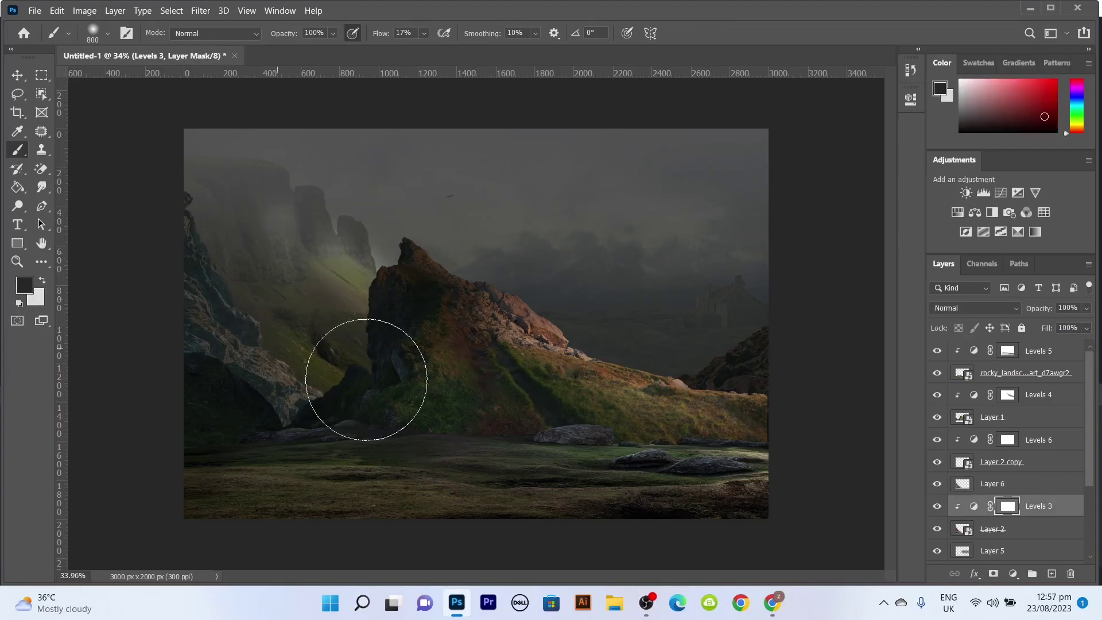
{"action": "left_click", "coordinate": [1051, 573], "text": "ctrl"}
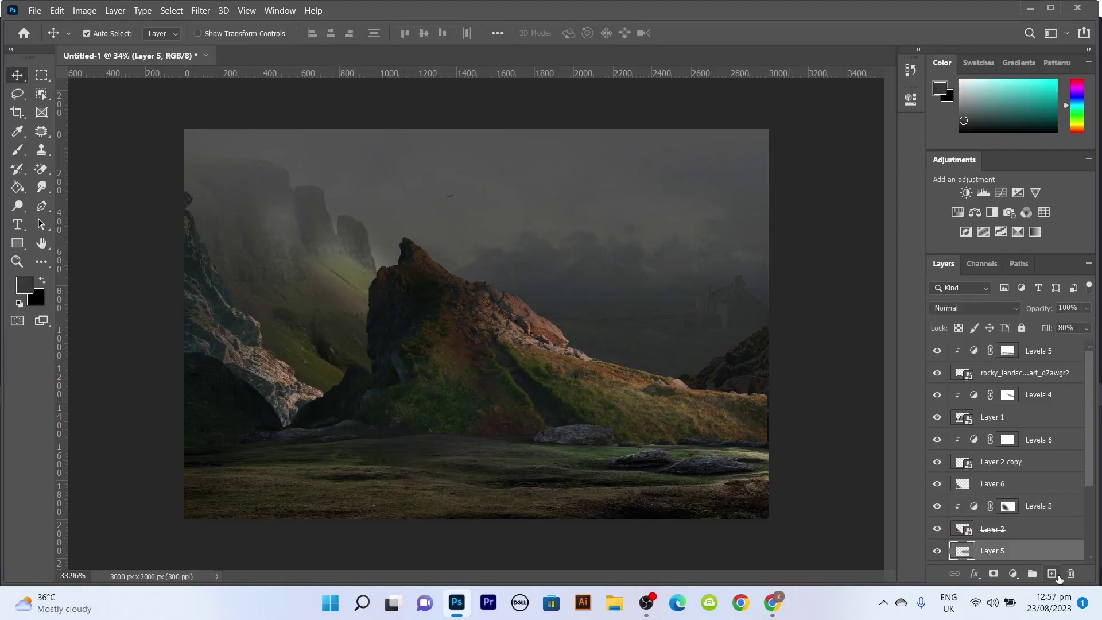
Add a cloud layer using the large cloud brush in sky-sampled grey at 46% fill
{"action": "left_click", "coordinate": [107, 33]}
{"action": "double_click", "coordinate": [106, 146]}
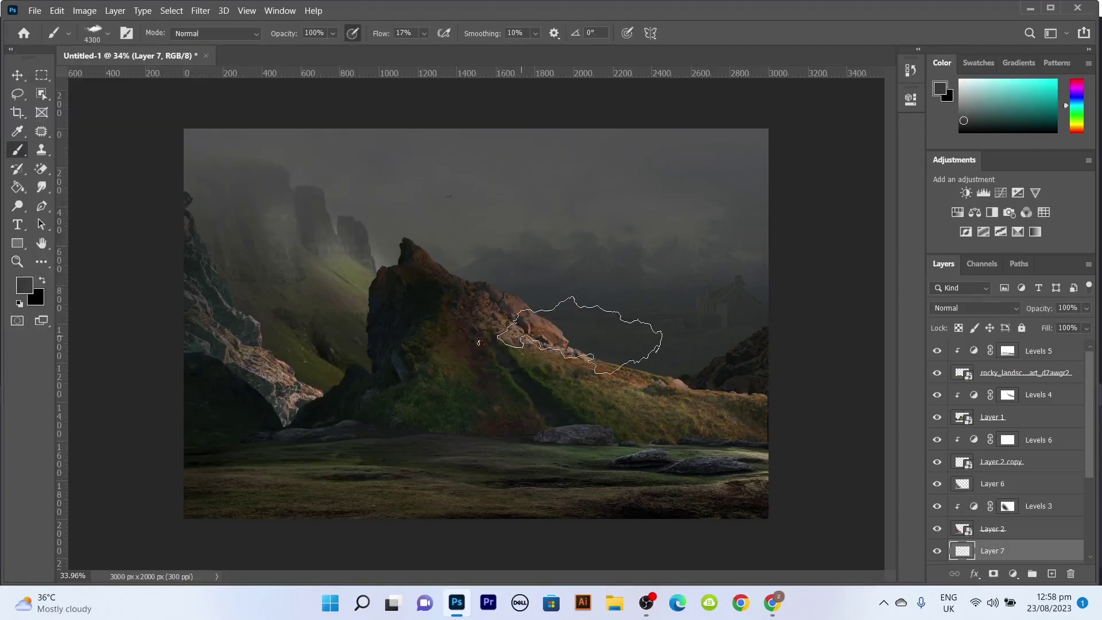
{"action": "left_click", "coordinate": [25, 284]}
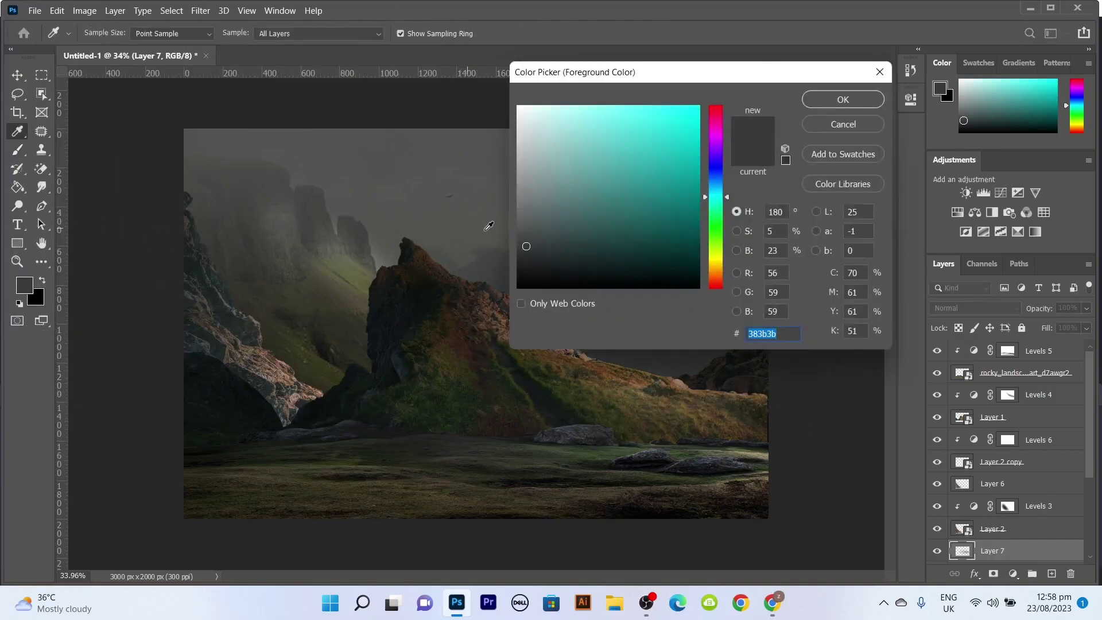
{"action": "left_click", "coordinate": [487, 228]}
{"action": "left_click", "coordinate": [878, 98]}
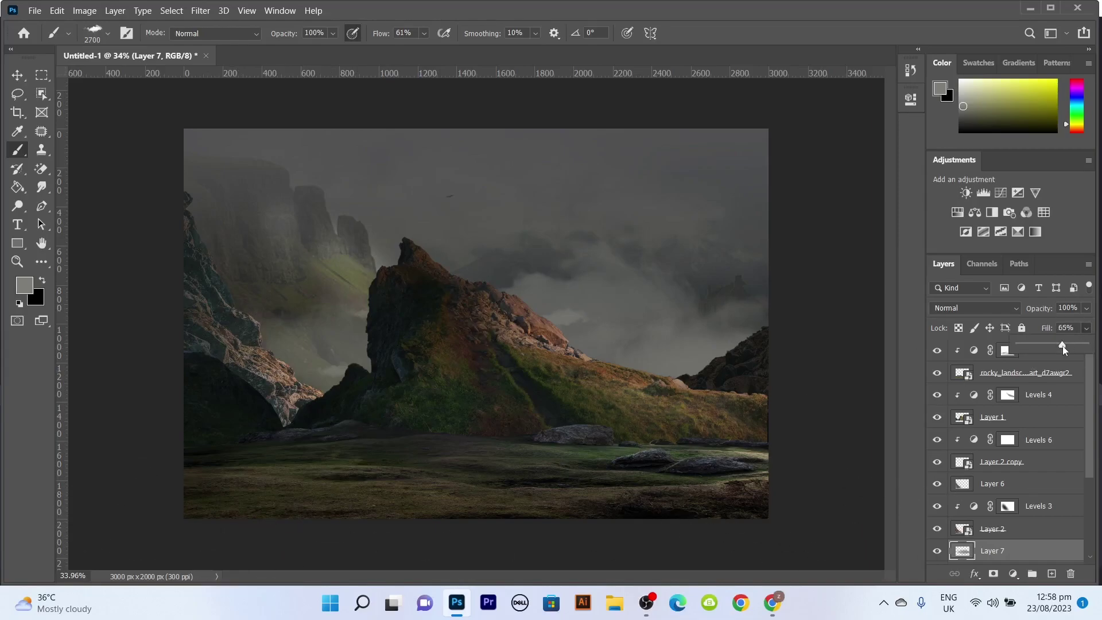
{"action": "left_click_drag", "start_coordinate": [1063, 349], "coordinate": [1049, 348]}
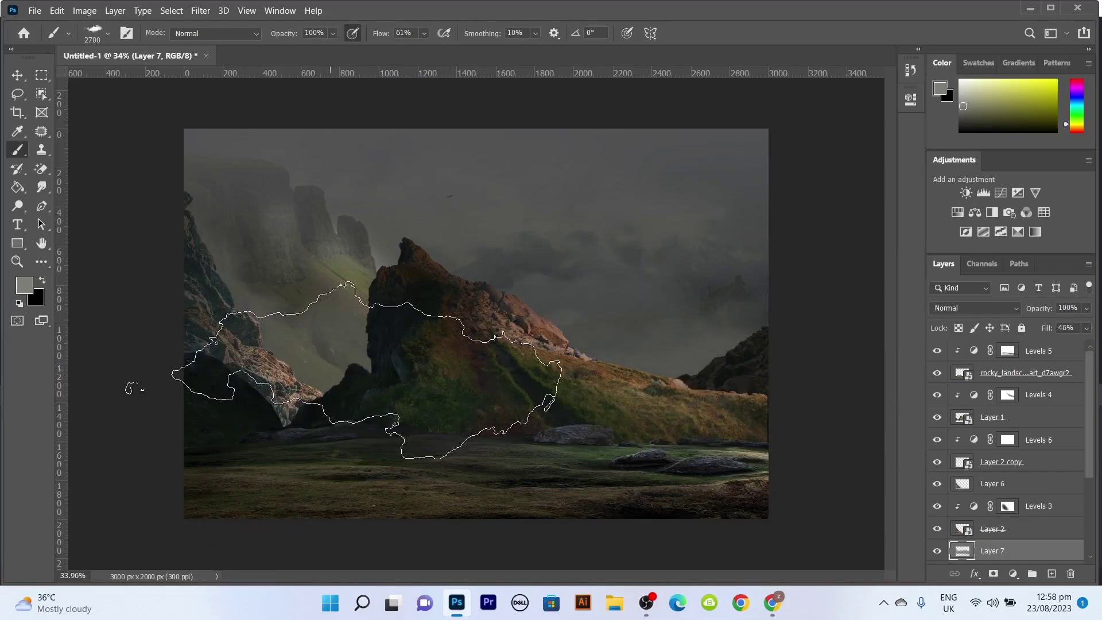
Paint fog along the bottom and across the left rocks on a new layer at 64% fill
{"action": "left_click", "coordinate": [1033, 350]}
{"action": "key", "text": "ctrl+shift+alt+n"}
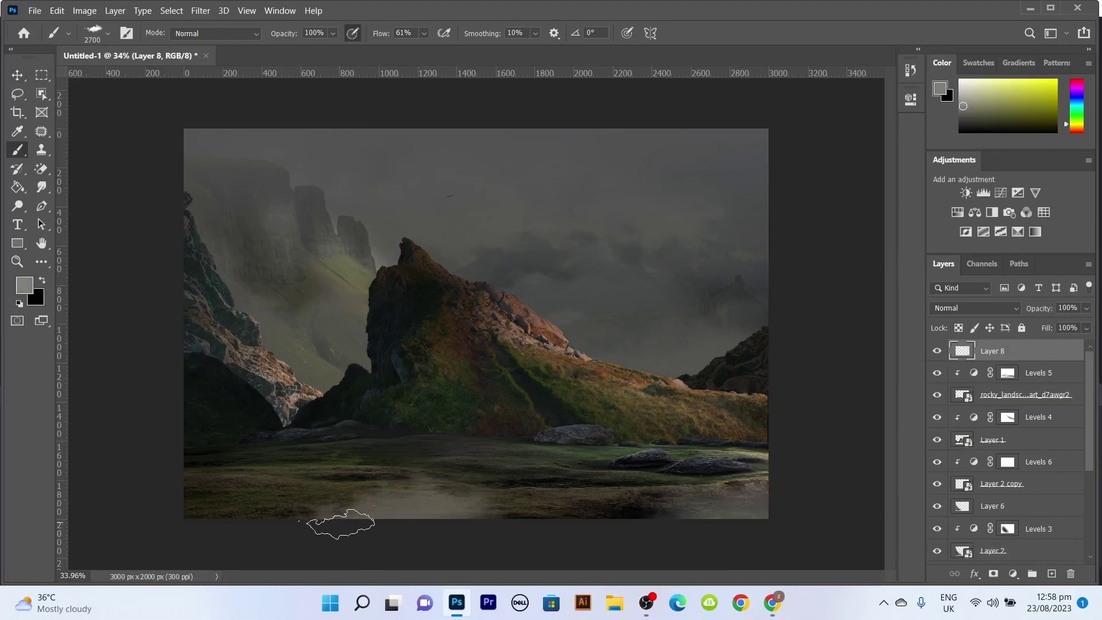
{"action": "left_click_drag", "start_coordinate": [344, 517], "coordinate": [123, 468]}
{"action": "left_click_drag", "start_coordinate": [349, 408], "coordinate": [410, 421]}
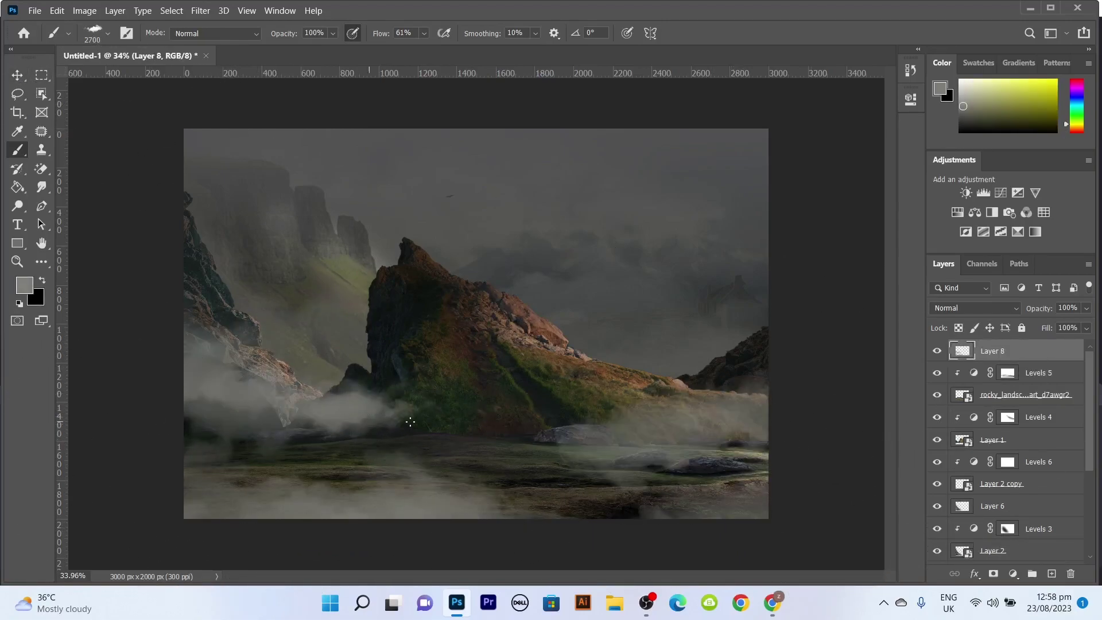
{"action": "left_click_drag", "start_coordinate": [1084, 344], "coordinate": [1059, 344]}
Add Layer 9 with white mist and reposition it on the canvas
{"action": "key", "text": "v"}
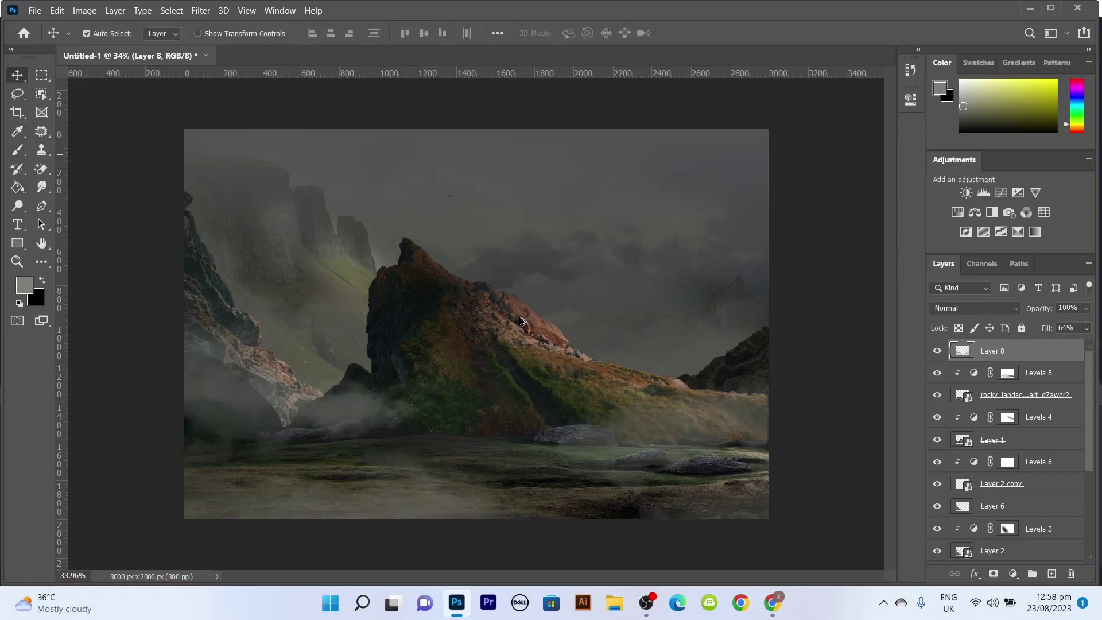
{"action": "key", "text": "ctrl+shift+alt+n"}
{"action": "key", "text": "b"}
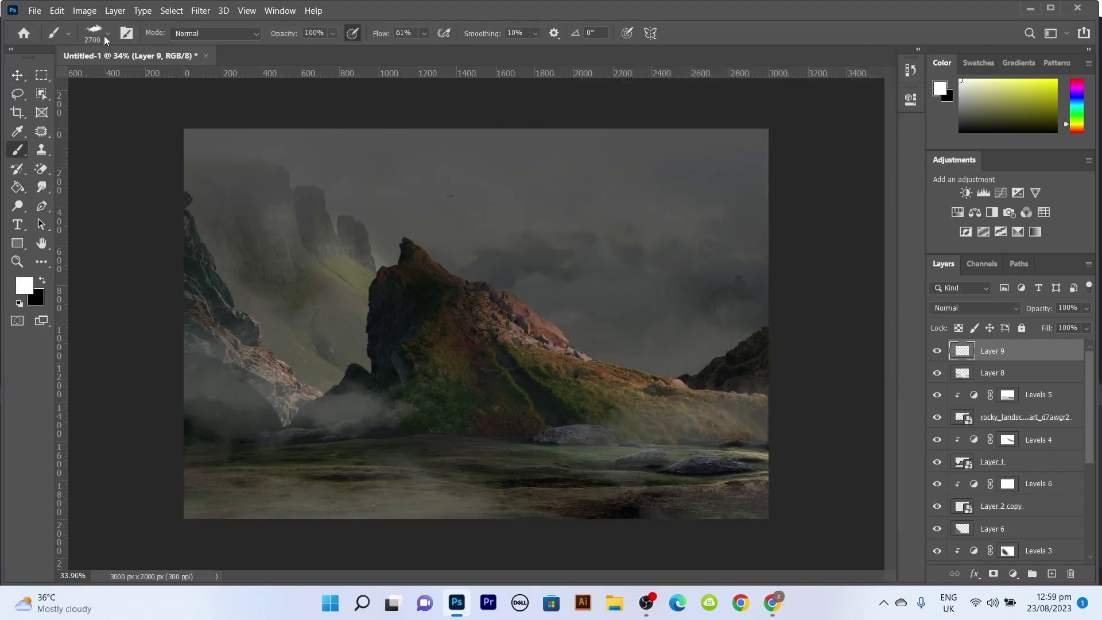
{"action": "left_click", "coordinate": [106, 32]}
{"action": "key", "text": "Escape"}
{"action": "key", "text": "v"}
{"action": "left_click_drag", "start_coordinate": [749, 266], "coordinate": [692, 224]}
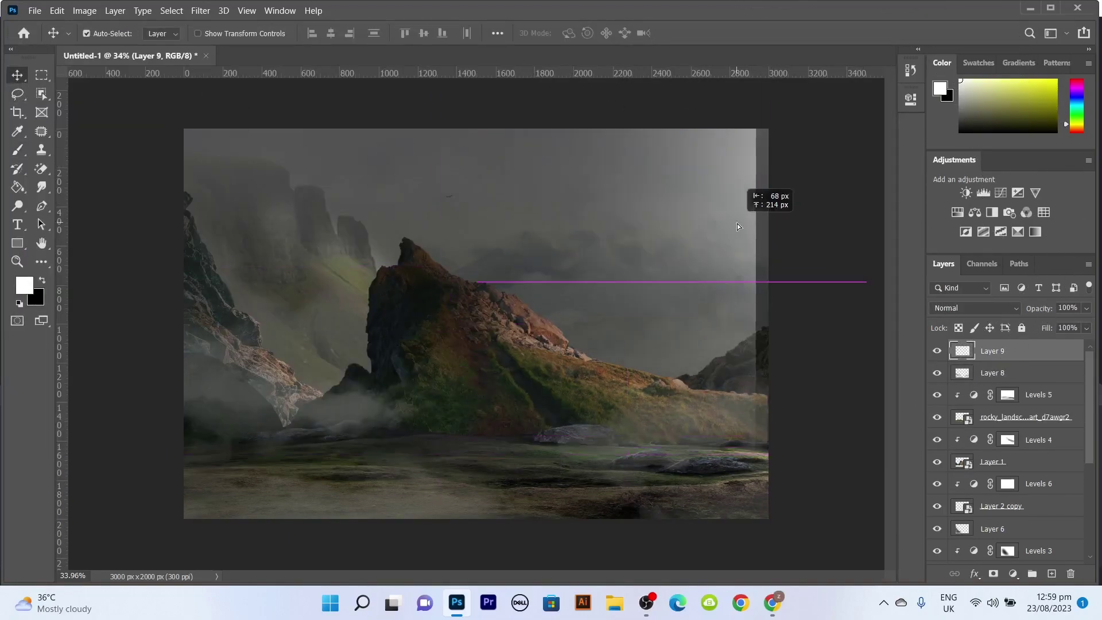
{"action": "scroll", "coordinate": [645, 433], "scroll_direction": "down", "scroll_amount": 1}
{"action": "scroll", "coordinate": [644, 433], "scroll_direction": "up", "scroll_amount": 2}
Add Color Balance adjustments above Levels 4 and Levels 5, shifting midtones toward green
{"action": "left_click", "coordinate": [1031, 447]}
{"action": "key", "text": "x"}
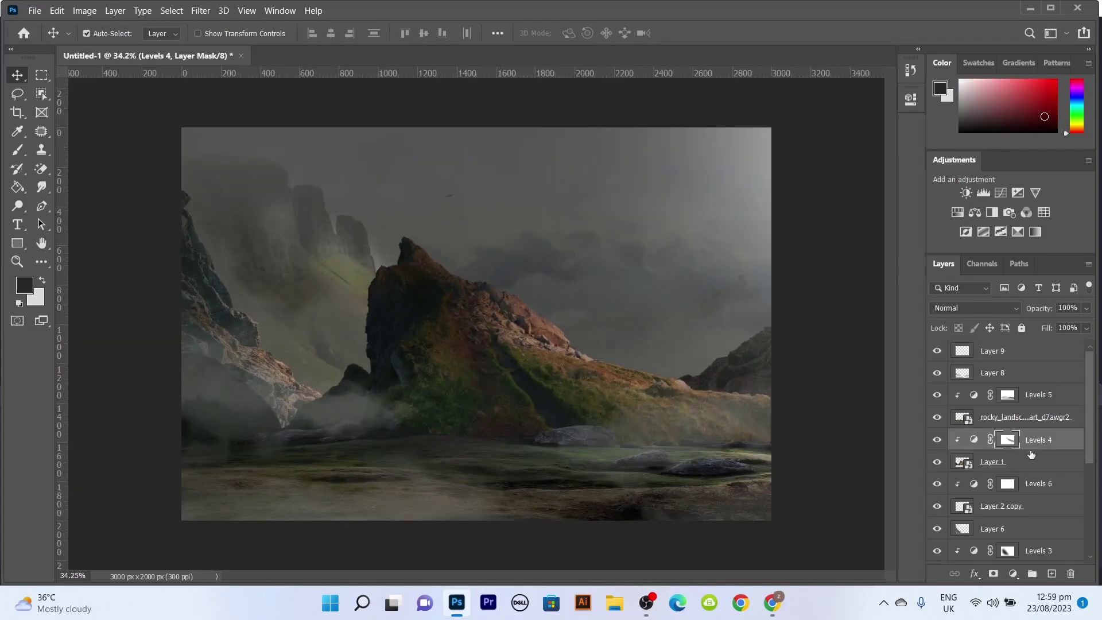
{"action": "left_click", "coordinate": [974, 213]}
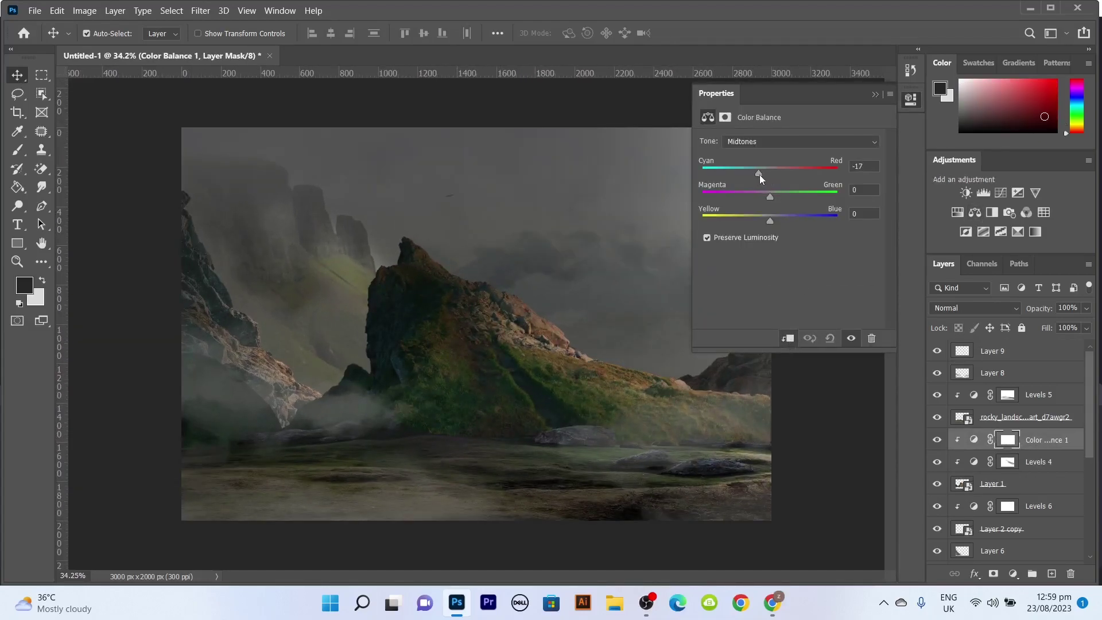
{"action": "left_click", "coordinate": [873, 94]}
{"action": "key", "text": "alt+bracketright"}
{"action": "key", "text": "alt+bracketright"}
{"action": "left_click", "coordinate": [974, 212]}
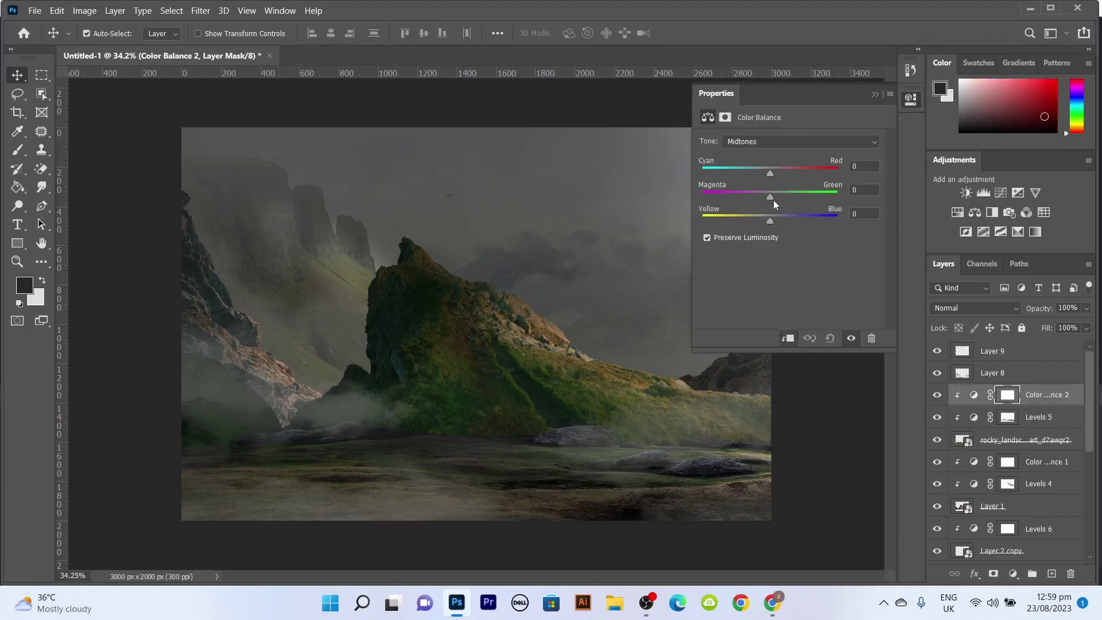
{"action": "mouse_move", "coordinate": [770, 198]}
{"action": "left_mouse_down"}
{"action": "mouse_move", "coordinate": [782, 197]}
{"action": "mouse_move", "coordinate": [778, 173]}
{"action": "left_mouse_up"}
{"action": "left_click_drag", "start_coordinate": [770, 221], "coordinate": [766, 221]}
{"action": "left_click", "coordinate": [873, 94]}
Select Layer 9 and pick the Layer 7 clouds from the canvas
{"action": "scroll", "coordinate": [406, 449], "scroll_direction": "down", "scroll_amount": 2}
{"action": "scroll", "coordinate": [352, 430], "scroll_direction": "up", "scroll_amount": 2}
{"action": "left_click", "coordinate": [1012, 355]}
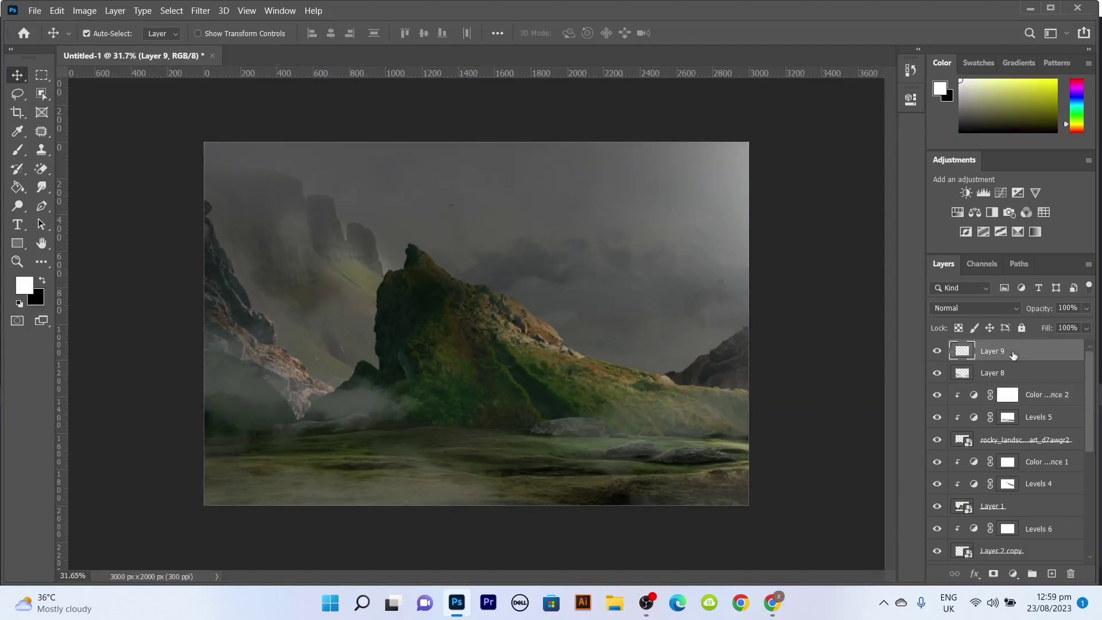
{"action": "left_click_drag", "start_coordinate": [674, 339], "coordinate": [681, 338]}
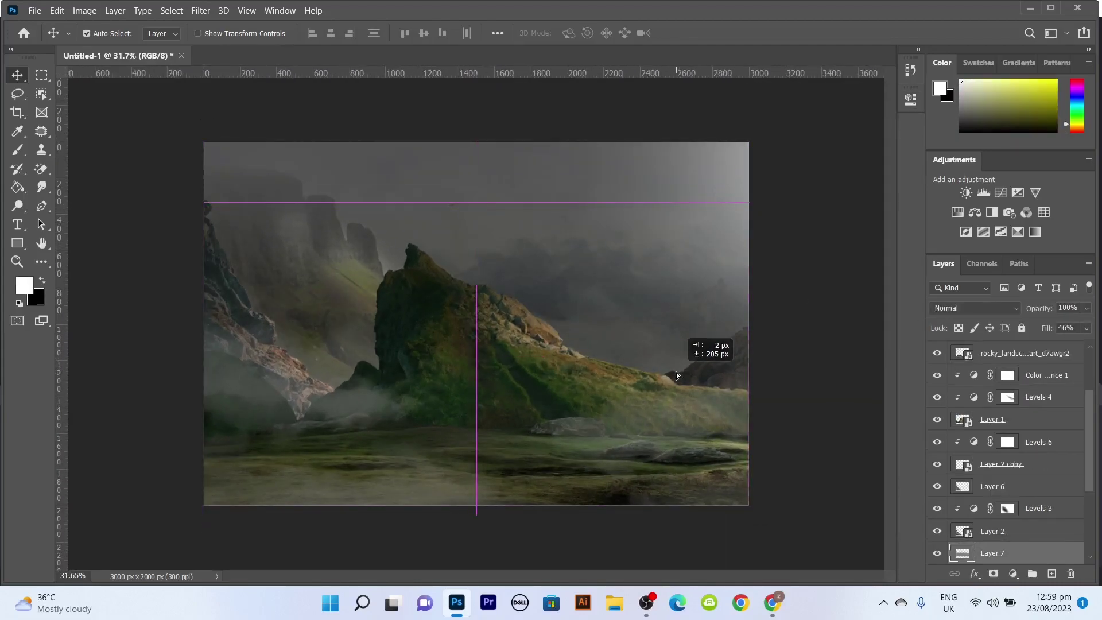
{"action": "scroll", "coordinate": [508, 298], "scroll_direction": "down", "scroll_amount": 1}
{"action": "scroll", "coordinate": [509, 301], "scroll_direction": "up", "scroll_amount": 1}
{"action": "scroll", "coordinate": [1009, 448], "scroll_direction": "up", "scroll_amount": 3}
Place the embedded dragon image fe3869f496 into the scene
{"action": "left_click", "coordinate": [35, 10]}
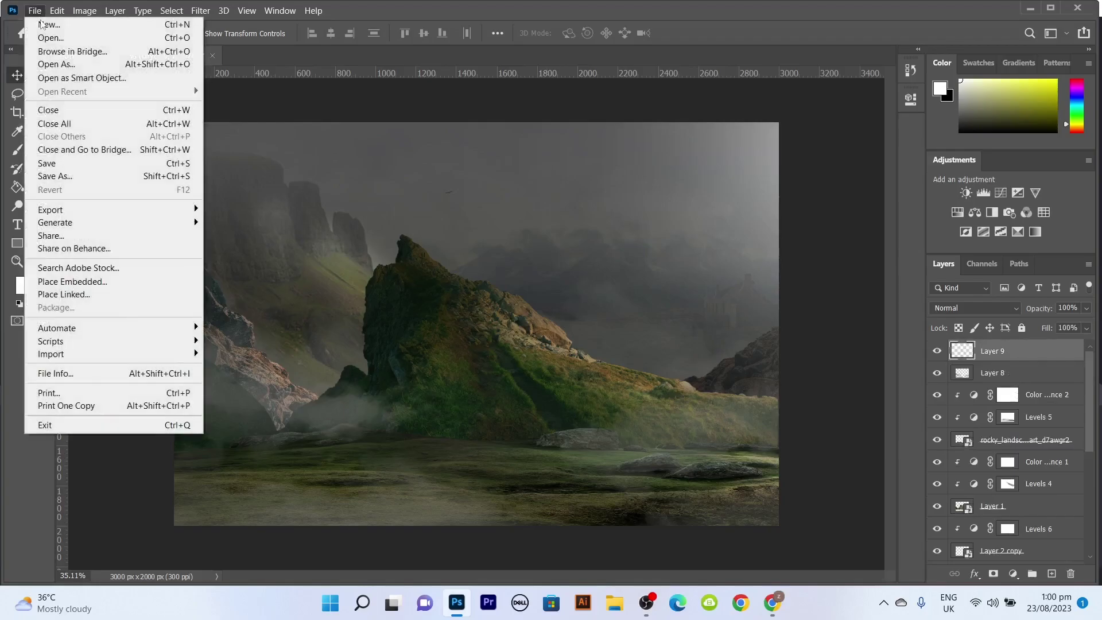
{"action": "left_click", "coordinate": [80, 275]}
{"action": "double_click", "coordinate": [975, 184]}
{"action": "key", "text": "Return"}
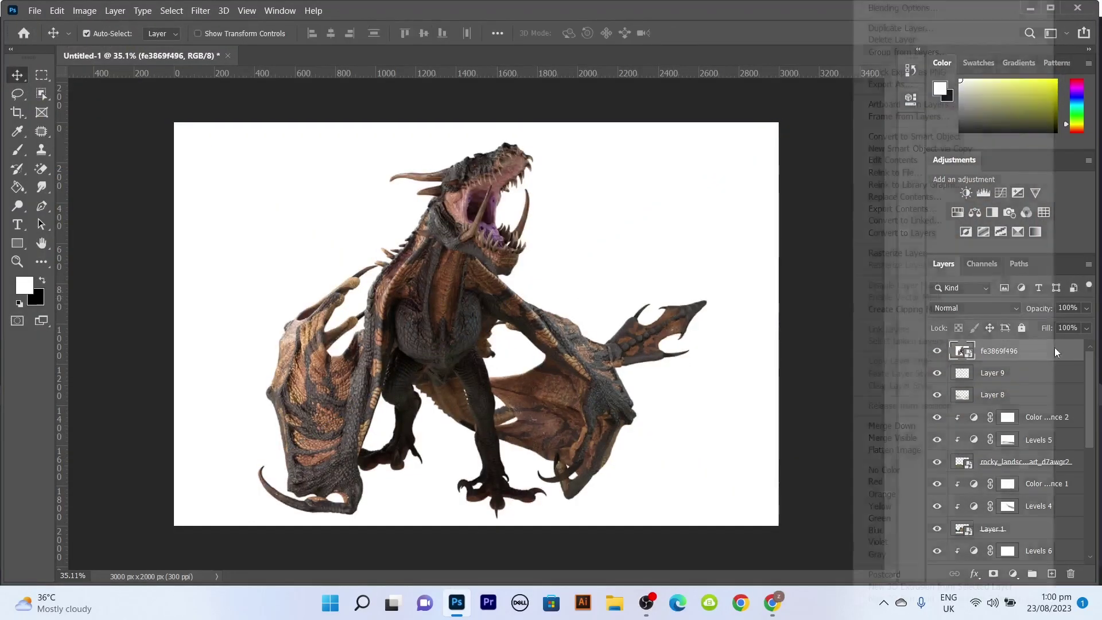
Remove the dragon's white background and load its mask as a selection
{"action": "left_click", "coordinate": [910, 100]}
{"action": "scroll", "coordinate": [804, 297], "scroll_direction": "down", "scroll_amount": 1}
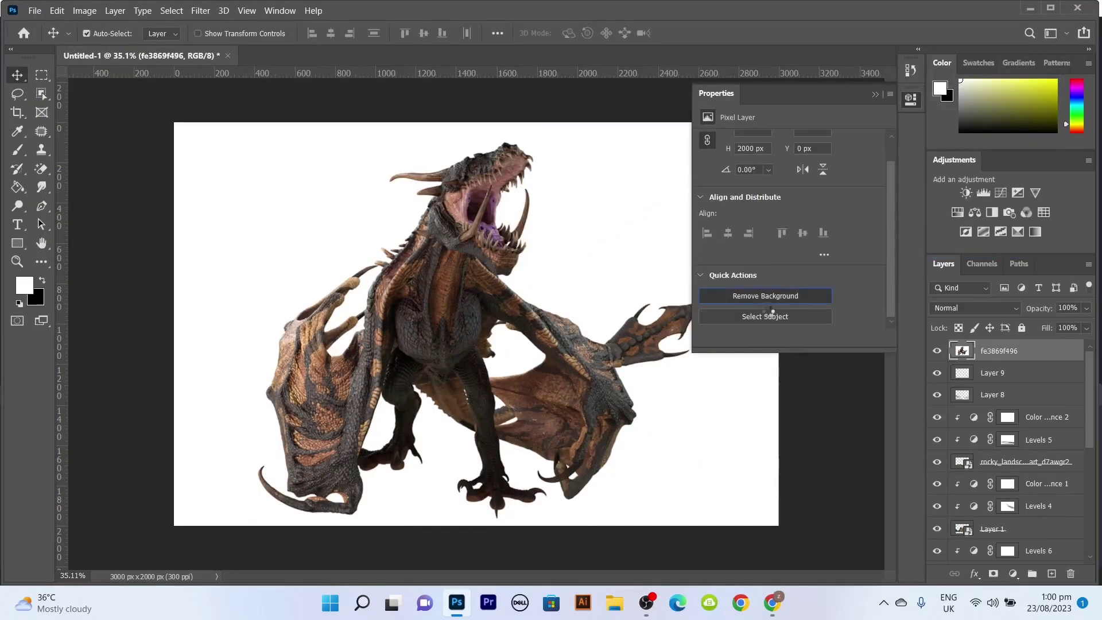
{"action": "key", "text": "e"}
{"action": "scroll", "coordinate": [385, 306], "scroll_direction": "up", "scroll_amount": 5}
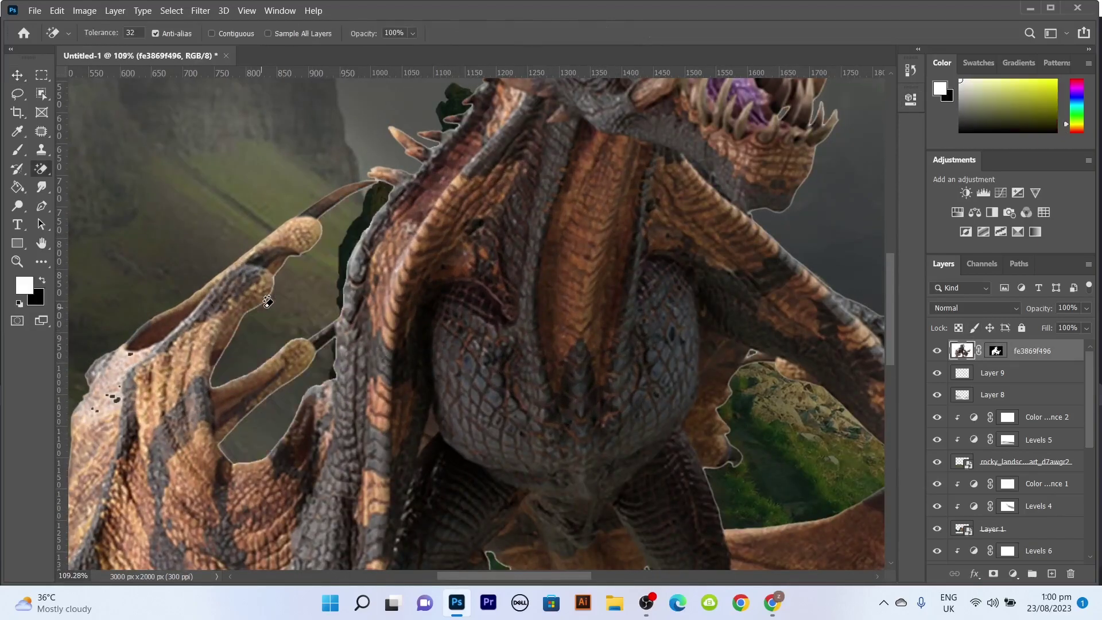
{"action": "scroll", "coordinate": [267, 302], "scroll_direction": "down", "scroll_amount": 5}
{"action": "scroll", "coordinate": [268, 301], "scroll_direction": "down", "scroll_amount": 5}
{"action": "scroll", "coordinate": [402, 379], "scroll_direction": "down", "scroll_amount": 4}
{"action": "scroll", "coordinate": [408, 383], "scroll_direction": "up", "scroll_amount": 3}
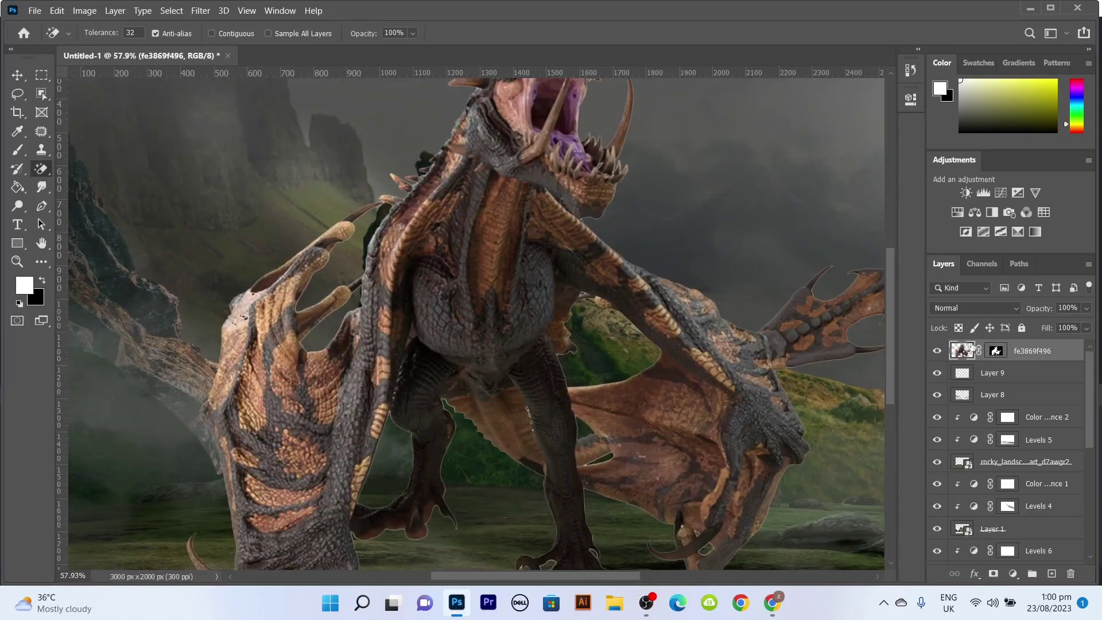
{"action": "right_click", "coordinate": [996, 351]}
{"action": "left_click", "coordinate": [1001, 411]}
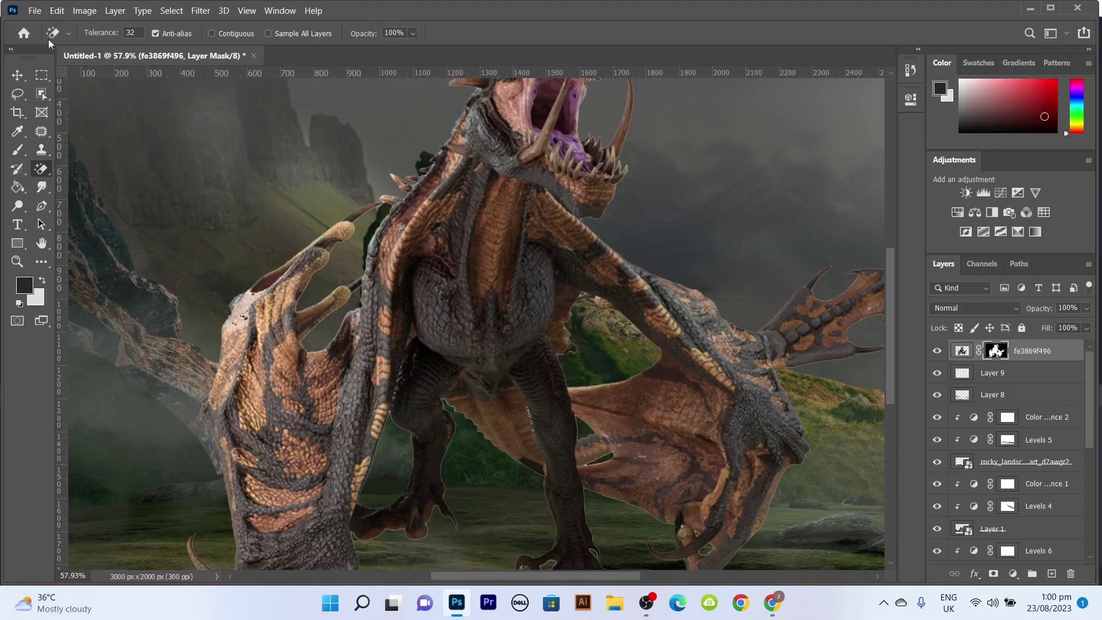
Shrink the dragon mask by 1 pixel with the Minimum filter
{"action": "key", "text": "v"}
{"action": "scroll", "coordinate": [496, 204], "scroll_direction": "down", "scroll_amount": 2}
{"action": "scroll", "coordinate": [496, 205], "scroll_direction": "up", "scroll_amount": 3}
{"action": "left_click", "coordinate": [209, 15]}
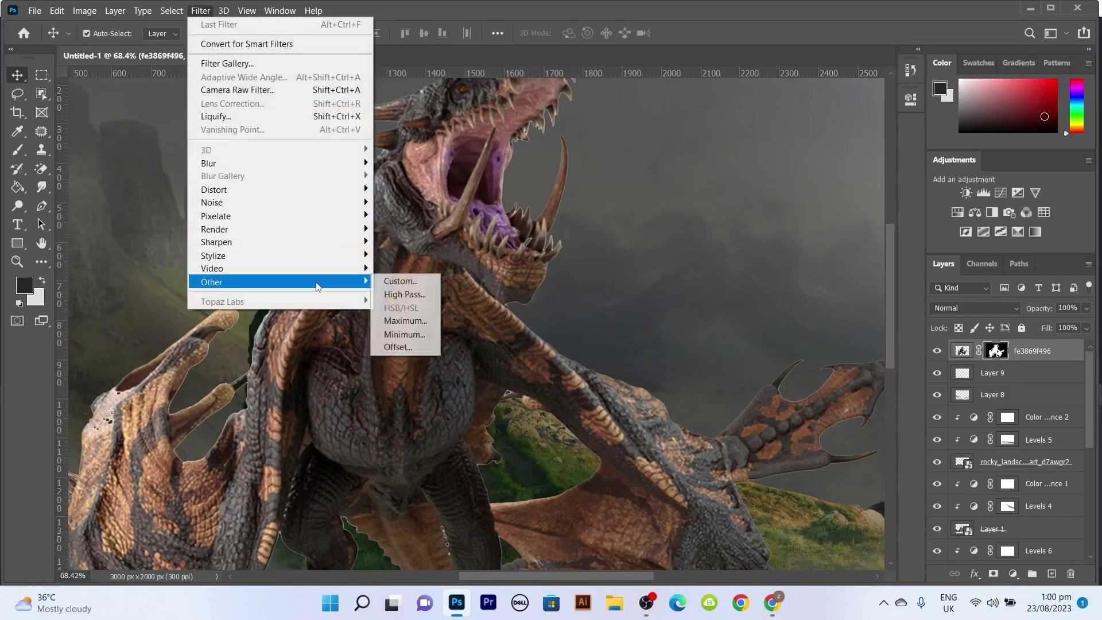
{"action": "left_click", "coordinate": [395, 329]}
{"action": "left_click_drag", "start_coordinate": [505, 20], "coordinate": [798, 78]}
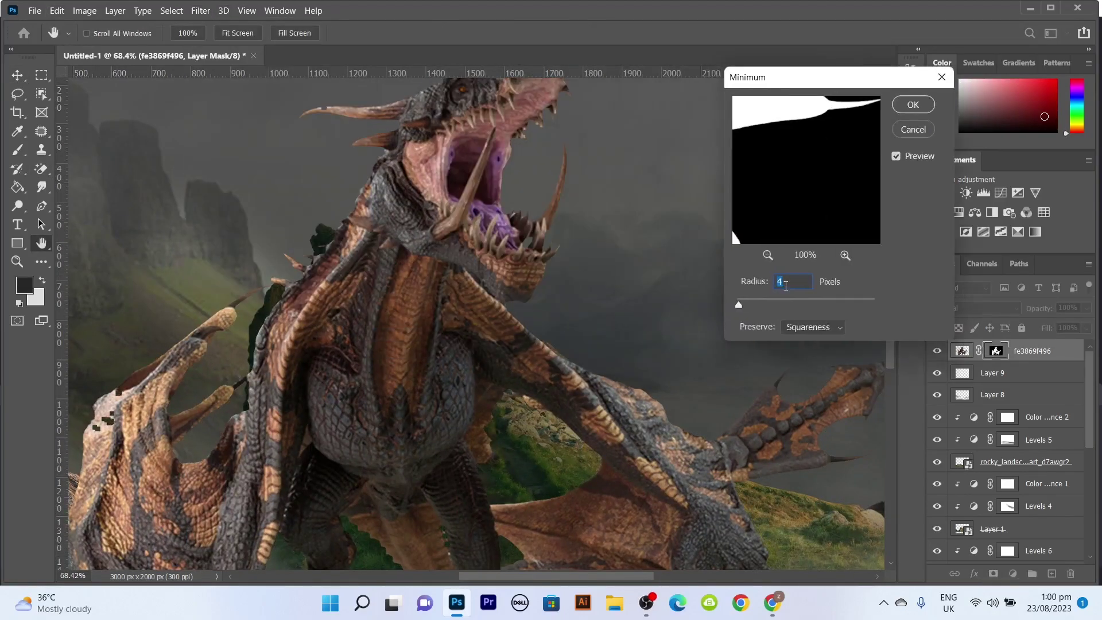
{"action": "left_click", "coordinate": [912, 105]}
Apply the dragon's layer mask and convert the layer to a smart object
{"action": "right_click", "coordinate": [995, 351]}
{"action": "left_click", "coordinate": [997, 386]}
{"action": "right_click", "coordinate": [1033, 351]}
{"action": "left_click", "coordinate": [881, 179]}
Scale the dragon to about half size, shift it right of centre, and move it below Layer 1
{"action": "key", "text": "ctrl+t"}
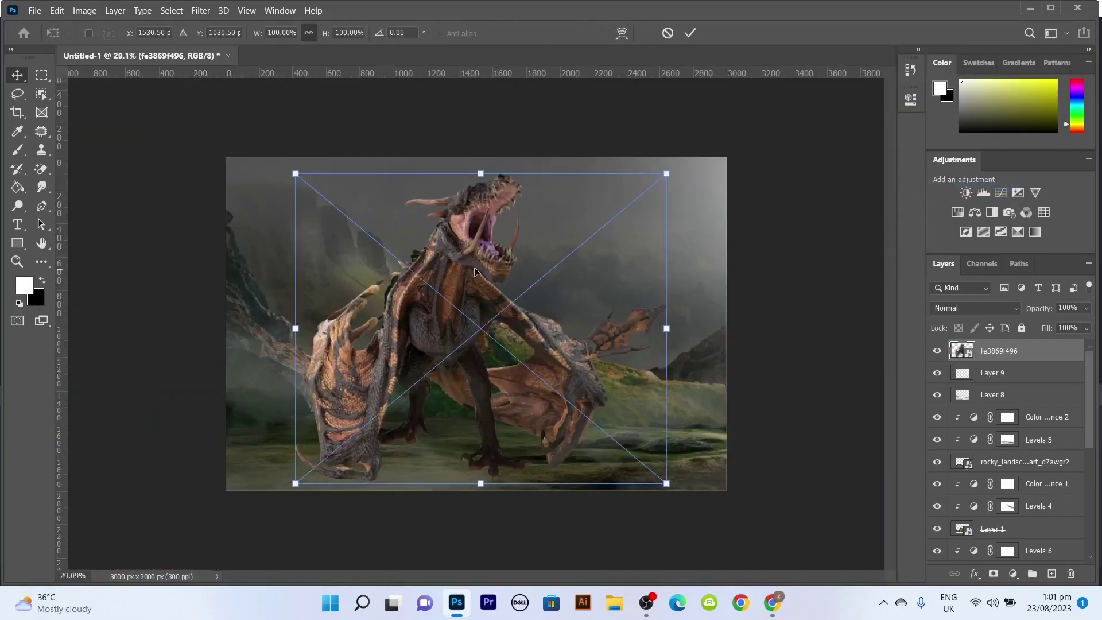
{"action": "left_click_drag", "start_coordinate": [666, 173], "coordinate": [553, 252]}
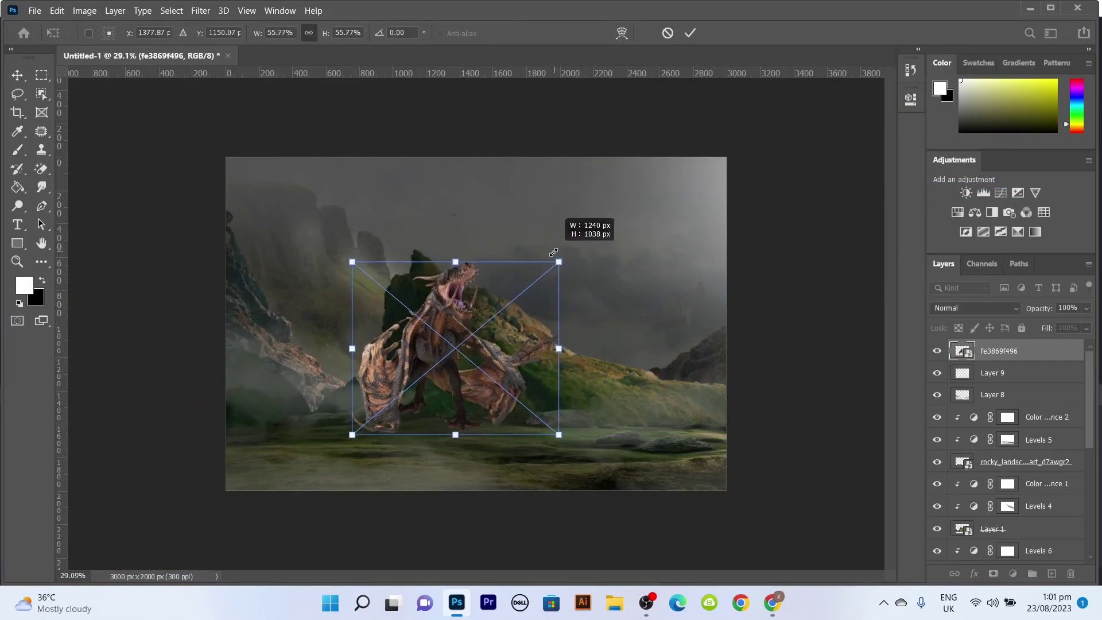
{"action": "left_click_drag", "start_coordinate": [493, 317], "coordinate": [550, 317]}
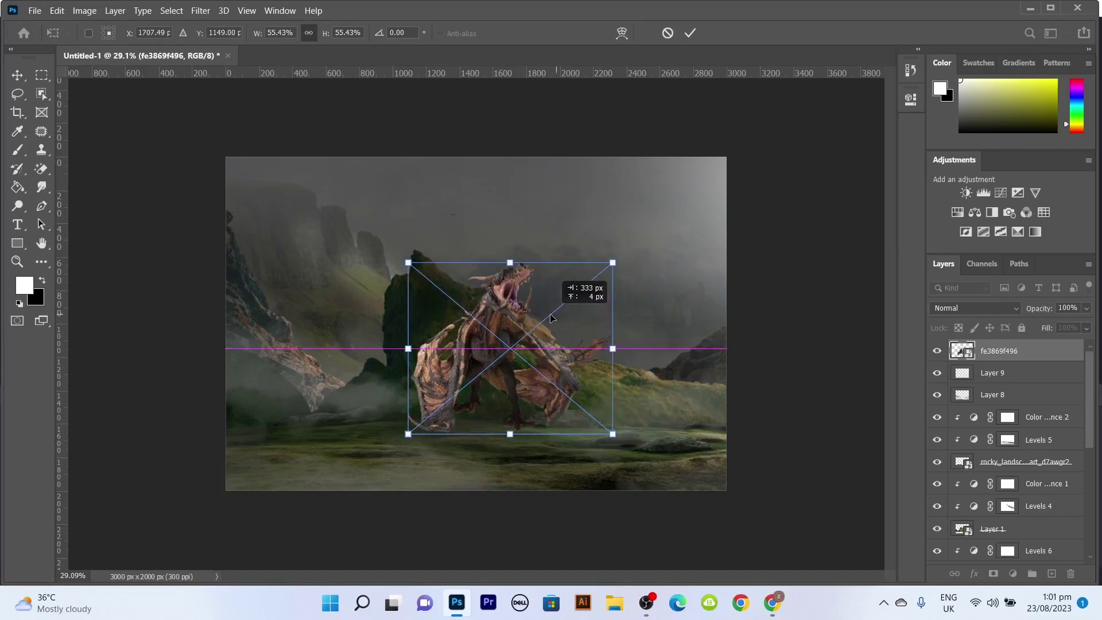
{"action": "left_click_drag", "start_coordinate": [612, 262], "coordinate": [697, 172]}
{"action": "key", "text": "Return"}
{"action": "mouse_move", "coordinate": [998, 350]}
{"action": "left_mouse_down"}
{"action": "mouse_move", "coordinate": [1017, 442]}
{"action": "mouse_move", "coordinate": [1017, 539]}
{"action": "left_mouse_up"}
{"action": "scroll", "coordinate": [573, 230], "scroll_direction": "up", "scroll_amount": 5}
Nudge the dragon into place behind the rock
{"action": "left_click_drag", "start_coordinate": [451, 220], "coordinate": [490, 226]}
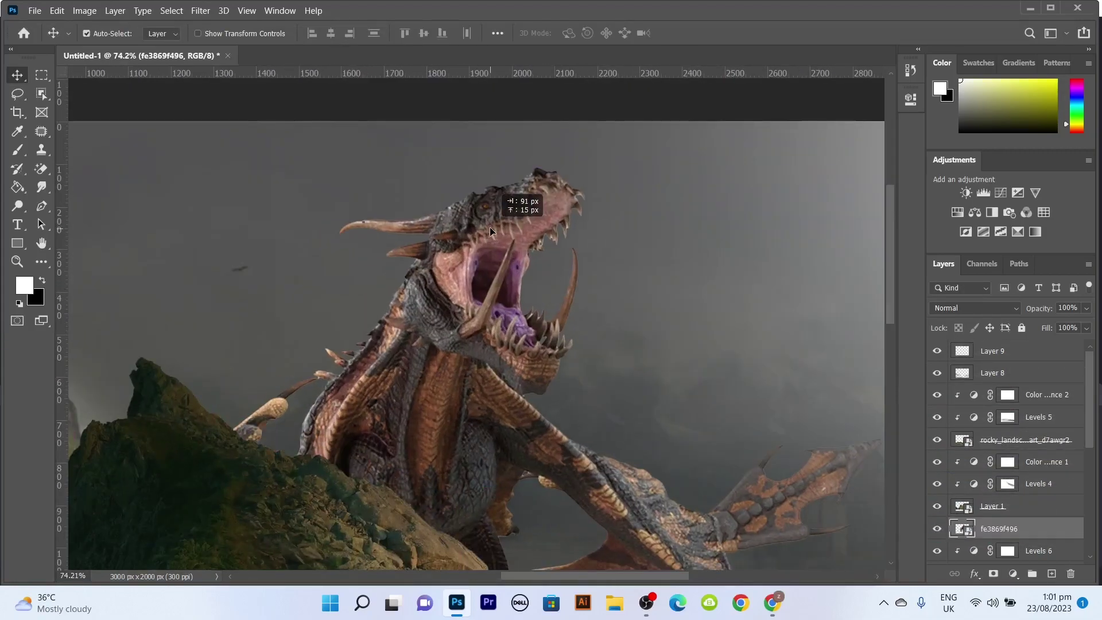
{"action": "scroll", "coordinate": [477, 225], "scroll_direction": "down", "scroll_amount": 5}
{"action": "scroll", "coordinate": [486, 263], "scroll_direction": "up", "scroll_amount": 5}
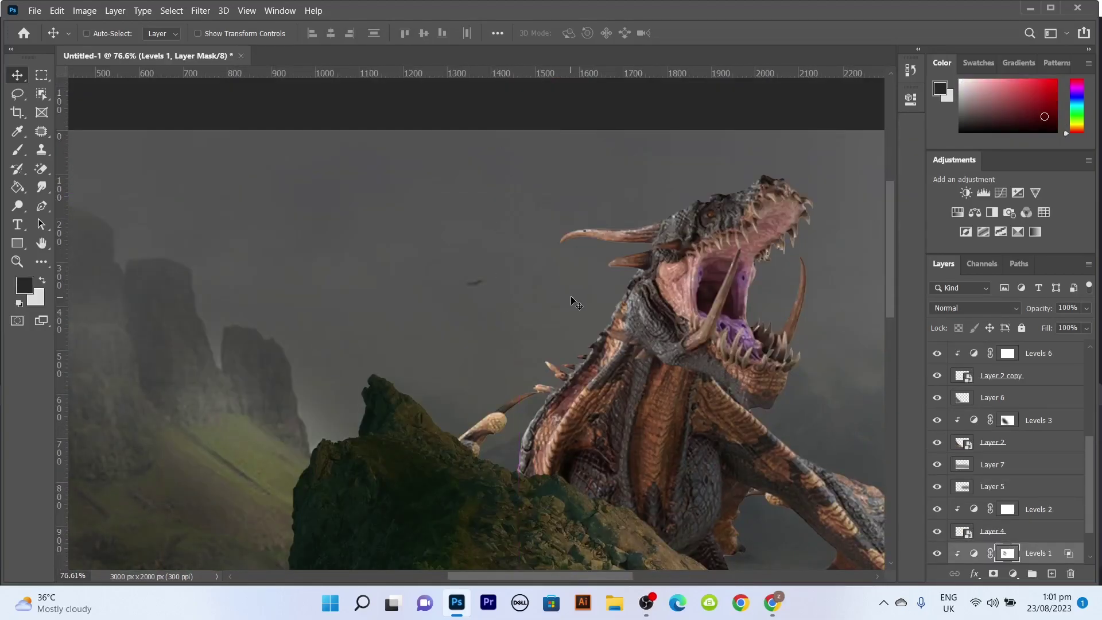
Select the small bird in the background painting's sky for patching
{"action": "left_click", "coordinate": [1047, 508]}
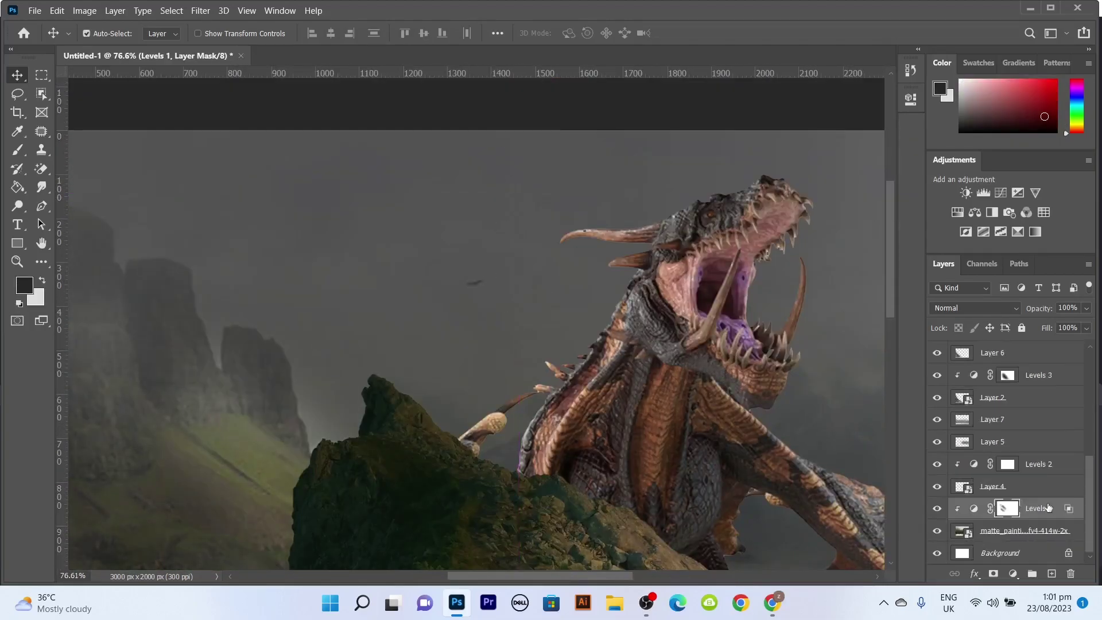
{"action": "right_click", "coordinate": [941, 533]}
{"action": "left_click", "coordinate": [565, 353]}
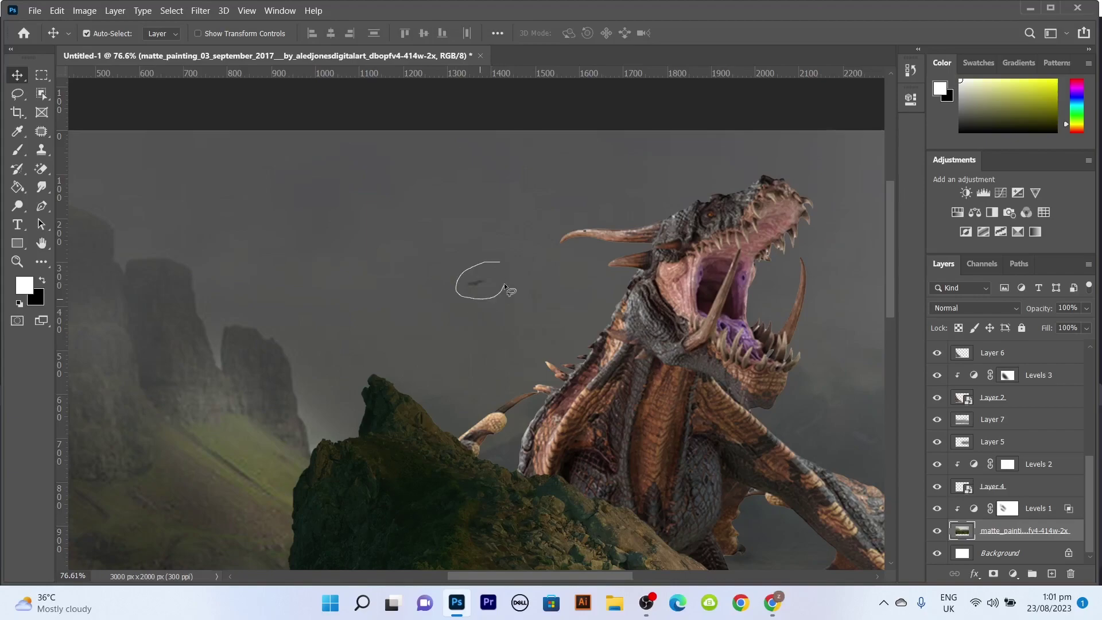
{"action": "left_click_drag", "start_coordinate": [504, 286], "coordinate": [498, 263]}
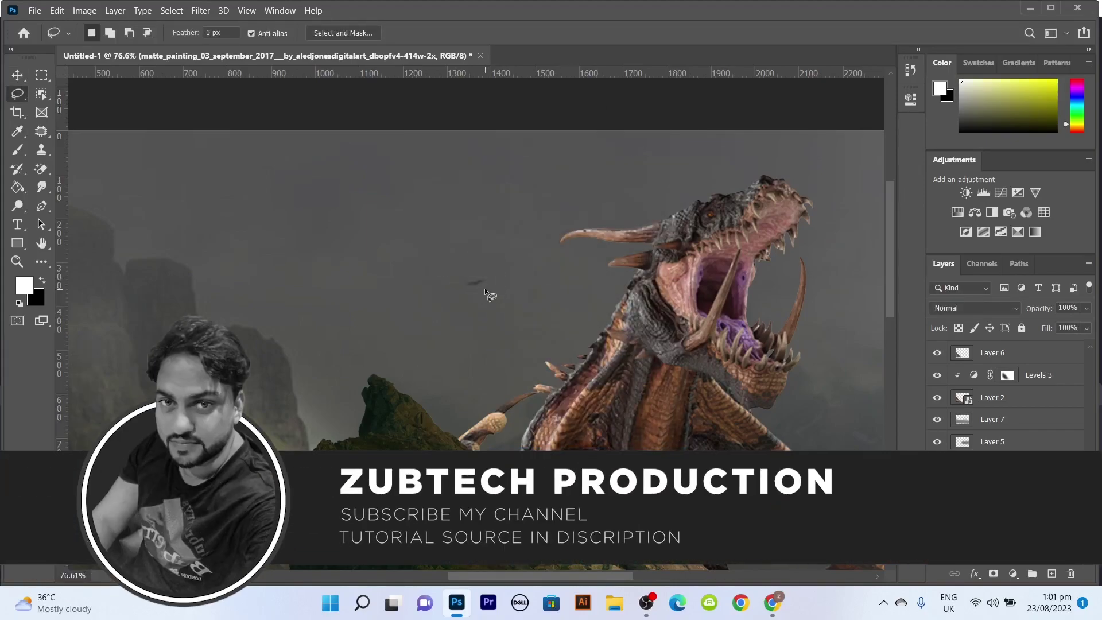
{"action": "key", "text": "b"}
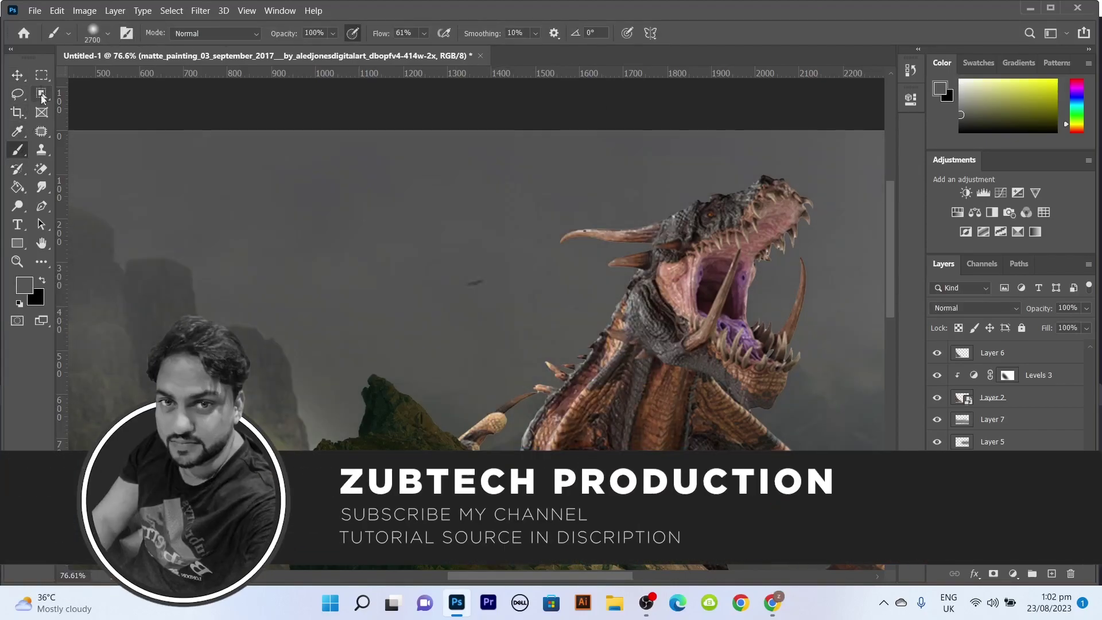
{"action": "left_click", "coordinate": [41, 131]}
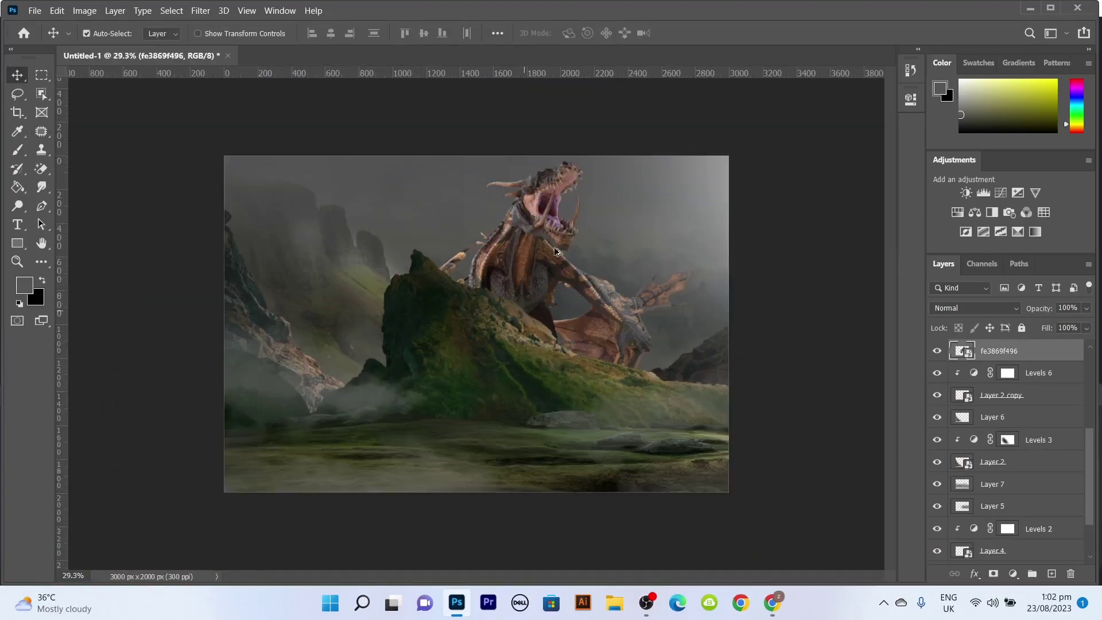
Add a dragon Exposure adjustment at -2.89 and a Color Balance with midtones Cyan–Red -23
{"action": "left_click", "coordinate": [1000, 192]}
{"action": "mouse_move", "coordinate": [789, 171]}
{"action": "left_mouse_down"}
{"action": "mouse_move", "coordinate": [752, 177]}
{"action": "mouse_move", "coordinate": [764, 172]}
{"action": "left_mouse_up"}
{"action": "left_click", "coordinate": [976, 213]}
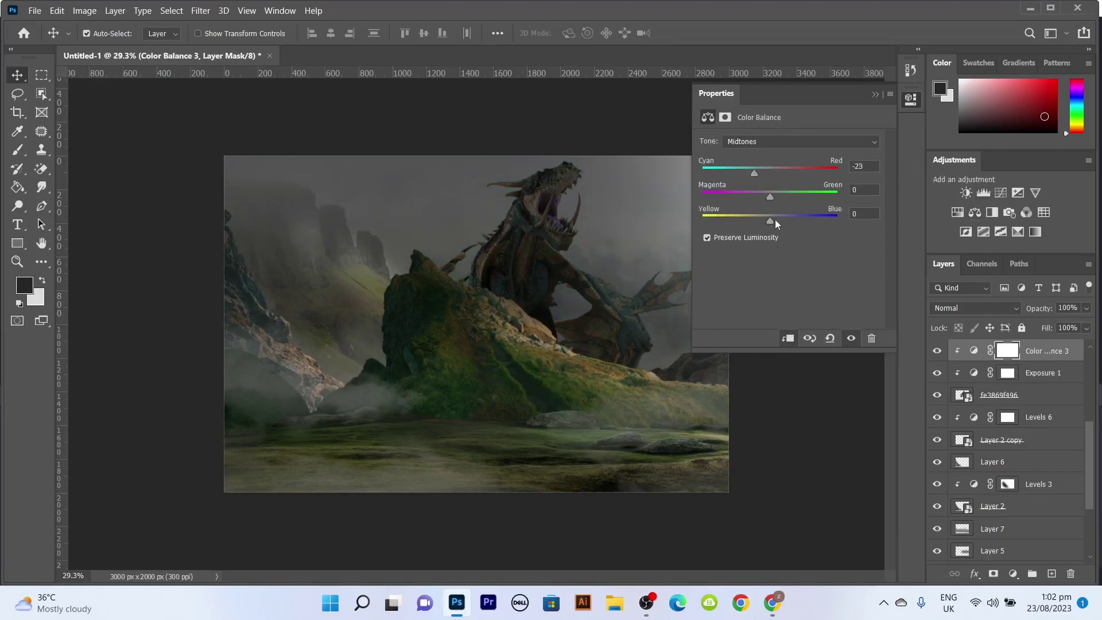
{"action": "left_click_drag", "start_coordinate": [775, 220], "coordinate": [770, 218]}
{"action": "left_click", "coordinate": [874, 95]}
{"action": "scroll", "coordinate": [468, 362], "scroll_direction": "up", "scroll_amount": 5}
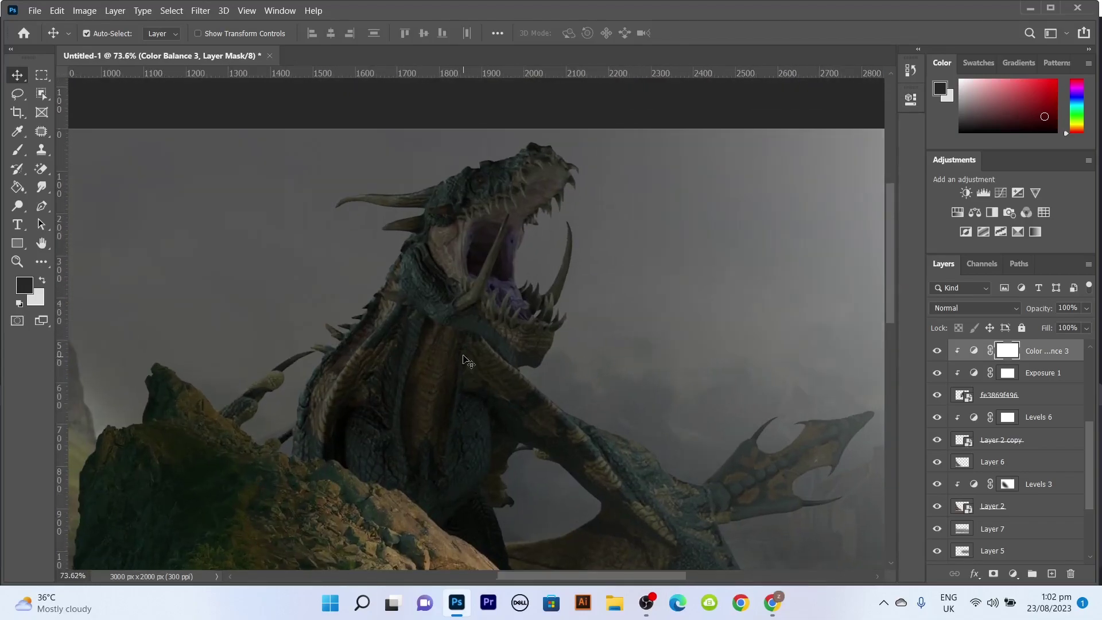
Paint on the Exposure 1 mask with a small brush to brighten the long tooth and mouth interior
{"action": "left_click", "coordinate": [1007, 373]}
{"action": "key", "text": "b"}
{"action": "scroll", "coordinate": [560, 225], "scroll_direction": "up", "scroll_amount": 3}
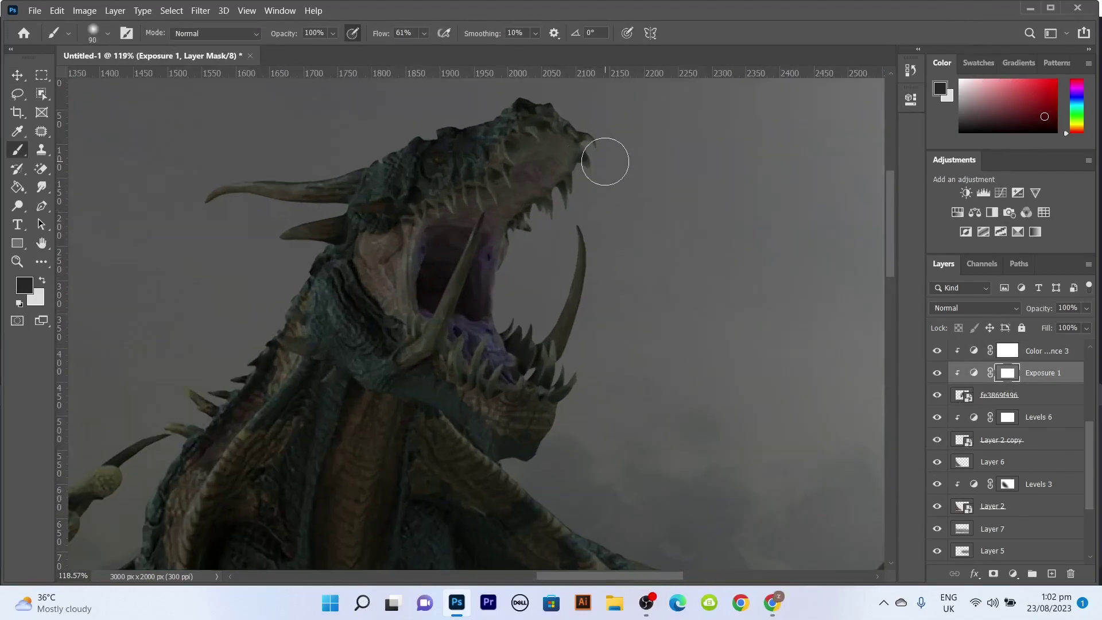
{"action": "scroll", "coordinate": [550, 227], "scroll_direction": "up", "scroll_amount": 5}
{"action": "key", "text": "bracketleft"}
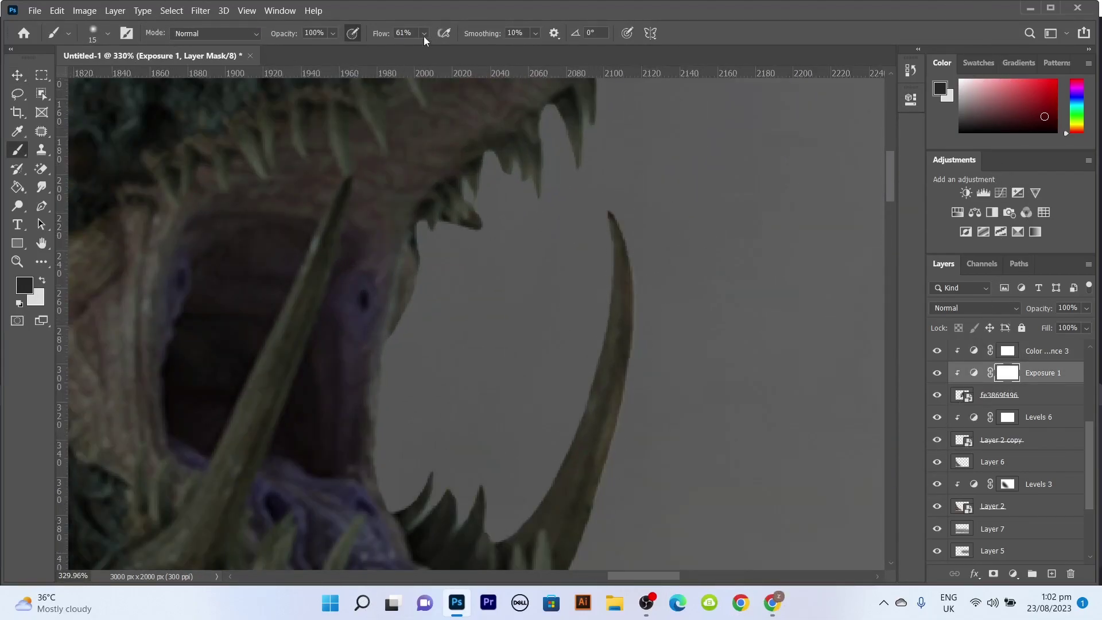
{"action": "left_click_drag", "start_coordinate": [558, 127], "coordinate": [565, 435]}
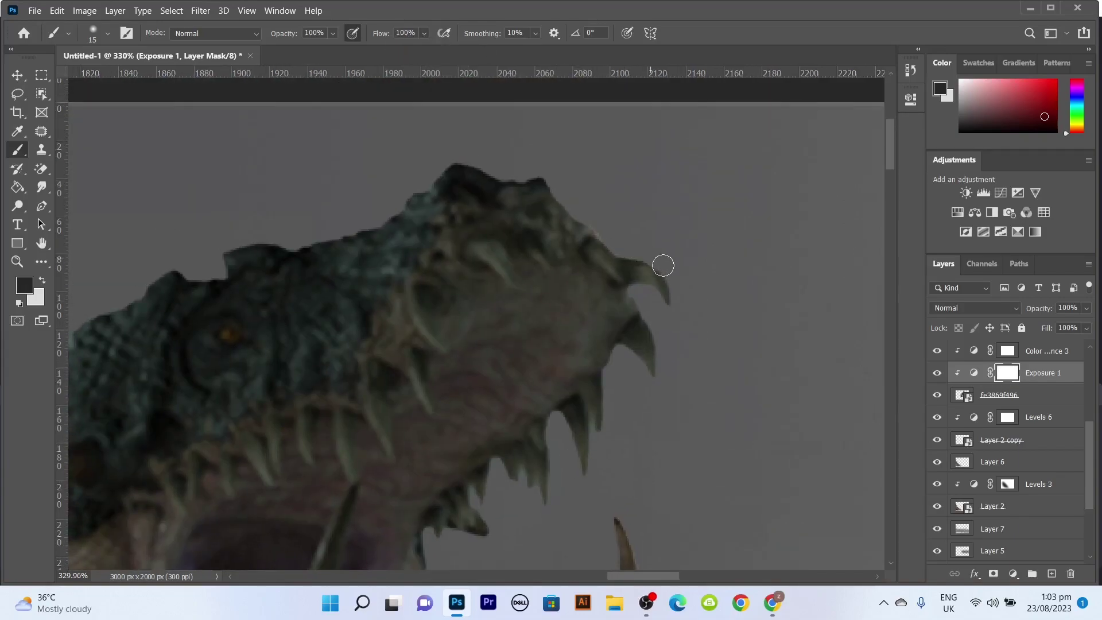
{"action": "scroll", "coordinate": [520, 260], "scroll_direction": "down", "scroll_amount": 5}
{"action": "scroll", "coordinate": [561, 362], "scroll_direction": "up", "scroll_amount": 2}
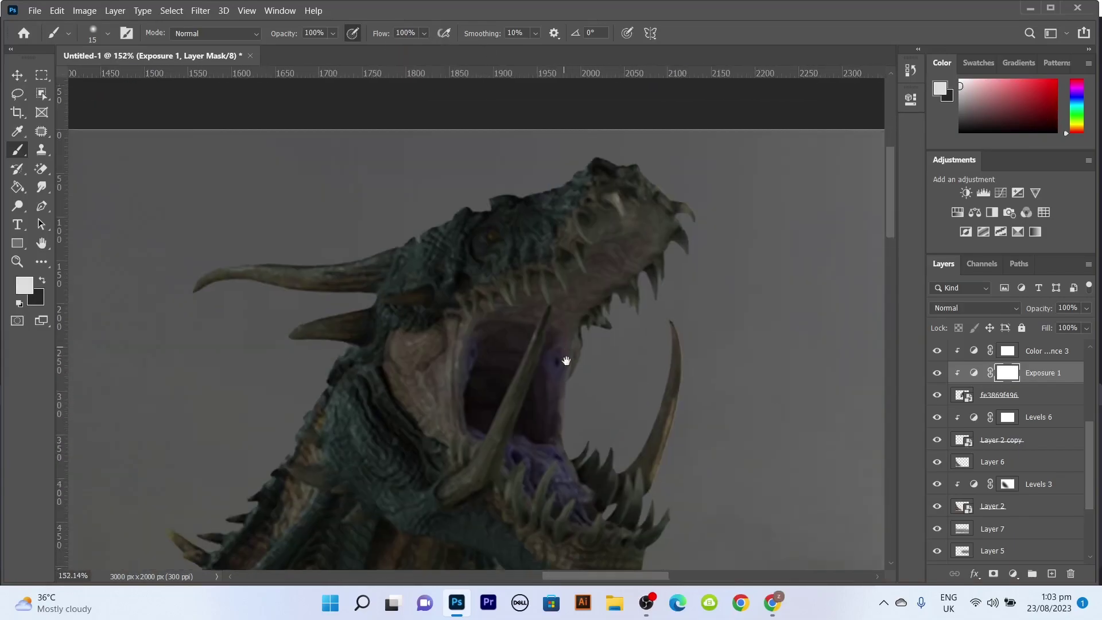
{"action": "scroll", "coordinate": [549, 327], "scroll_direction": "up", "scroll_amount": 2}
{"action": "left_click_drag", "start_coordinate": [493, 455], "coordinate": [560, 330]}
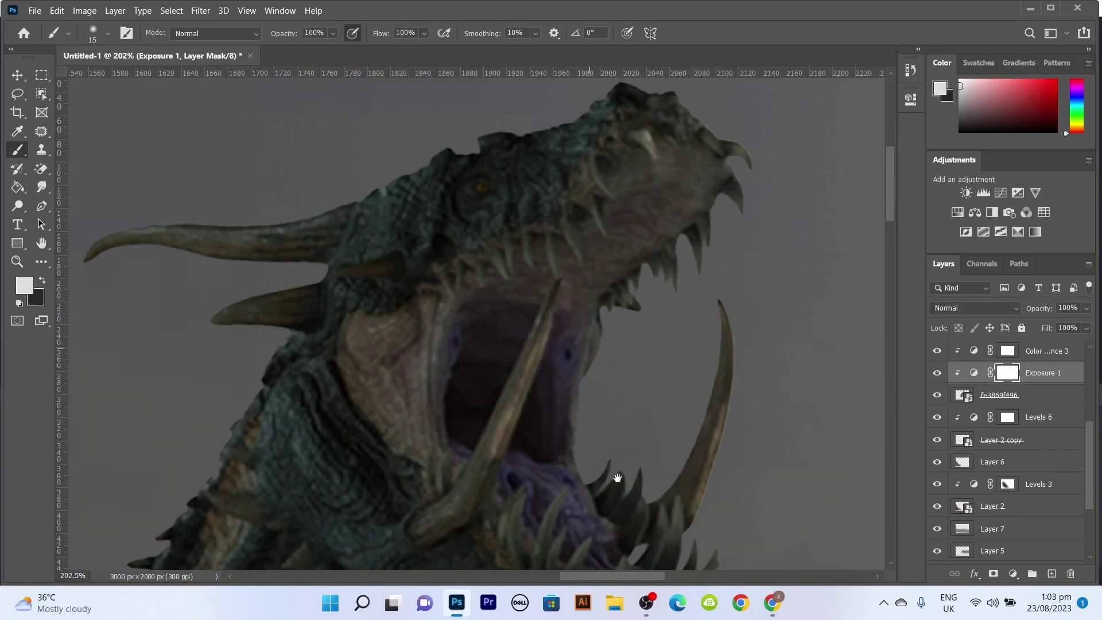
{"action": "key", "text": "x"}
{"action": "mouse_move", "coordinate": [617, 477]}
{"action": "left_mouse_down"}
{"action": "mouse_move", "coordinate": [504, 241]}
{"action": "mouse_move", "coordinate": [536, 172]}
{"action": "mouse_move", "coordinate": [555, 255]}
{"action": "left_mouse_up"}
With a larger brush, restore light on the dragon's throat, inner mouth and upper jaw
{"action": "key", "text": "bracketright"}
{"action": "key", "text": "bracketright"}
{"action": "key", "text": "bracketright"}
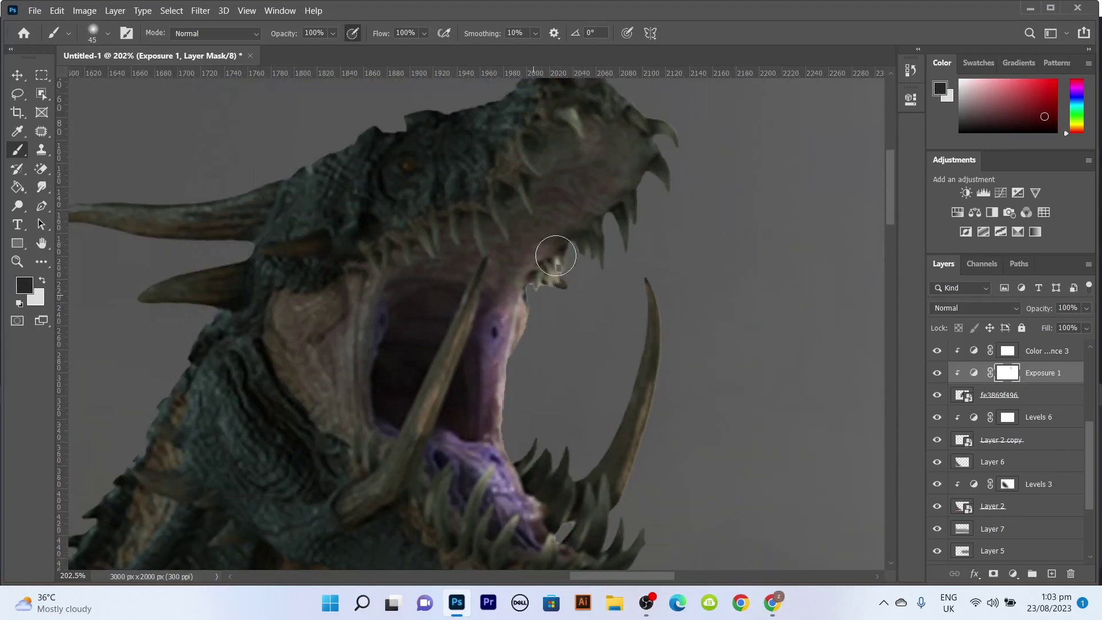
{"action": "scroll", "coordinate": [595, 315], "scroll_direction": "down", "scroll_amount": 2}
{"action": "scroll", "coordinate": [631, 201], "scroll_direction": "down", "scroll_amount": 2}
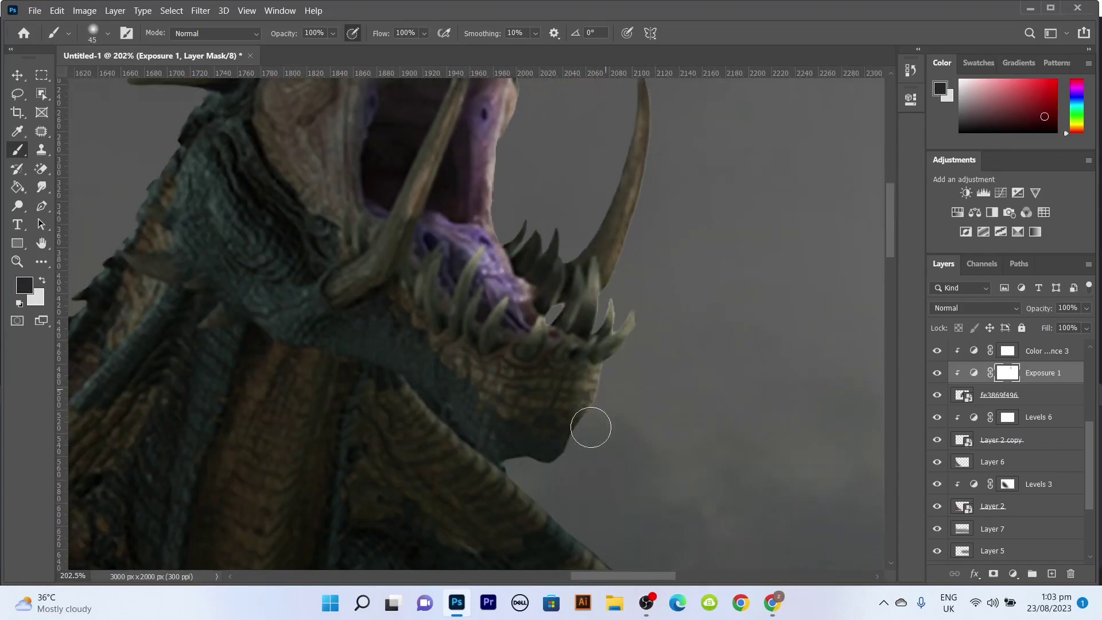
{"action": "scroll", "coordinate": [590, 427], "scroll_direction": "down", "scroll_amount": 2}
{"action": "scroll", "coordinate": [524, 336], "scroll_direction": "right", "scroll_amount": 3}
{"action": "scroll", "coordinate": [721, 423], "scroll_direction": "right", "scroll_amount": 2}
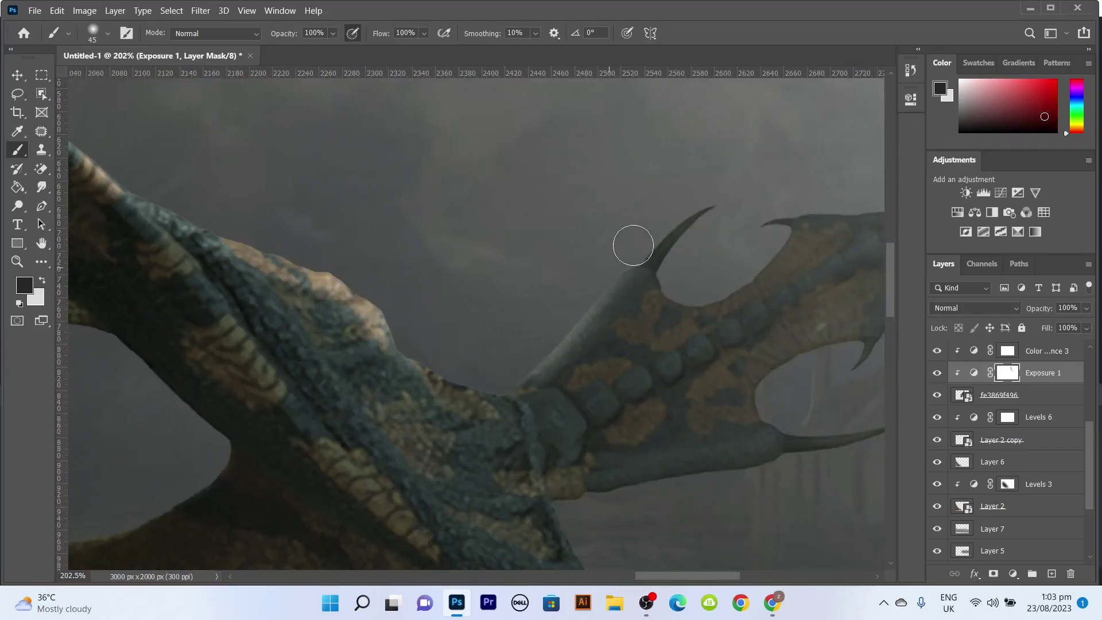
{"action": "scroll", "coordinate": [586, 194], "scroll_direction": "right", "scroll_amount": 2}
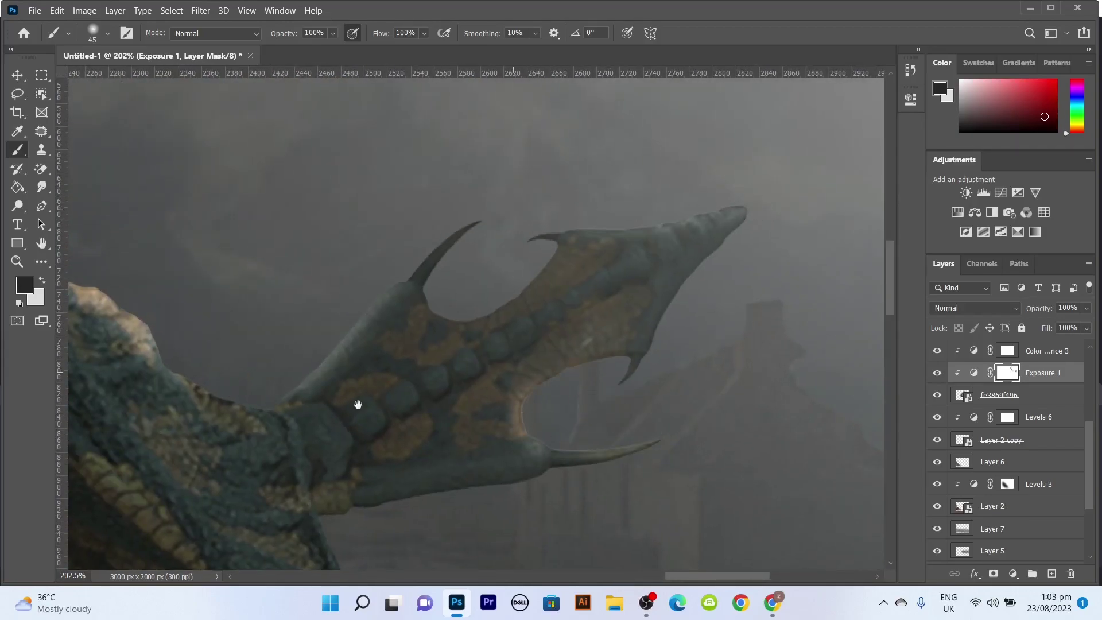
{"action": "left_click_drag", "start_coordinate": [357, 405], "coordinate": [732, 359]}
{"action": "mouse_move", "coordinate": [762, 519]}
{"action": "left_mouse_down"}
{"action": "mouse_move", "coordinate": [393, 295]}
{"action": "mouse_move", "coordinate": [423, 315]}
{"action": "mouse_move", "coordinate": [630, 171]}
{"action": "left_mouse_up"}
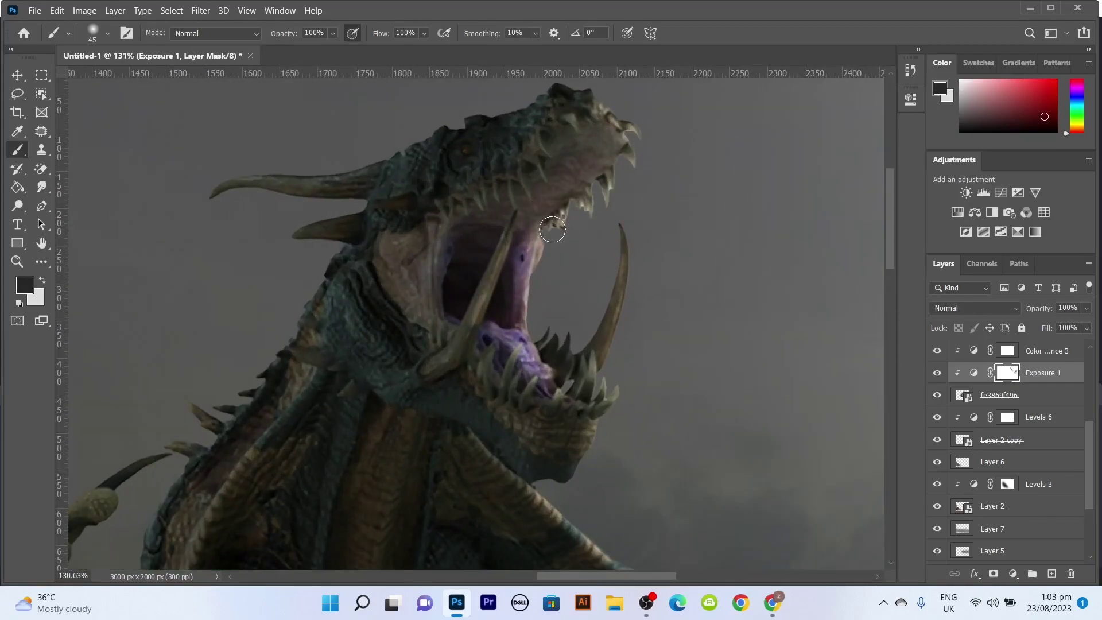
{"action": "key", "text": "x"}
{"action": "left_click_drag", "start_coordinate": [438, 231], "coordinate": [417, 222]}
{"action": "left_click_drag", "start_coordinate": [446, 274], "coordinate": [523, 138]}
Restore highlights along the dragon's lower jaw, neck and wing edges on the mask
{"action": "key", "text": "x"}
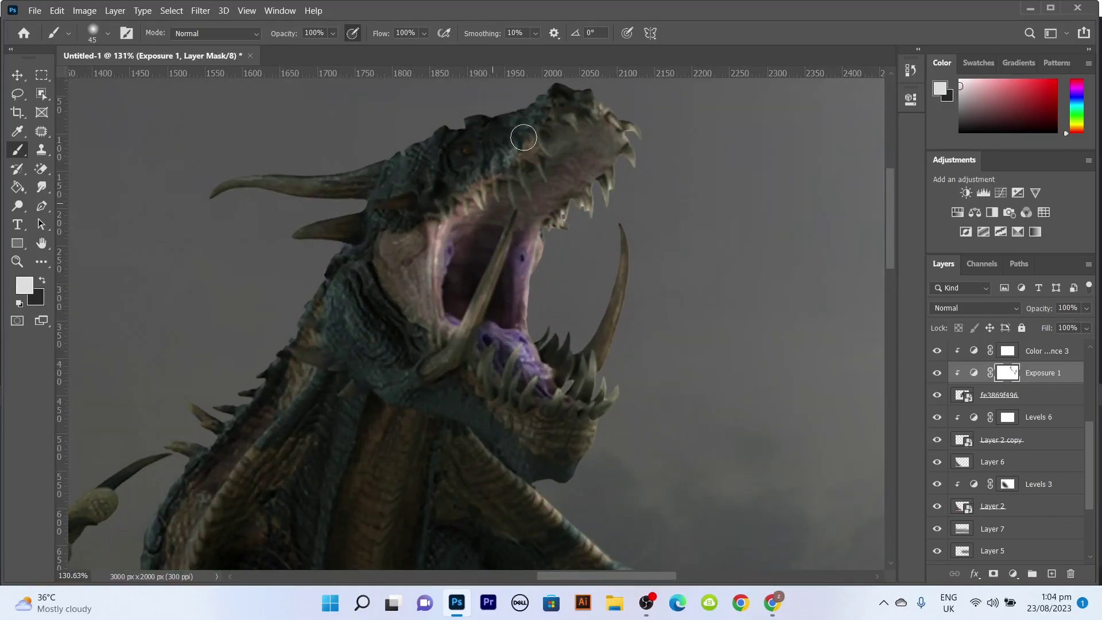
{"action": "left_click_drag", "start_coordinate": [472, 334], "coordinate": [523, 243]}
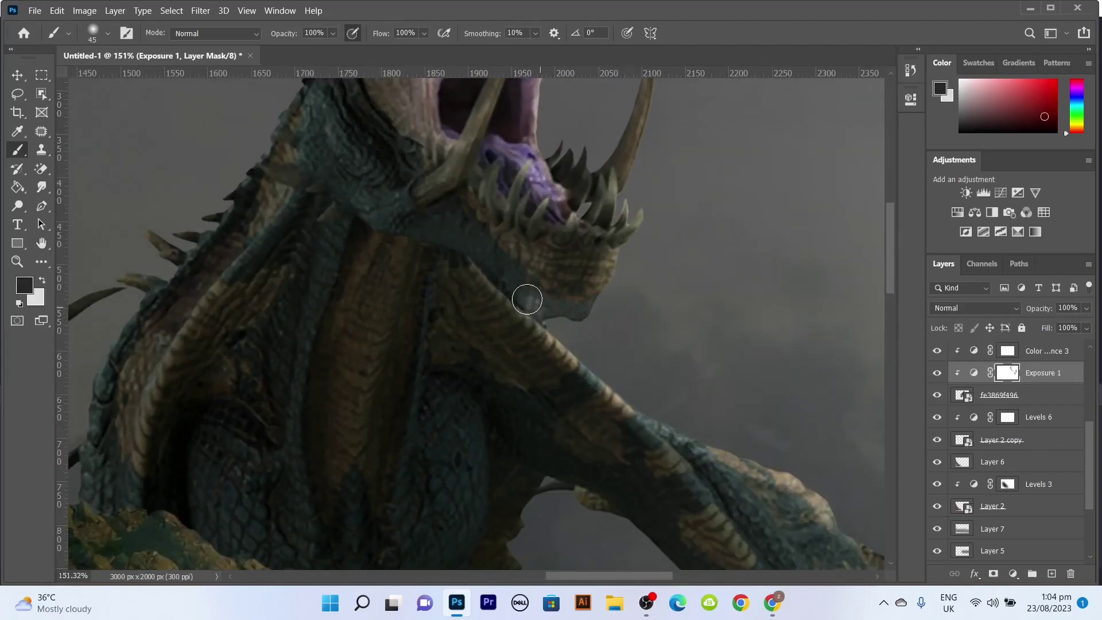
{"action": "left_click_drag", "start_coordinate": [497, 342], "coordinate": [505, 364]}
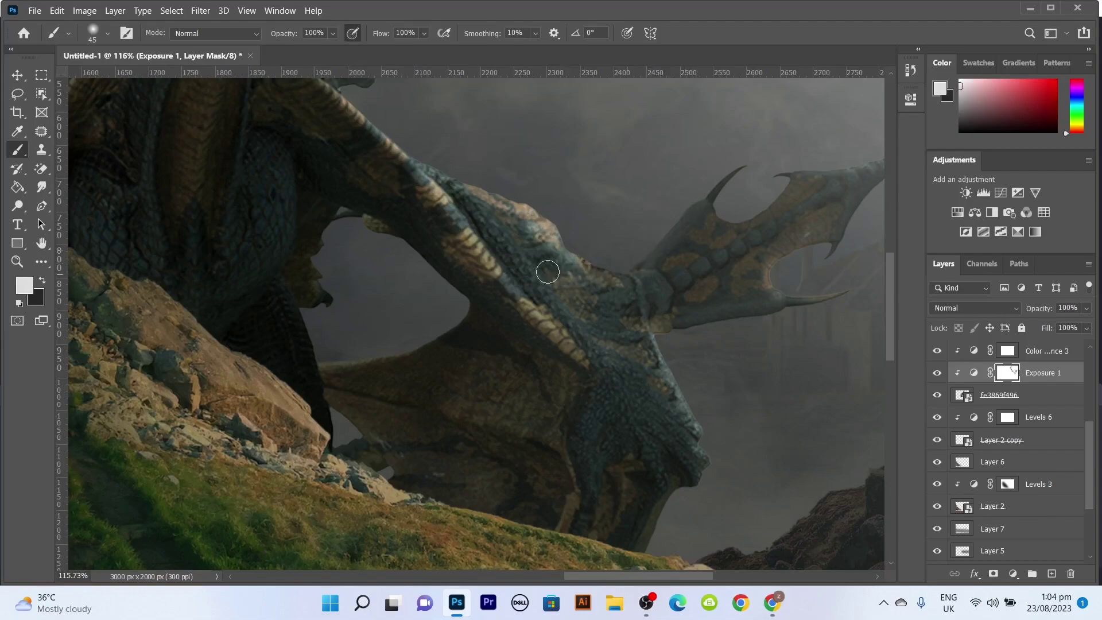
{"action": "key", "text": "x"}
{"action": "left_click_drag", "start_coordinate": [580, 344], "coordinate": [690, 418]}
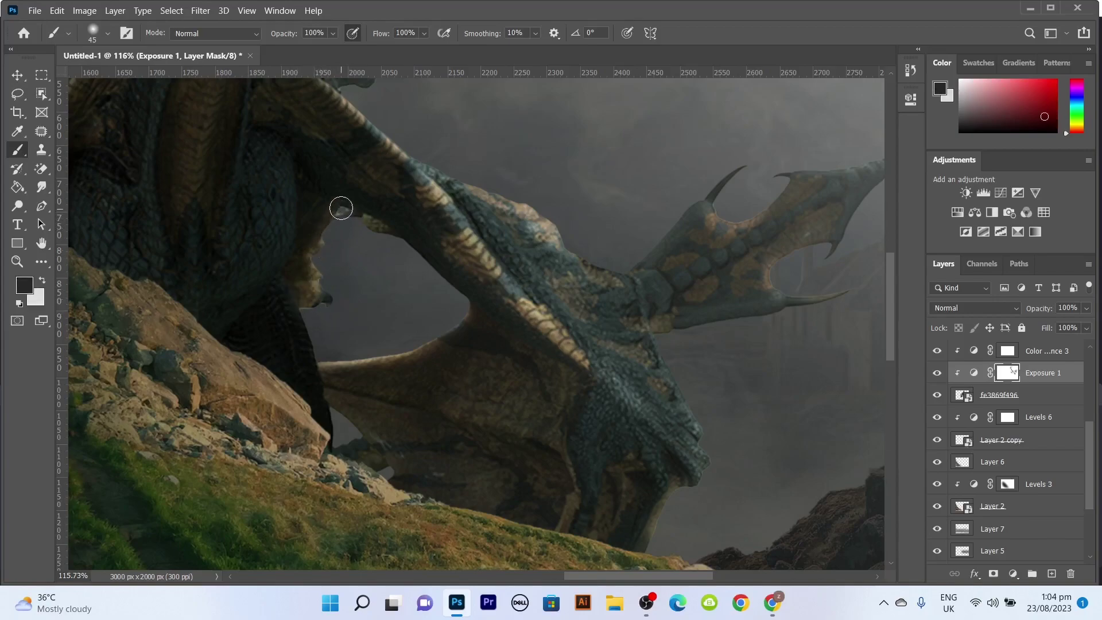
{"action": "scroll", "coordinate": [303, 293], "scroll_direction": "down", "scroll_amount": 5}
Add Layer 10, paint fog with a 2800 px cloud brush, and lower its fill
{"action": "scroll", "coordinate": [401, 287], "scroll_direction": "up", "scroll_amount": 2}
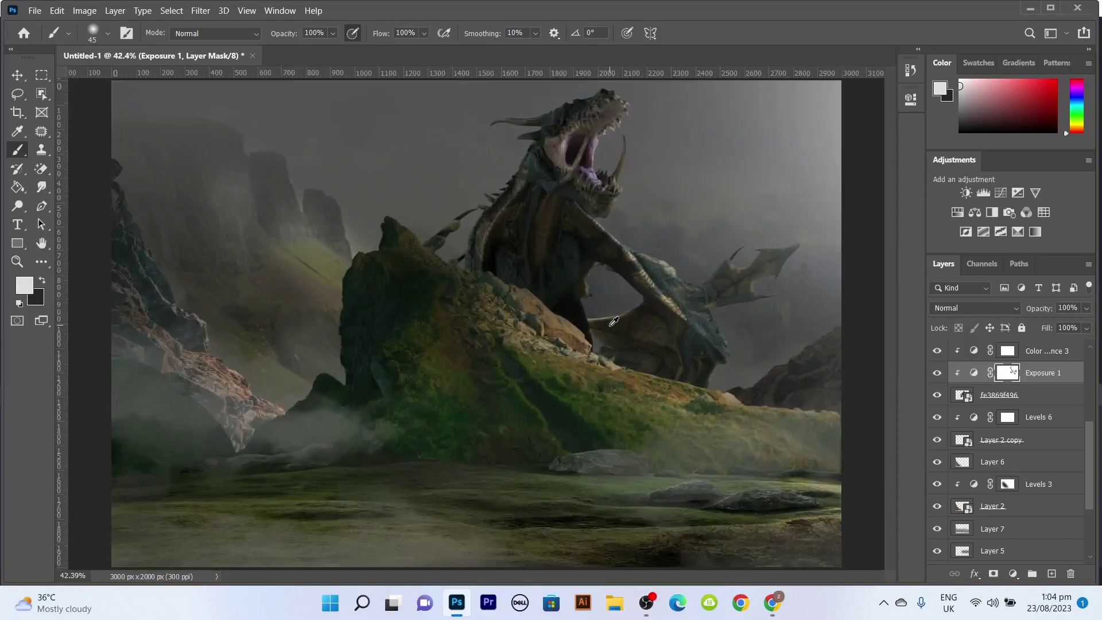
{"action": "left_click", "coordinate": [1051, 573]}
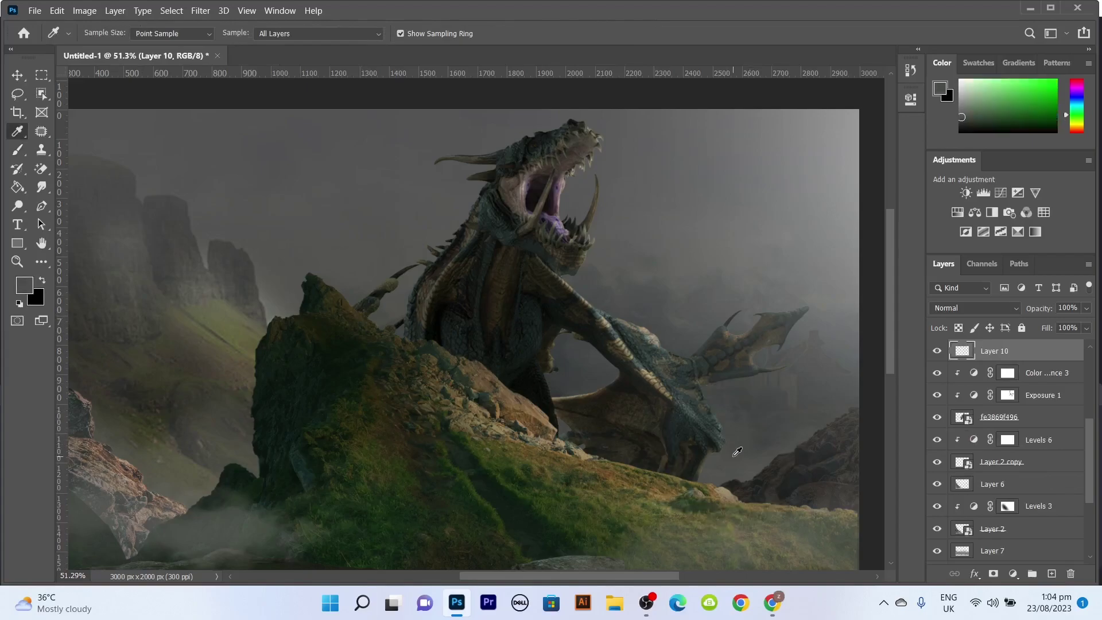
{"action": "left_click", "coordinate": [107, 32]}
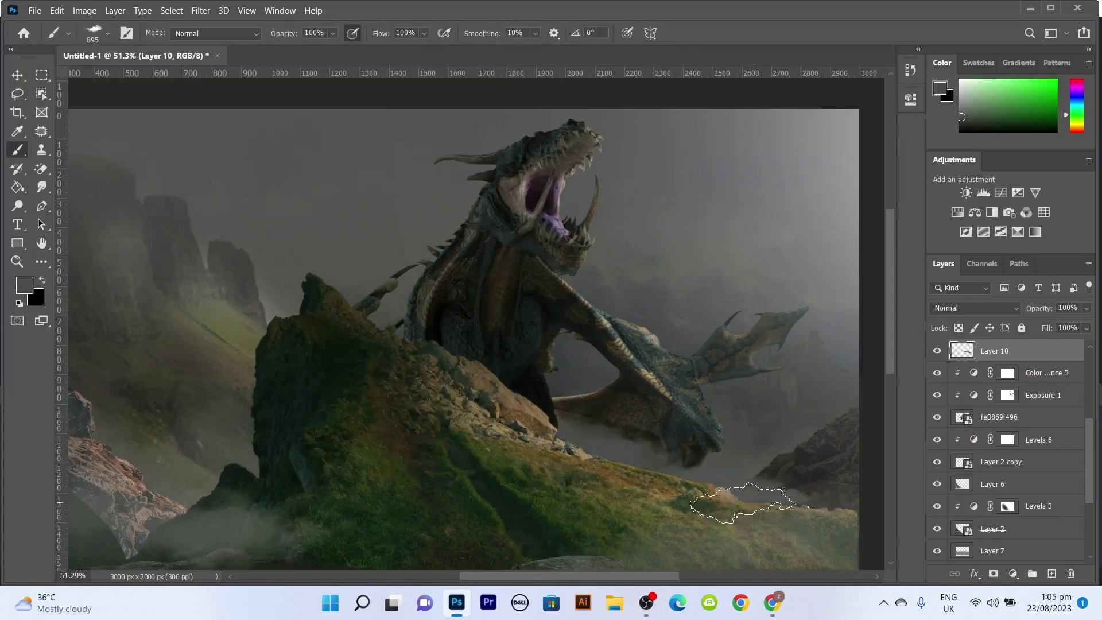
{"action": "key", "text": "bracketright"}
{"action": "key", "text": "bracketright"}
{"action": "key", "text": "bracketright"}
{"action": "left_click", "coordinate": [660, 470]}
{"action": "left_click", "coordinate": [1085, 328]}
{"action": "left_click_drag", "start_coordinate": [1088, 344], "coordinate": [1061, 346]}
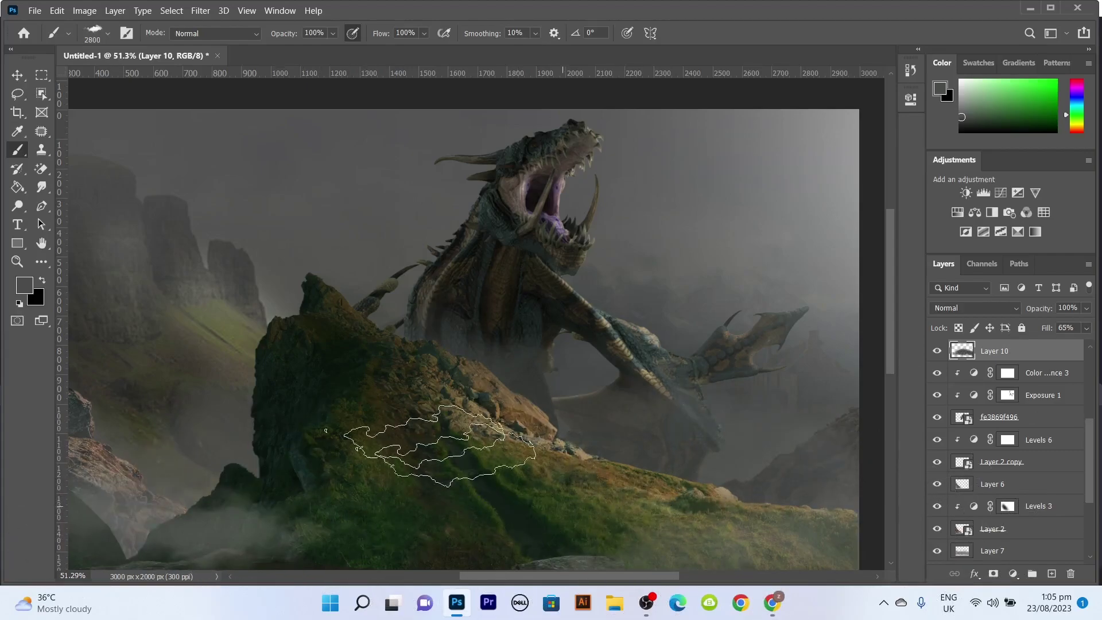
Load the dragon's outline as a selection and sample the neutral grey 545553 from the image
{"action": "left_click", "coordinate": [645, 404], "text": "alt"}
{"action": "scroll", "coordinate": [188, 146], "scroll_direction": "down", "scroll_amount": 3}
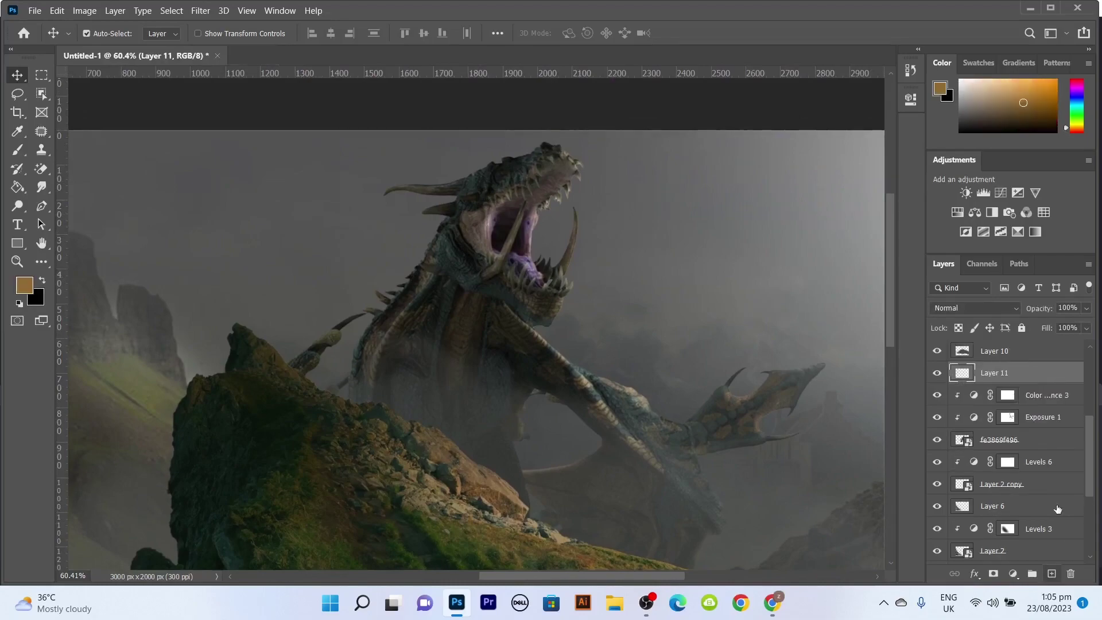
{"action": "left_click", "coordinate": [962, 439], "text": "ctrl"}
{"action": "key", "text": "b"}
{"action": "left_click", "coordinate": [24, 285]}
Fill the dragon selection on Layer 11 with grey 545553, then deselect
{"action": "left_click", "coordinate": [248, 263]}
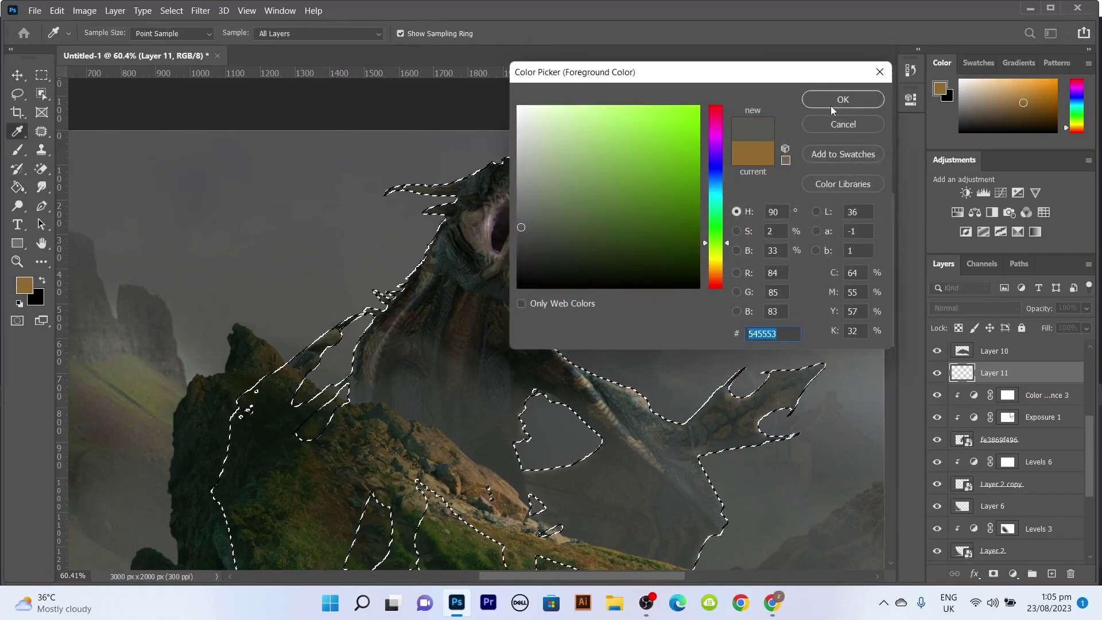
{"action": "left_click", "coordinate": [842, 99]}
{"action": "key", "text": "g"}
{"action": "key", "text": "alt+BackSpace"}
{"action": "key", "text": "ctrl+d"}
Blend Layer 11 as Exclusion at 17% fill and add a Hue/Saturation adjustment
{"action": "left_click", "coordinate": [975, 308]}
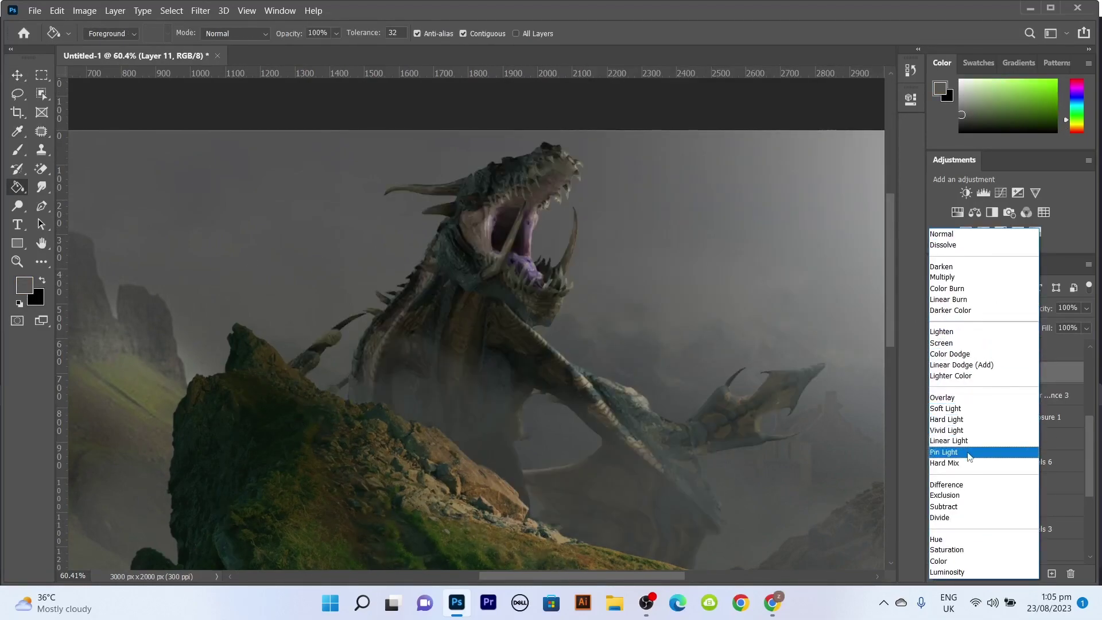
{"action": "left_click", "coordinate": [944, 495]}
{"action": "left_click", "coordinate": [1085, 328]}
{"action": "left_click_drag", "start_coordinate": [1087, 344], "coordinate": [1036, 346]}
{"action": "left_click", "coordinate": [17, 75]}
{"action": "scroll", "coordinate": [631, 315], "scroll_direction": "down", "scroll_amount": 3}
{"action": "scroll", "coordinate": [467, 399], "scroll_direction": "up", "scroll_amount": 3}
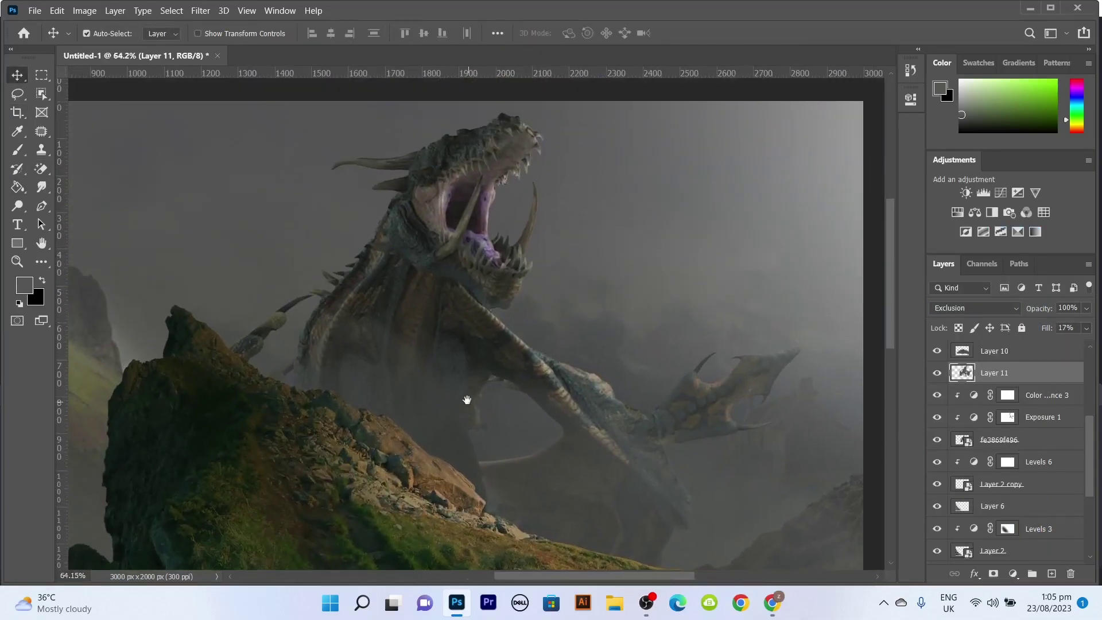
{"action": "left_click", "coordinate": [957, 213]}
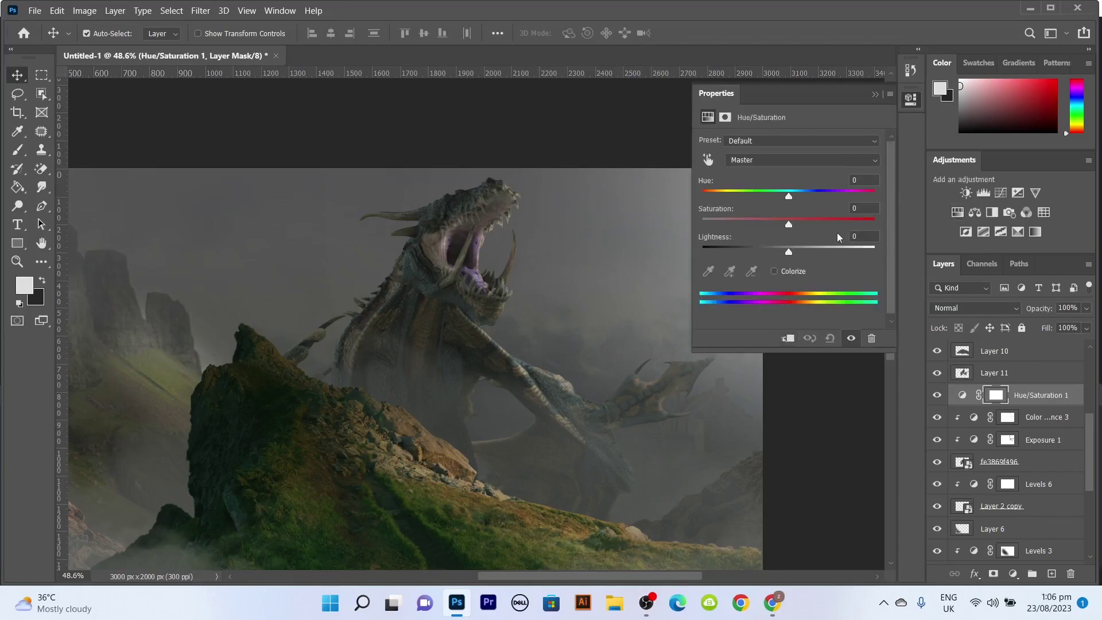
Colorize the Hue/Saturation adjustment at Hue 195, Saturation 16, Lightness +22
{"action": "left_click", "coordinate": [774, 271]}
{"action": "left_click_drag", "start_coordinate": [702, 196], "coordinate": [727, 196]}
{"action": "left_click_drag", "start_coordinate": [788, 251], "coordinate": [798, 252]}
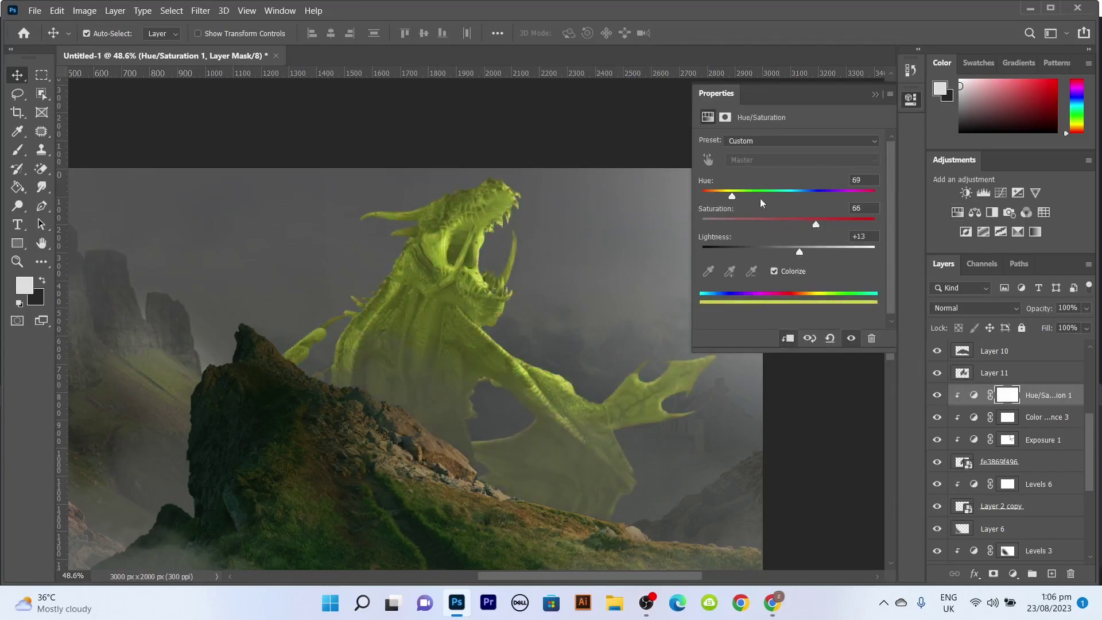
{"action": "mouse_move", "coordinate": [726, 197]}
{"action": "left_mouse_down"}
{"action": "mouse_move", "coordinate": [786, 196]}
{"action": "mouse_move", "coordinate": [730, 224]}
{"action": "left_mouse_up"}
{"action": "left_click_drag", "start_coordinate": [799, 252], "coordinate": [814, 253]}
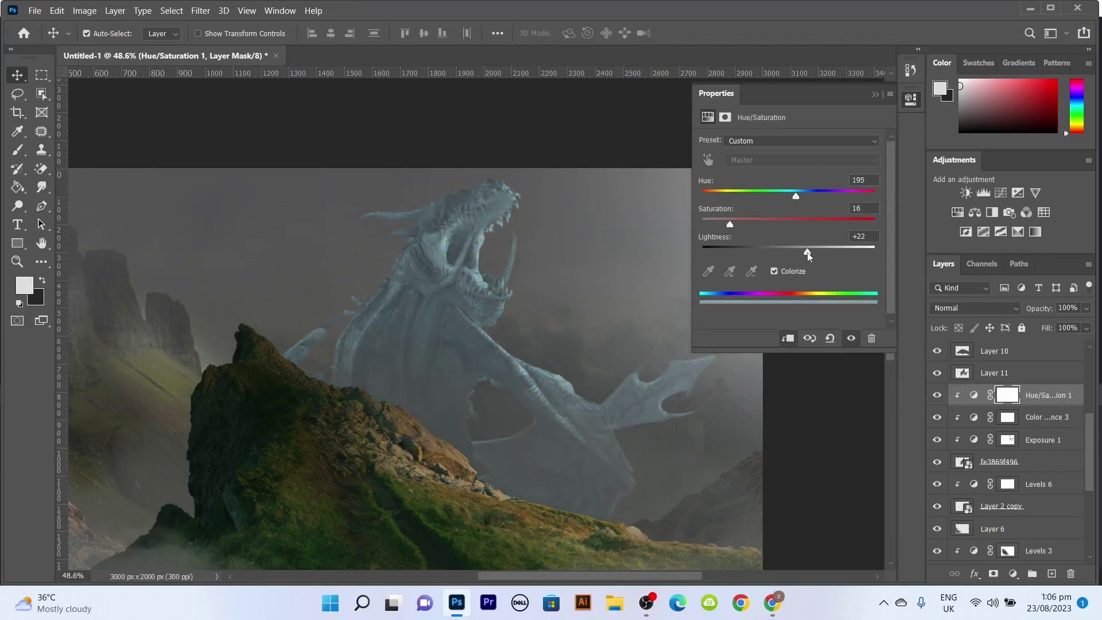
{"action": "left_click", "coordinate": [875, 94]}
Invert the Hue/Saturation mask and paint white to reveal the tint on the arm and wing
{"action": "double_click", "coordinate": [1077, 395]}
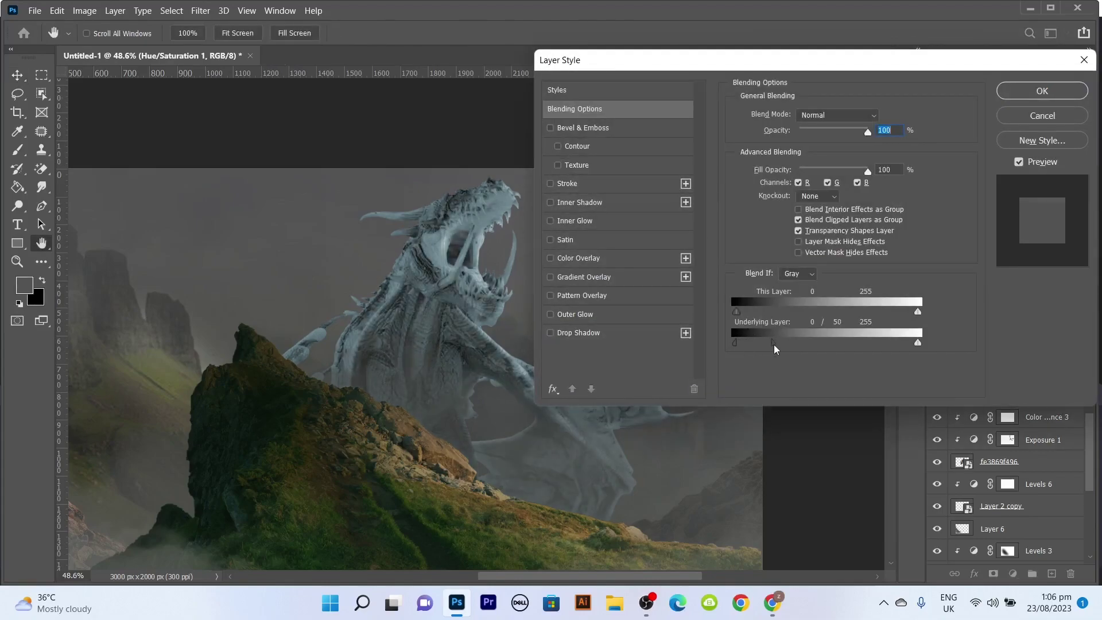
{"action": "key", "text": "Escape"}
{"action": "left_click", "coordinate": [1007, 395]}
{"action": "key", "text": "ctrl+i"}
{"action": "key", "text": "b"}
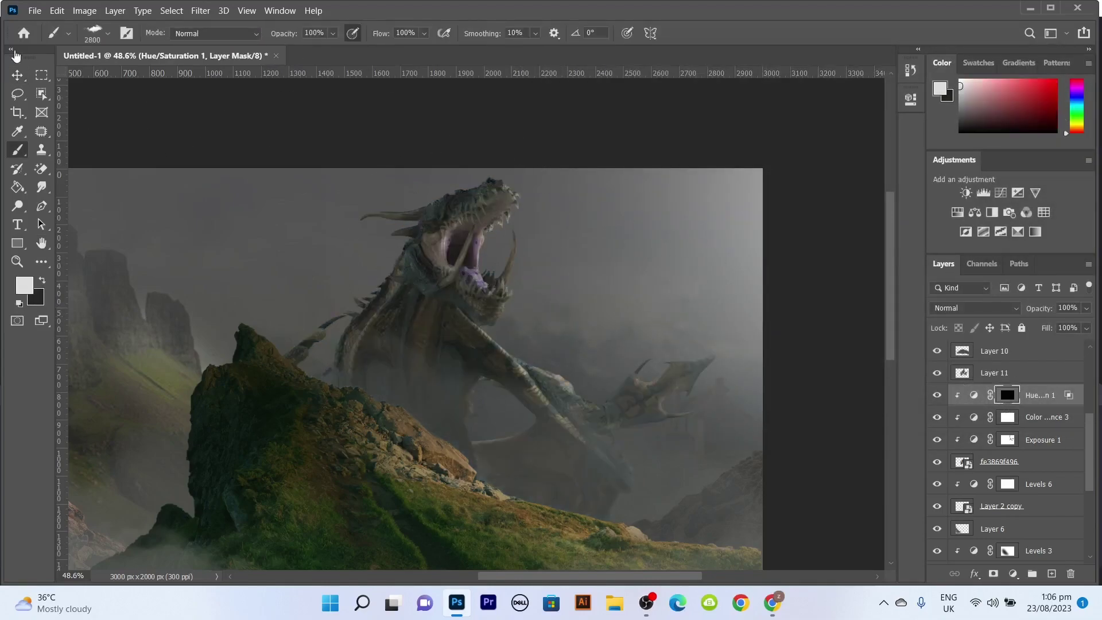
{"action": "right_click", "coordinate": [460, 459]}
{"action": "key", "text": "Escape"}
{"action": "key", "text": "p"}
{"action": "key", "text": "b"}
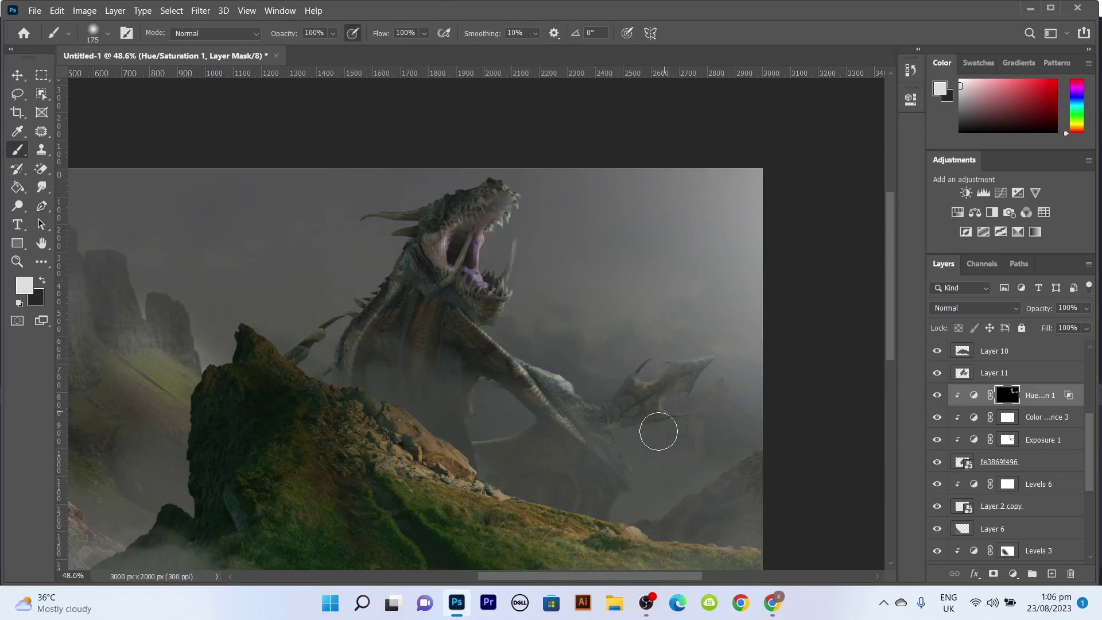
{"action": "left_click_drag", "start_coordinate": [507, 347], "coordinate": [631, 474]}
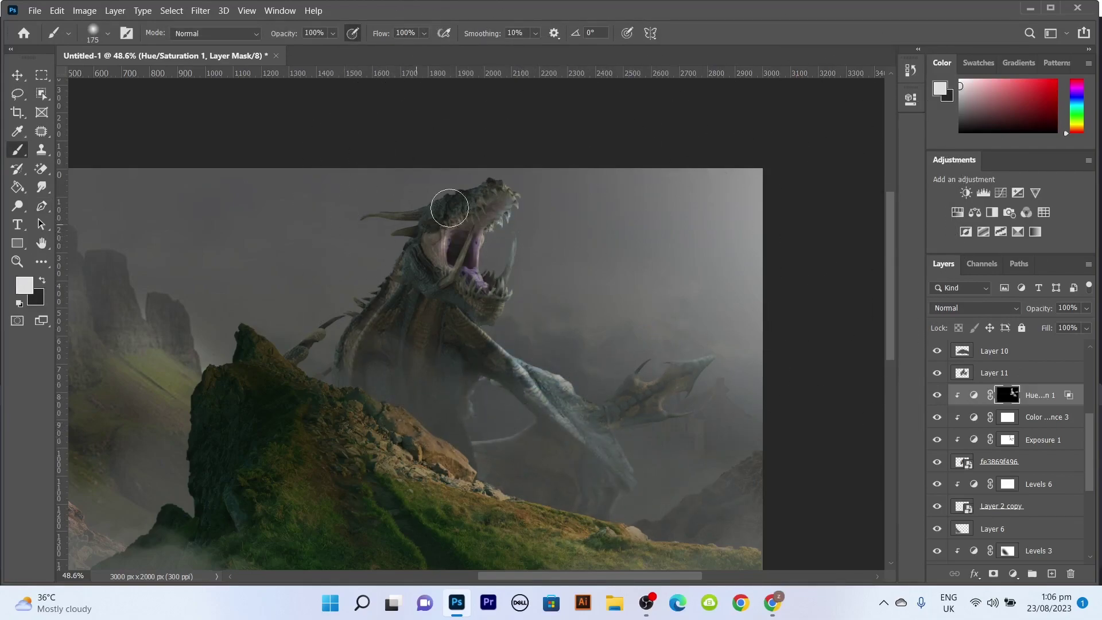
{"action": "scroll", "coordinate": [449, 207], "scroll_direction": "down", "scroll_amount": 3}
{"action": "scroll", "coordinate": [426, 373], "scroll_direction": "up", "scroll_amount": 4}
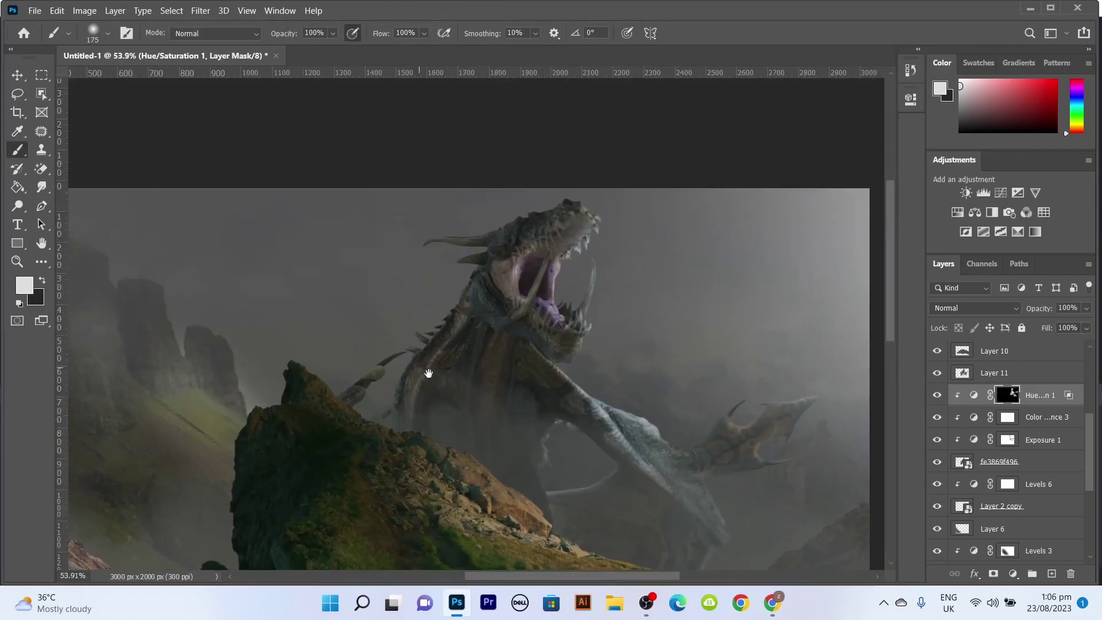
Add an Exposure adjustment at -2.72 and paint its mask to keep the dragon's arm bright
{"action": "left_click", "coordinate": [1018, 193]}
{"action": "left_click_drag", "start_coordinate": [788, 174], "coordinate": [770, 180]}
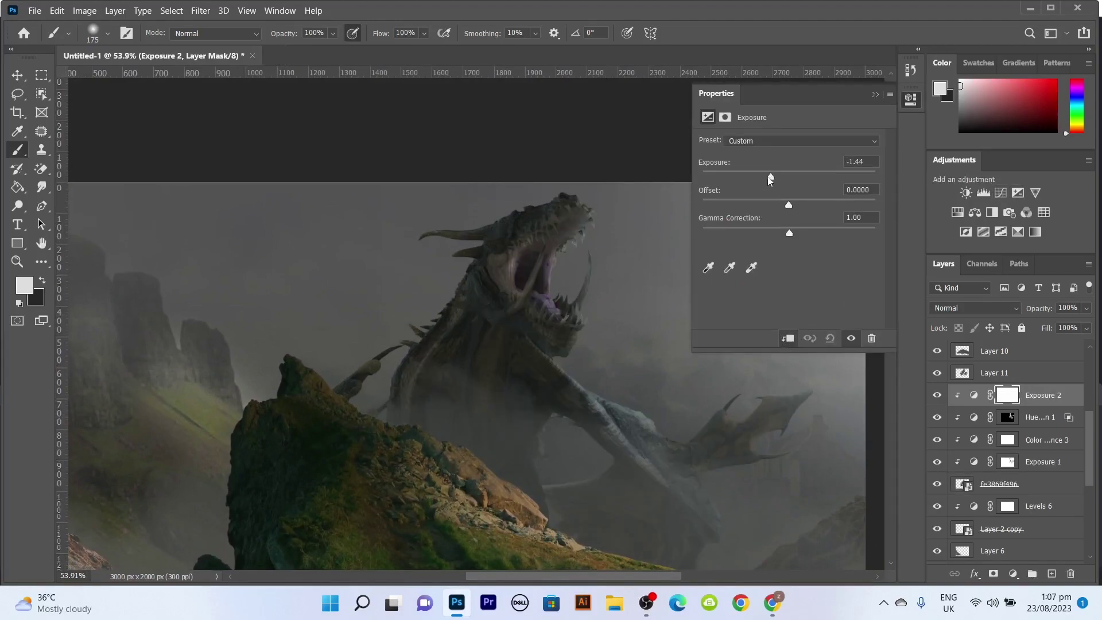
{"action": "left_click", "coordinate": [874, 95]}
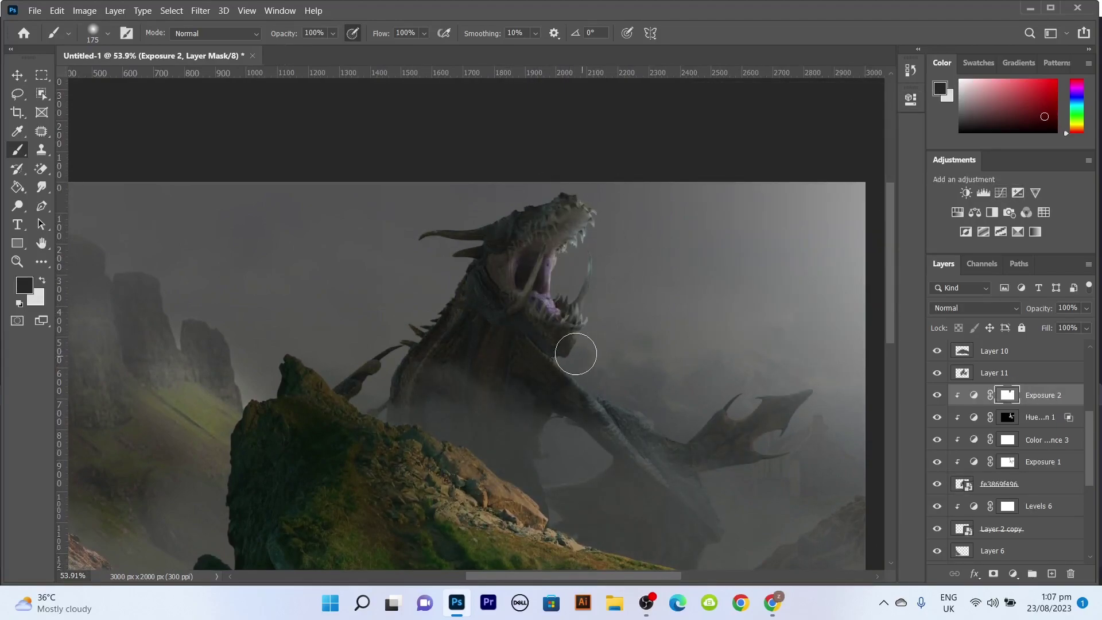
{"action": "left_click_drag", "start_coordinate": [615, 429], "coordinate": [568, 423]}
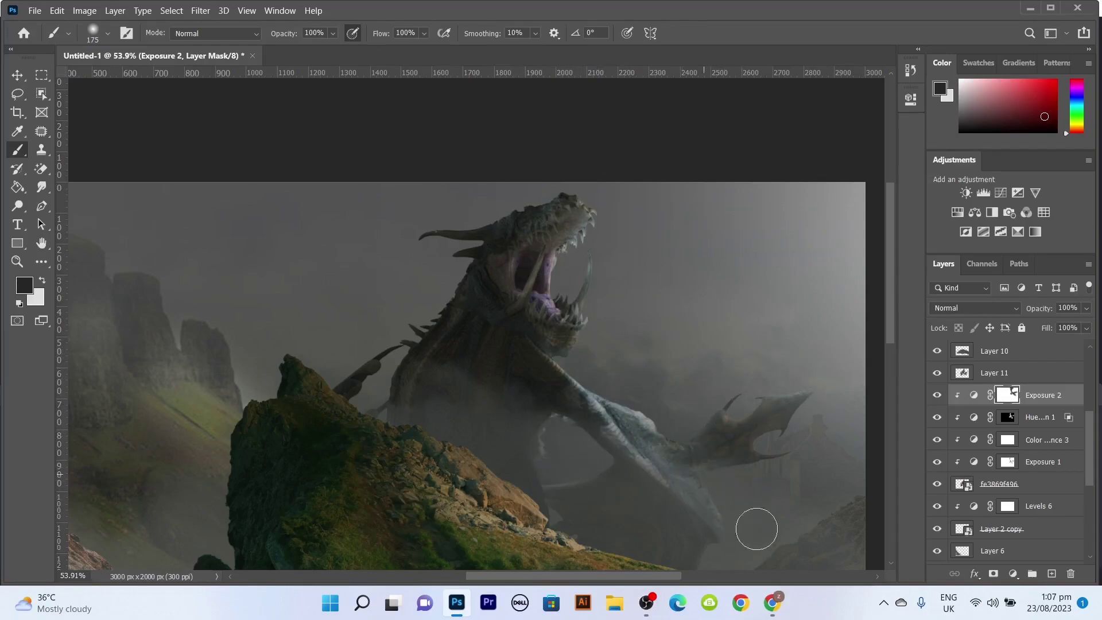
{"action": "scroll", "coordinate": [581, 362], "scroll_direction": "down", "scroll_amount": 3}
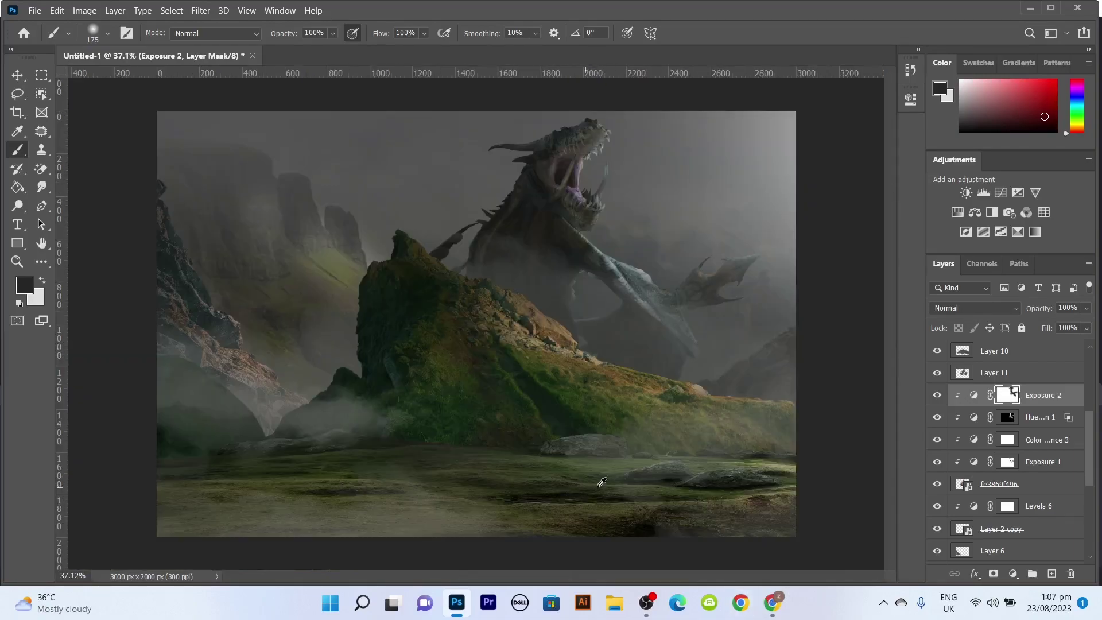
{"action": "scroll", "coordinate": [678, 400], "scroll_direction": "up", "scroll_amount": 3}
{"action": "key", "text": "x"}
{"action": "left_click_drag", "start_coordinate": [539, 109], "coordinate": [554, 218]}
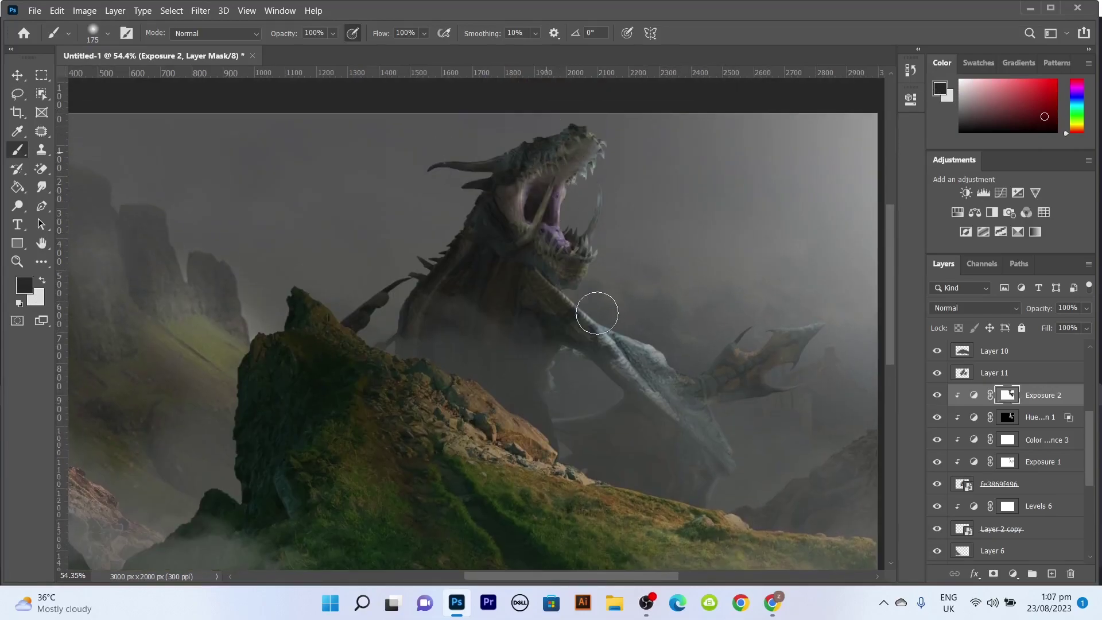
{"action": "scroll", "coordinate": [634, 353], "scroll_direction": "down", "scroll_amount": 2}
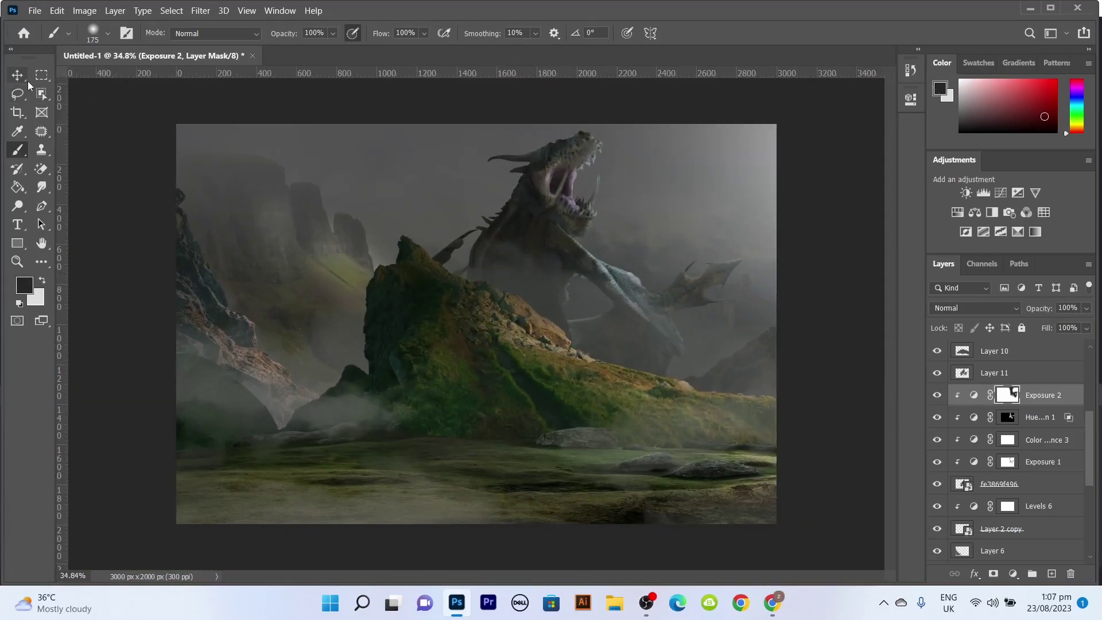
{"action": "left_click", "coordinate": [17, 74]}
{"action": "left_click", "coordinate": [676, 346]}
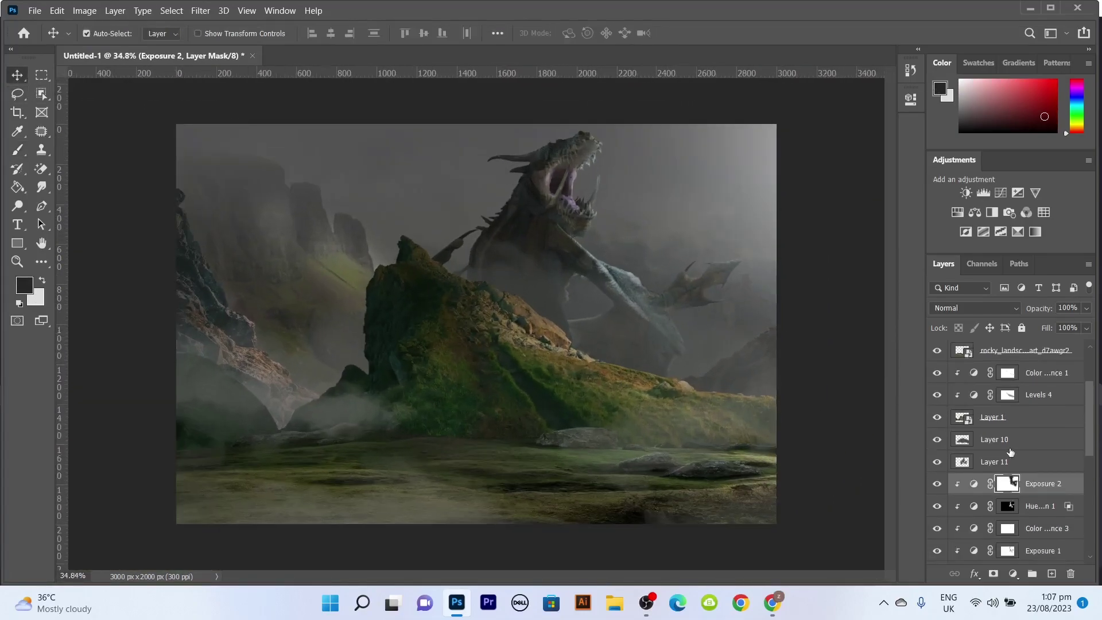
Place the flying dragon image as an embedded layer and scale it down
{"action": "left_click", "coordinate": [35, 11]}
{"action": "left_click", "coordinate": [69, 280]}
{"action": "double_click", "coordinate": [236, 185]}
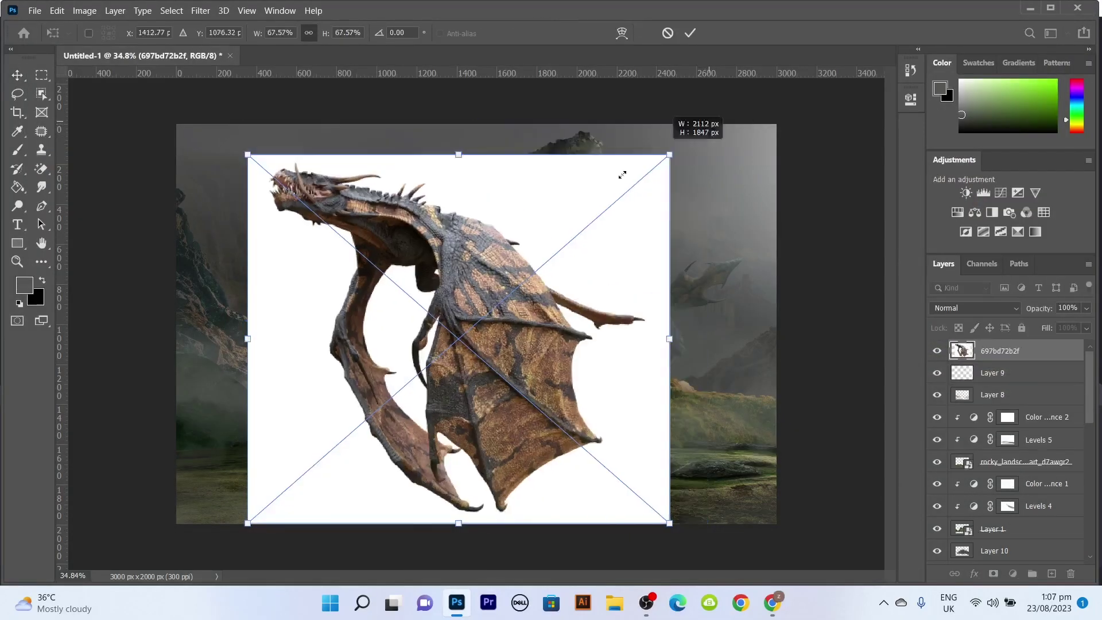
{"action": "left_click_drag", "start_coordinate": [622, 175], "coordinate": [395, 372]}
{"action": "key", "text": "Return"}
{"action": "scroll", "coordinate": [298, 516], "scroll_direction": "up", "scroll_amount": 5}
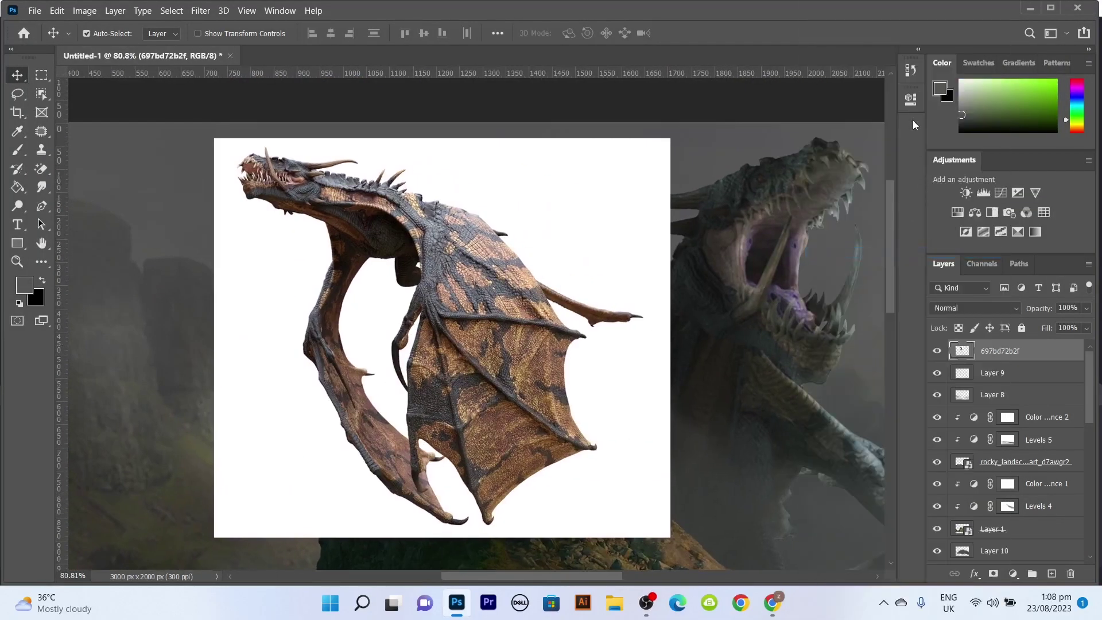
Remove the flying dragon's white background with the Properties Remove Background option
{"action": "left_click", "coordinate": [910, 99]}
{"action": "scroll", "coordinate": [797, 322], "scroll_direction": "down", "scroll_amount": 1}
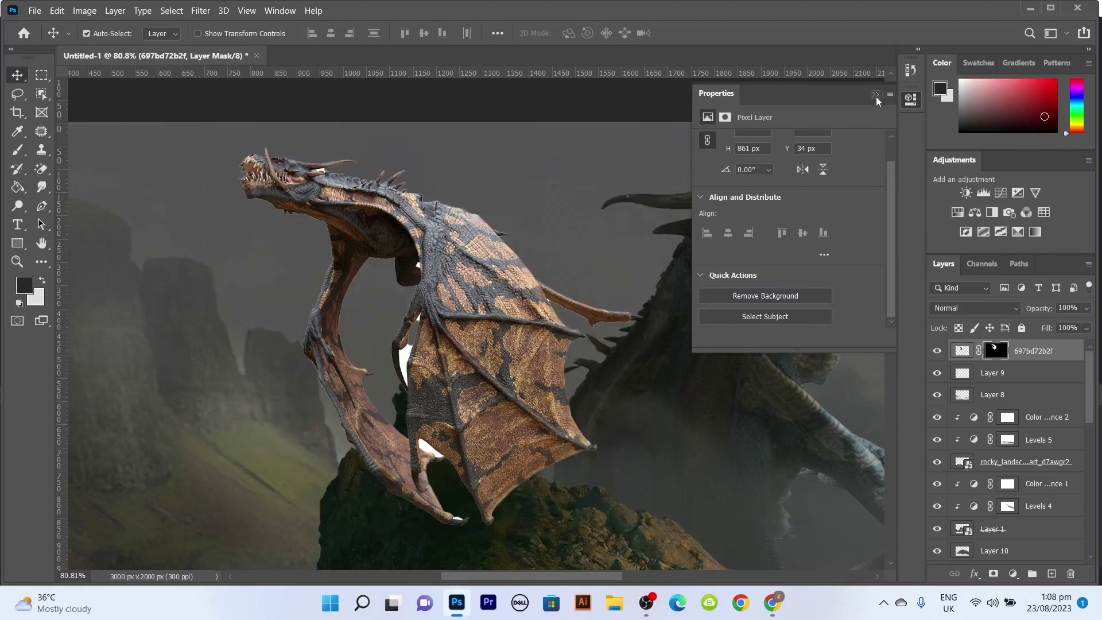
{"action": "left_click", "coordinate": [875, 94]}
{"action": "scroll", "coordinate": [416, 315], "scroll_direction": "up", "scroll_amount": 5}
{"action": "key", "text": "e"}
{"action": "left_click", "coordinate": [409, 312]}
{"action": "key", "text": "Return"}
{"action": "scroll", "coordinate": [409, 312], "scroll_direction": "down", "scroll_amount": 6}
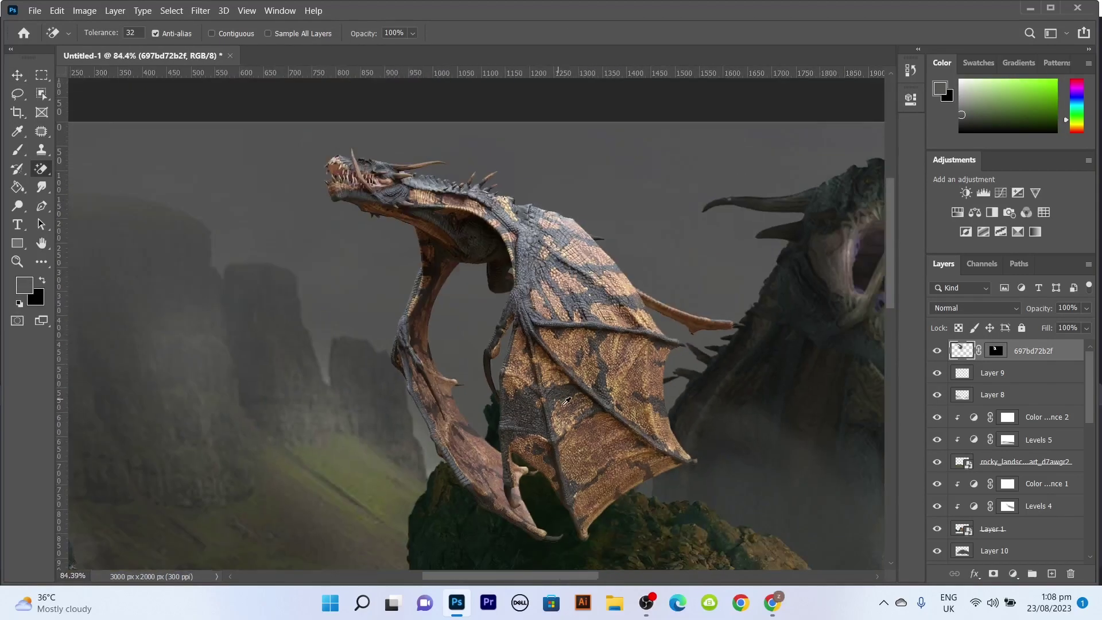
Convert the flying dragon to a Smart Object, shrink it into the upper-left sky, and clip an Exposure adjustment to it
{"action": "right_click", "coordinate": [1026, 350]}
{"action": "left_click", "coordinate": [923, 182]}
{"action": "key", "text": "ctrl+t"}
{"action": "left_click_drag", "start_coordinate": [689, 226], "coordinate": [462, 314]}
{"action": "left_click_drag", "start_coordinate": [406, 415], "coordinate": [458, 317]}
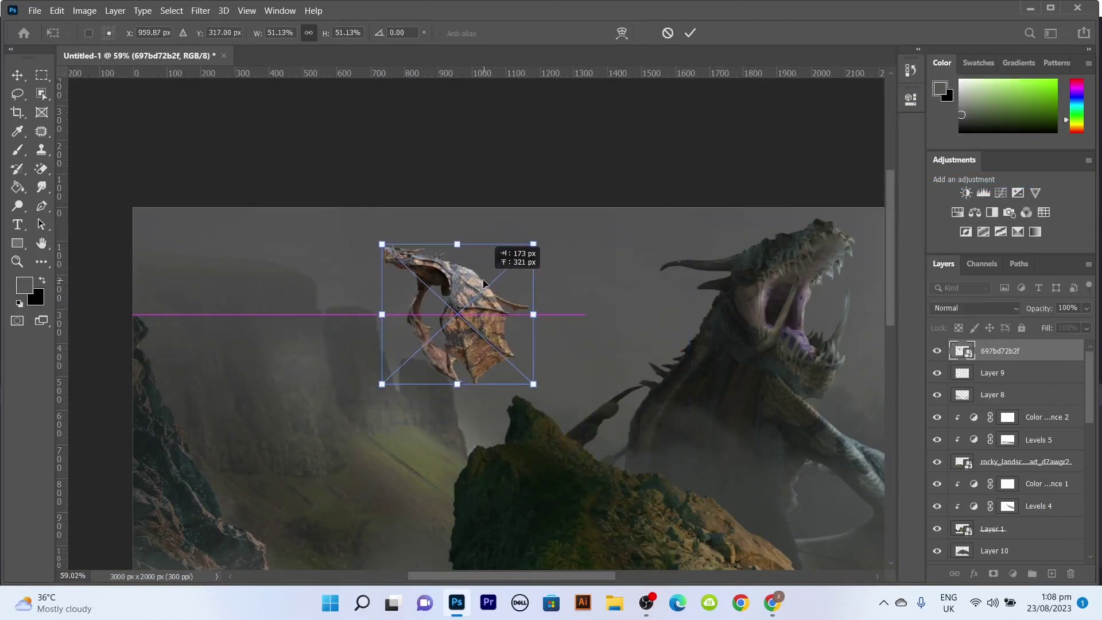
{"action": "key", "text": "Return"}
{"action": "scroll", "coordinate": [310, 249], "scroll_direction": "up", "scroll_amount": 3}
{"action": "scroll", "coordinate": [310, 249], "scroll_direction": "down", "scroll_amount": 3}
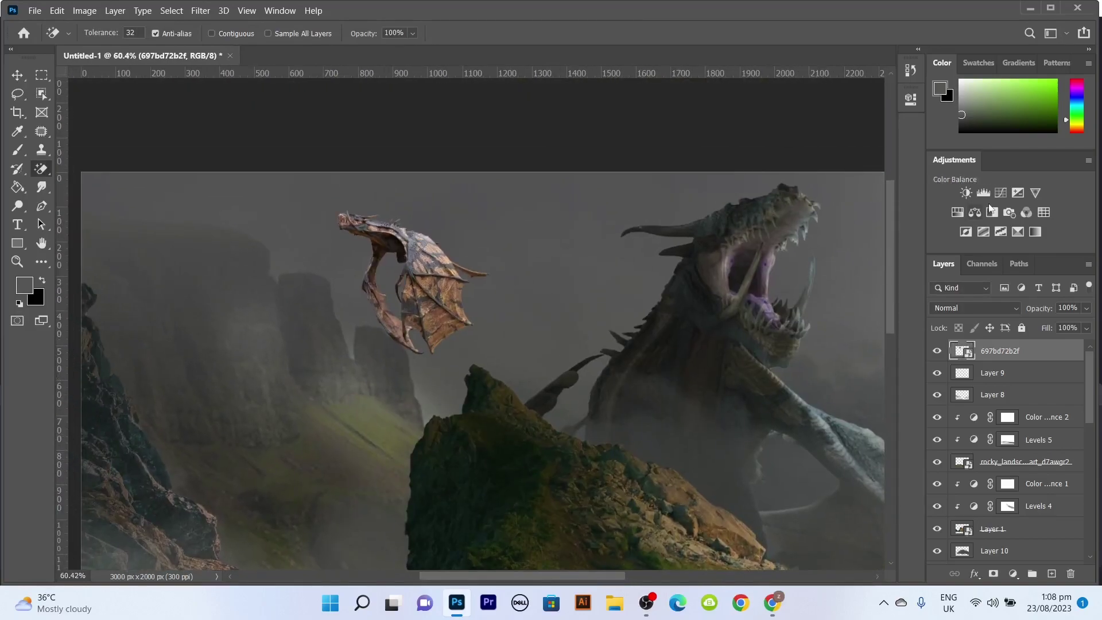
{"action": "left_click", "coordinate": [1019, 193]}
{"action": "left_click", "coordinate": [787, 338]}
Darken the flying dragon's Exposure to -3.56 and paint light back onto its back and wing
{"action": "left_click_drag", "start_coordinate": [788, 172], "coordinate": [751, 176]}
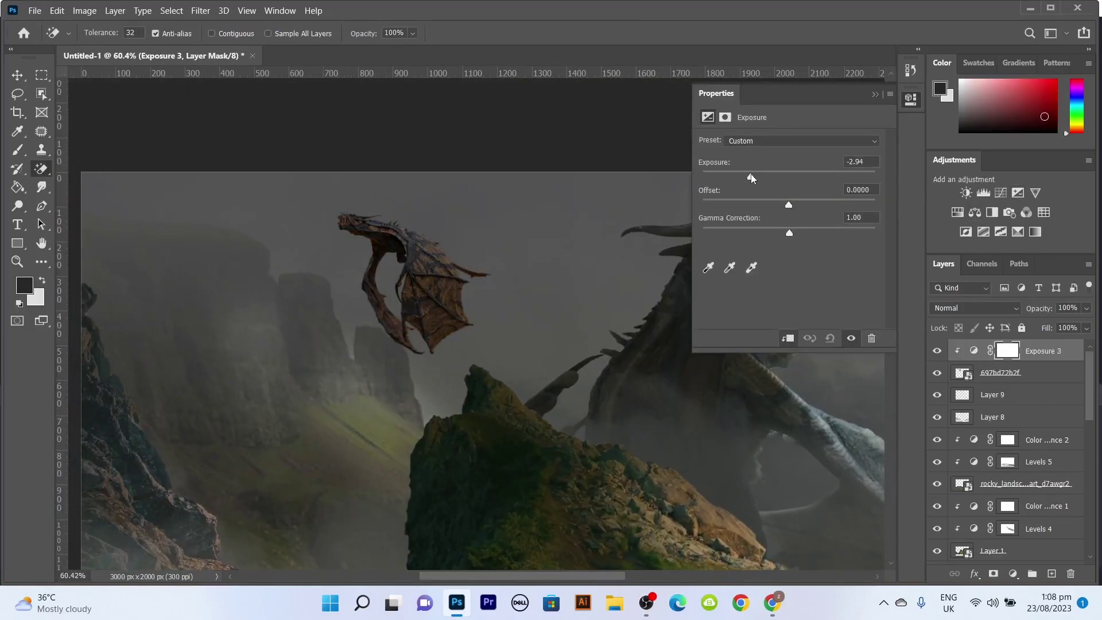
{"action": "left_click", "coordinate": [875, 94]}
{"action": "scroll", "coordinate": [458, 307], "scroll_direction": "up", "scroll_amount": 4}
{"action": "key", "text": "b"}
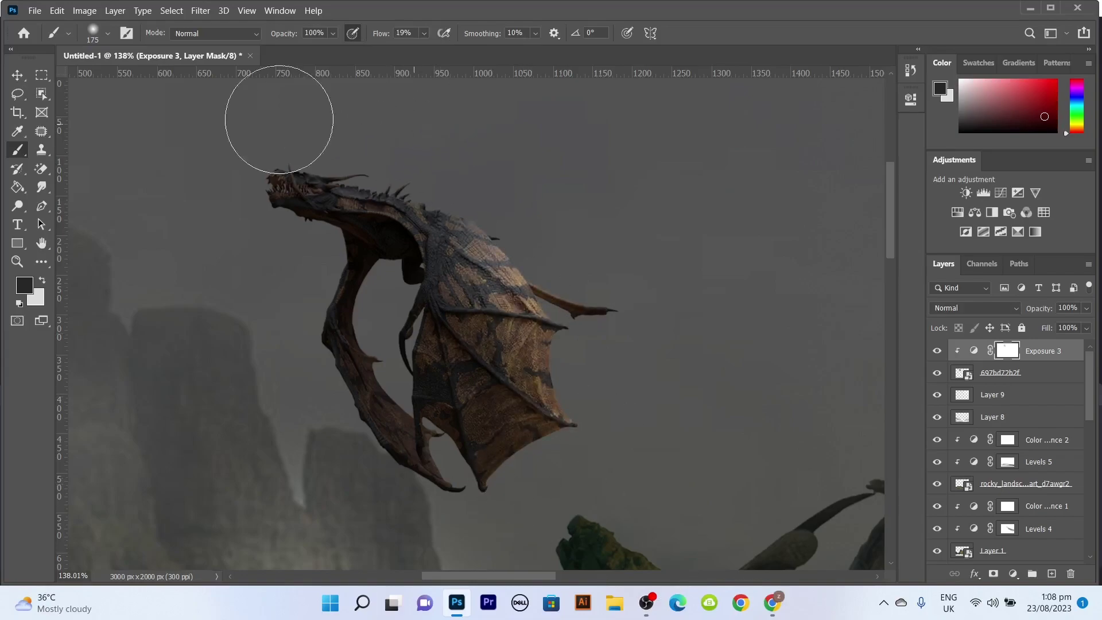
{"action": "left_click_drag", "start_coordinate": [442, 241], "coordinate": [561, 233]}
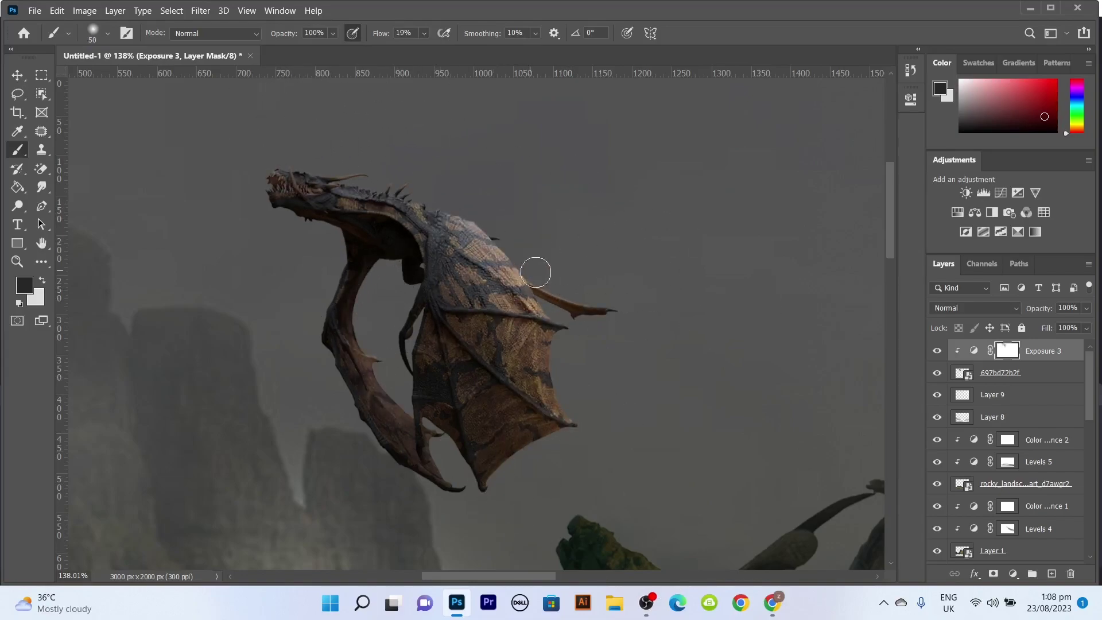
{"action": "scroll", "coordinate": [431, 169], "scroll_direction": "down", "scroll_amount": 5}
{"action": "scroll", "coordinate": [432, 230], "scroll_direction": "up", "scroll_amount": 2}
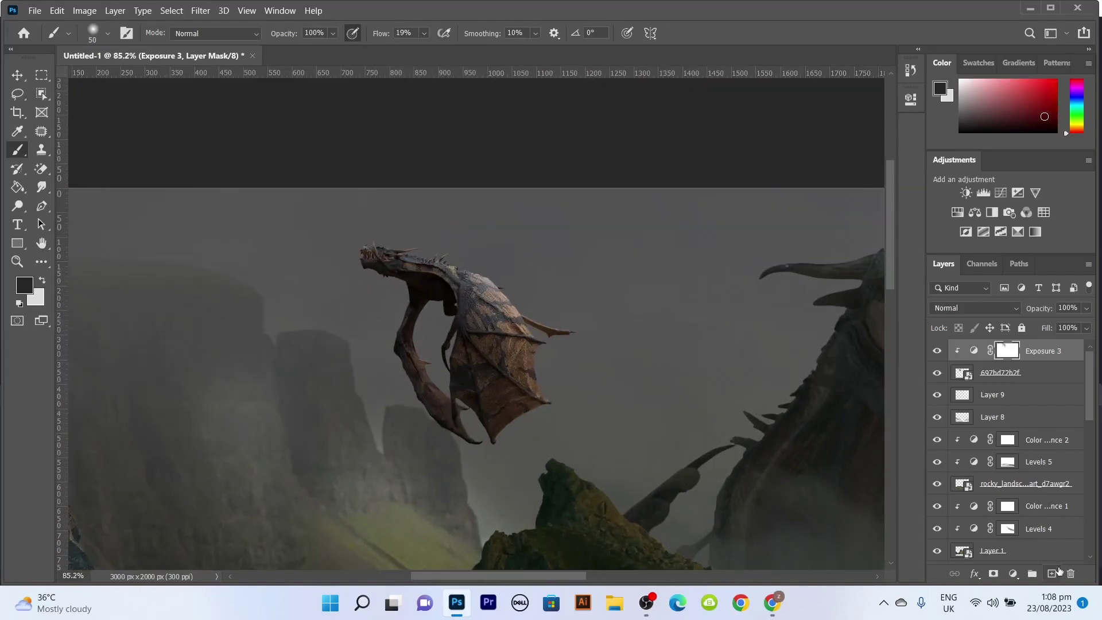
On a new layer, fill the flying dragon's outline with a grey sampled from the image
{"action": "left_click", "coordinate": [962, 372], "text": "ctrl"}
{"action": "left_click", "coordinate": [1051, 573]}
{"action": "key", "text": "i"}
{"action": "left_click", "coordinate": [578, 294]}
{"action": "key", "text": "g"}
{"action": "left_click", "coordinate": [476, 355]}
{"action": "key", "text": "ctrl+d"}
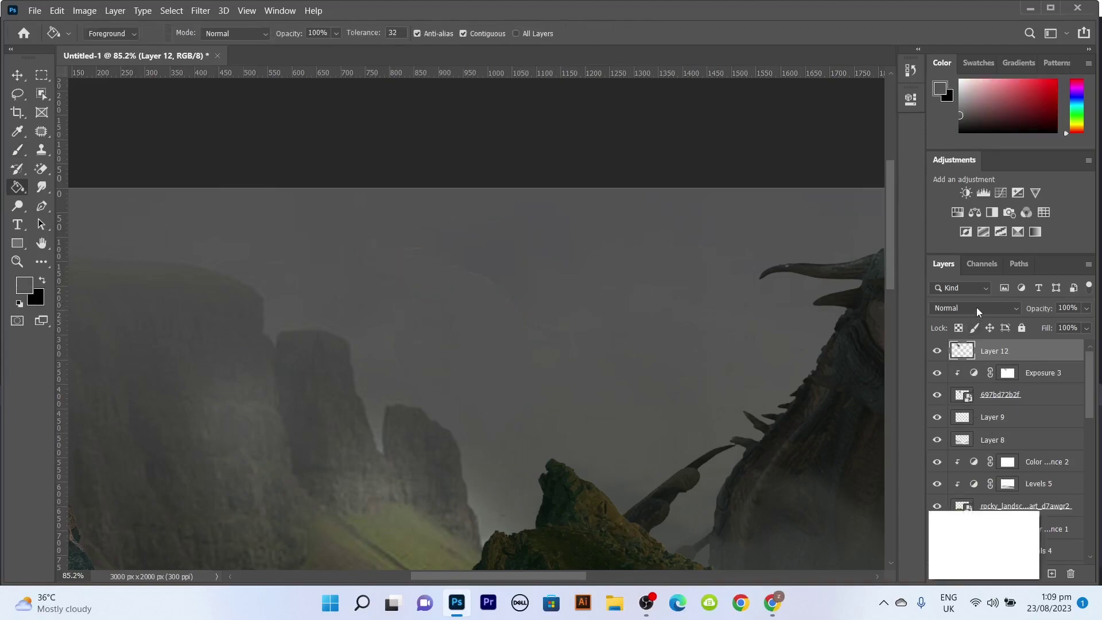
Blend the grey layer as Soft Light and add a Curves with lowered white point and raised black point
{"action": "left_click", "coordinate": [975, 307]}
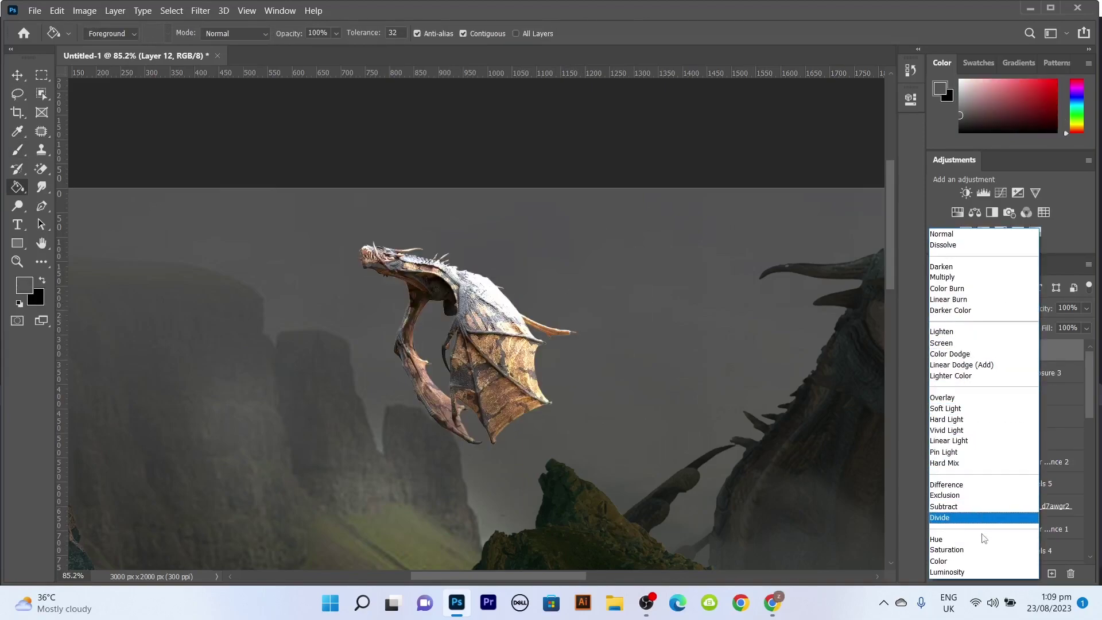
{"action": "left_click", "coordinate": [946, 407]}
{"action": "left_click", "coordinate": [1032, 393]}
{"action": "left_click", "coordinate": [1017, 192]}
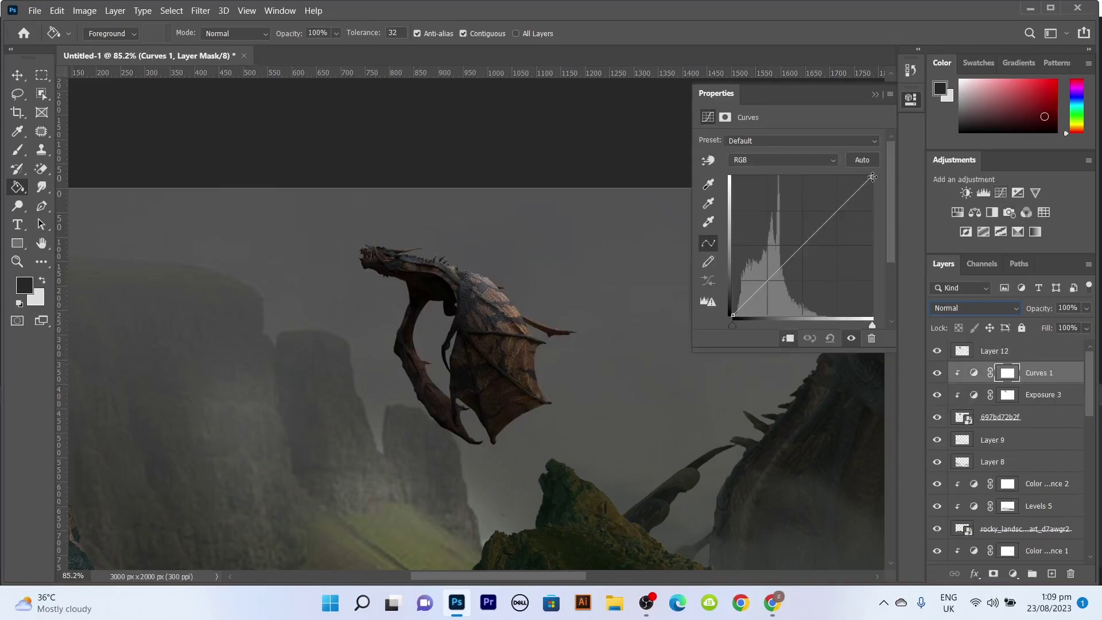
{"action": "left_click_drag", "start_coordinate": [870, 175], "coordinate": [870, 242]}
{"action": "left_click_drag", "start_coordinate": [730, 318], "coordinate": [734, 277]}
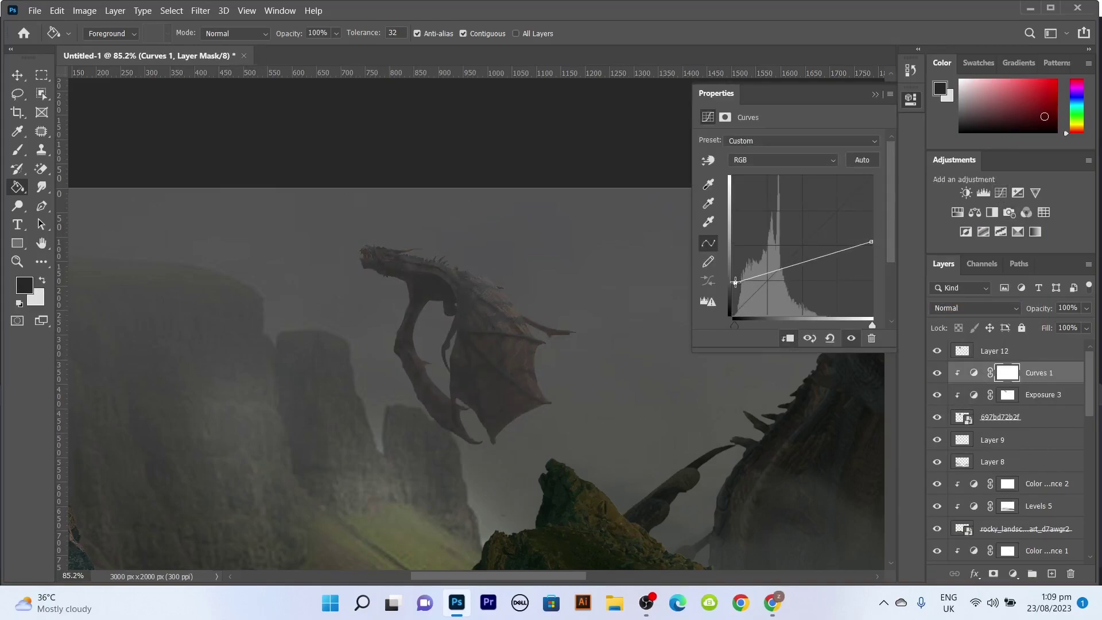
{"action": "left_click", "coordinate": [874, 94]}
{"action": "key", "text": "b"}
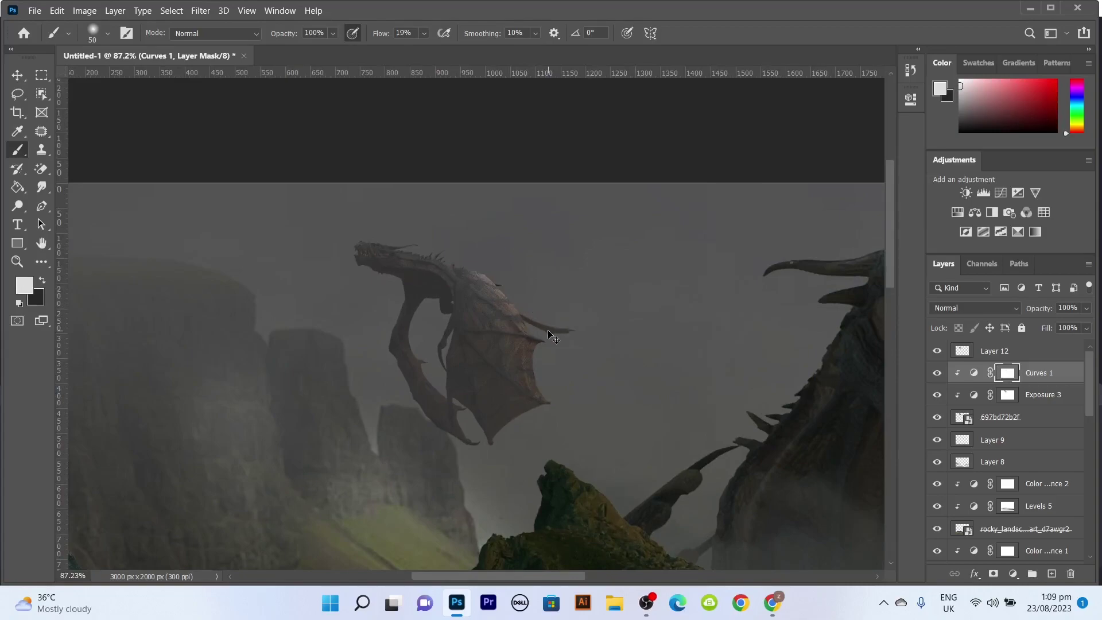
{"action": "key", "text": "ctrl+0"}
{"action": "scroll", "coordinate": [349, 170], "scroll_direction": "up", "scroll_amount": 5}
Add a clipped Exposure adjustment at +4.67, limited by Blend If to lighter underlying tones
{"action": "left_click", "coordinate": [19, 74]}
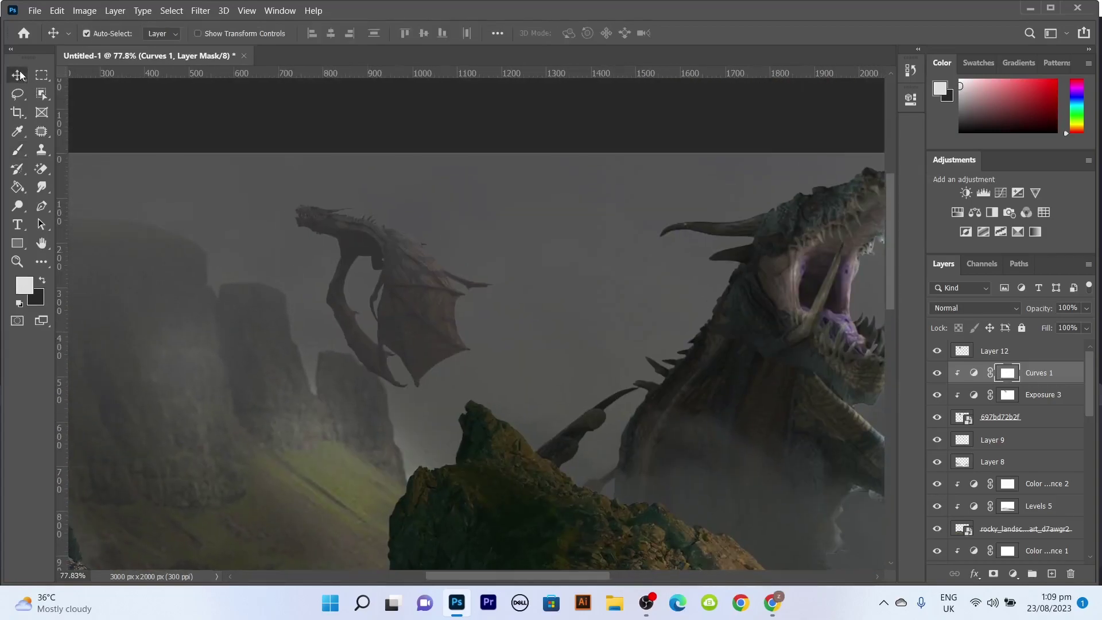
{"action": "scroll", "coordinate": [356, 276], "scroll_direction": "up", "scroll_amount": 5}
{"action": "left_click", "coordinate": [1017, 192]}
{"action": "left_click_drag", "start_coordinate": [788, 176], "coordinate": [842, 181]}
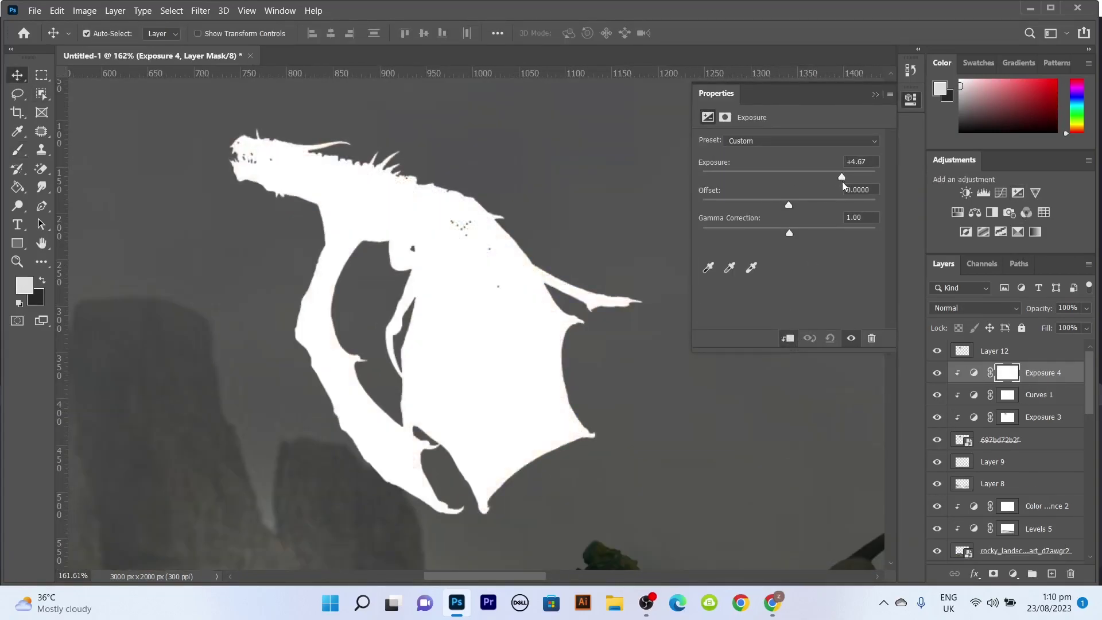
{"action": "double_click", "coordinate": [1067, 372]}
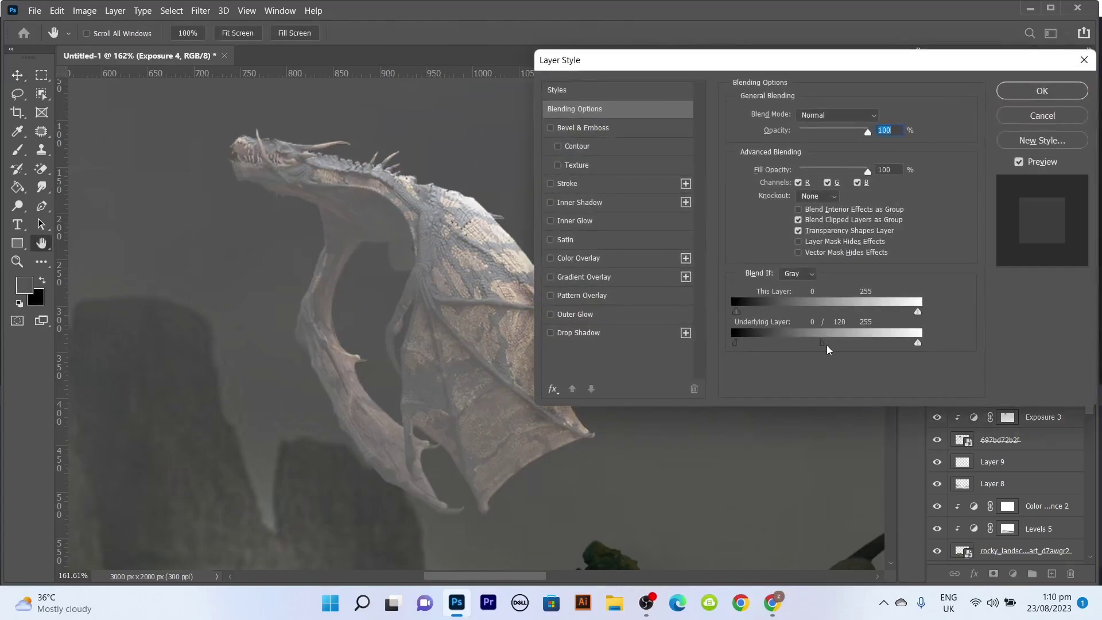
{"action": "left_click_drag", "start_coordinate": [826, 350], "coordinate": [842, 347]}
{"action": "key", "text": "Return"}
Invert the Exposure mask and paint light onto the dragon's head, back and wing edge
{"action": "key", "text": "ctrl+i"}
{"action": "key", "text": "b"}
{"action": "left_click_drag", "start_coordinate": [447, 195], "coordinate": [492, 204]}
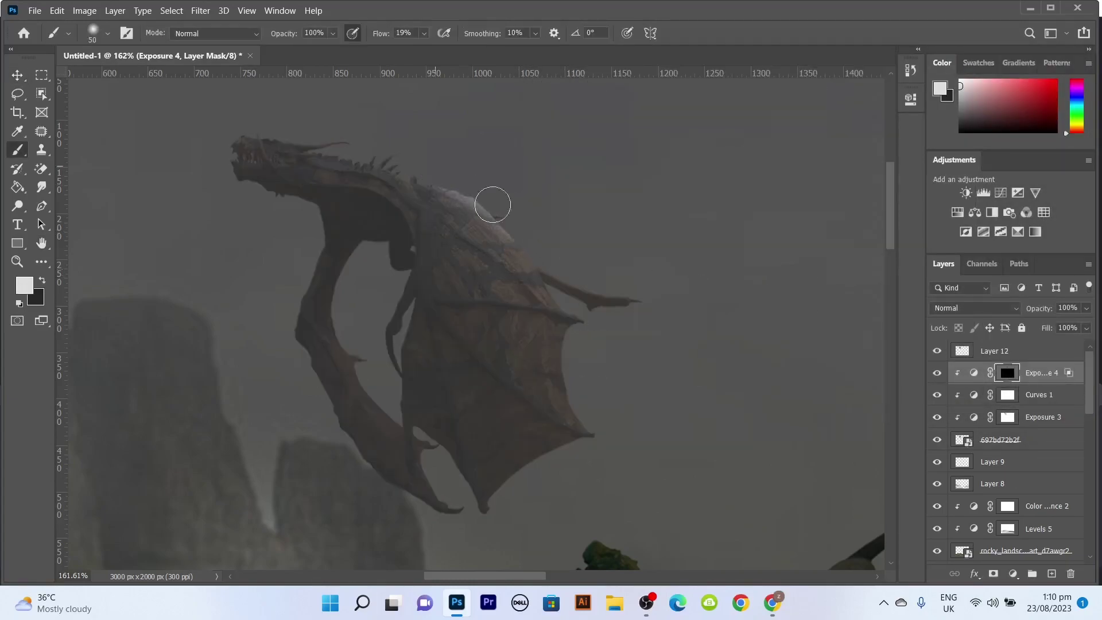
{"action": "left_click_drag", "start_coordinate": [299, 127], "coordinate": [492, 225]}
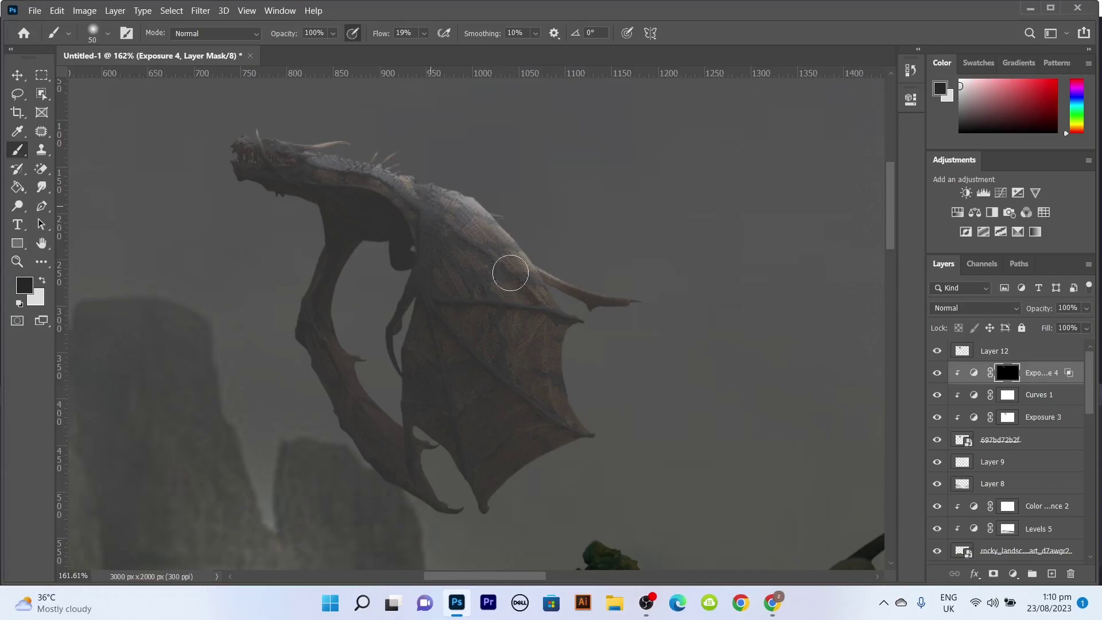
{"action": "mouse_move", "coordinate": [561, 328]}
{"action": "left_mouse_down"}
{"action": "mouse_move", "coordinate": [519, 326]}
{"action": "mouse_move", "coordinate": [492, 370]}
{"action": "left_mouse_up"}
{"action": "key", "text": "x"}
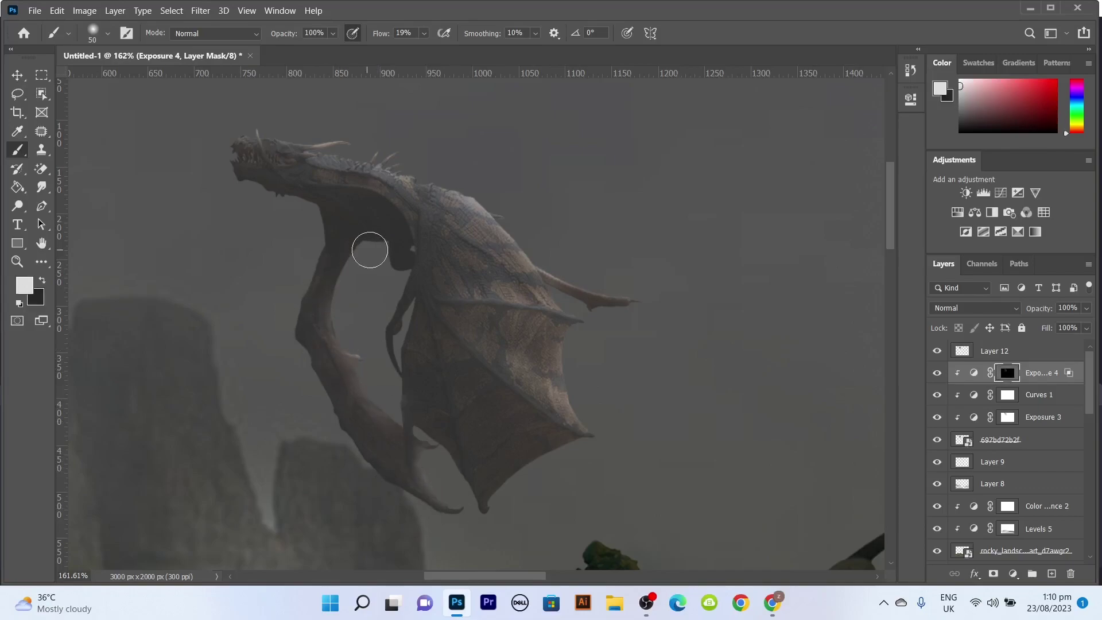
{"action": "key", "text": "ctrl+0"}
{"action": "key", "text": "ctrl+minus"}
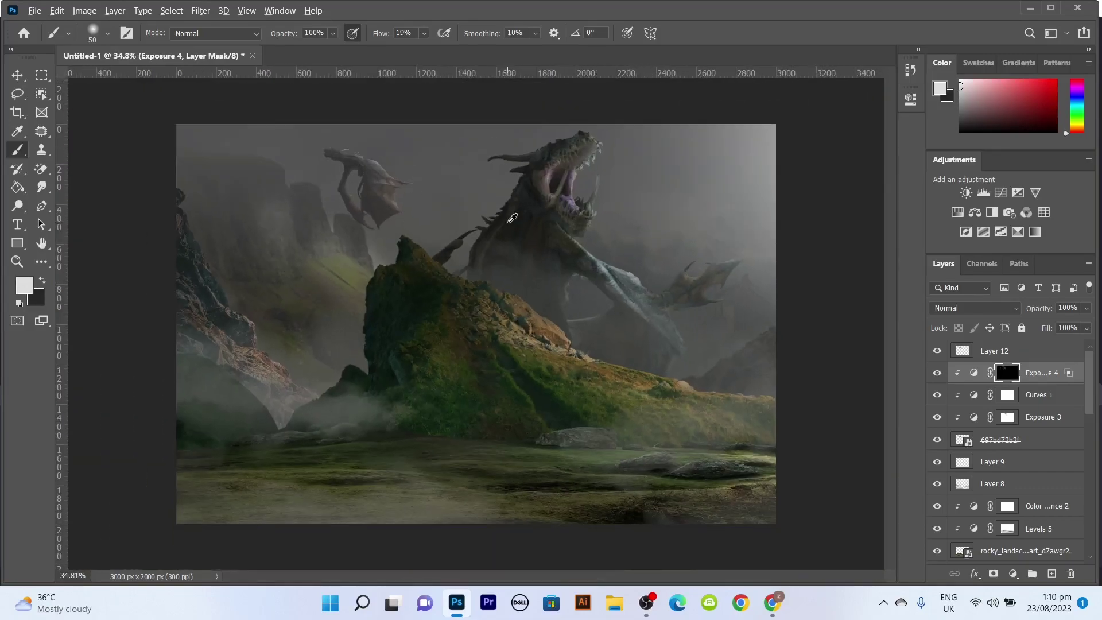
{"action": "key", "text": "ctrl+0"}
Add a Curves adjustment above Exposure 2 and lower its Blue channel highlights
{"action": "key", "text": "v"}
{"action": "left_click", "coordinate": [559, 189]}
{"action": "scroll", "coordinate": [1014, 382], "scroll_direction": "down", "scroll_amount": 2}
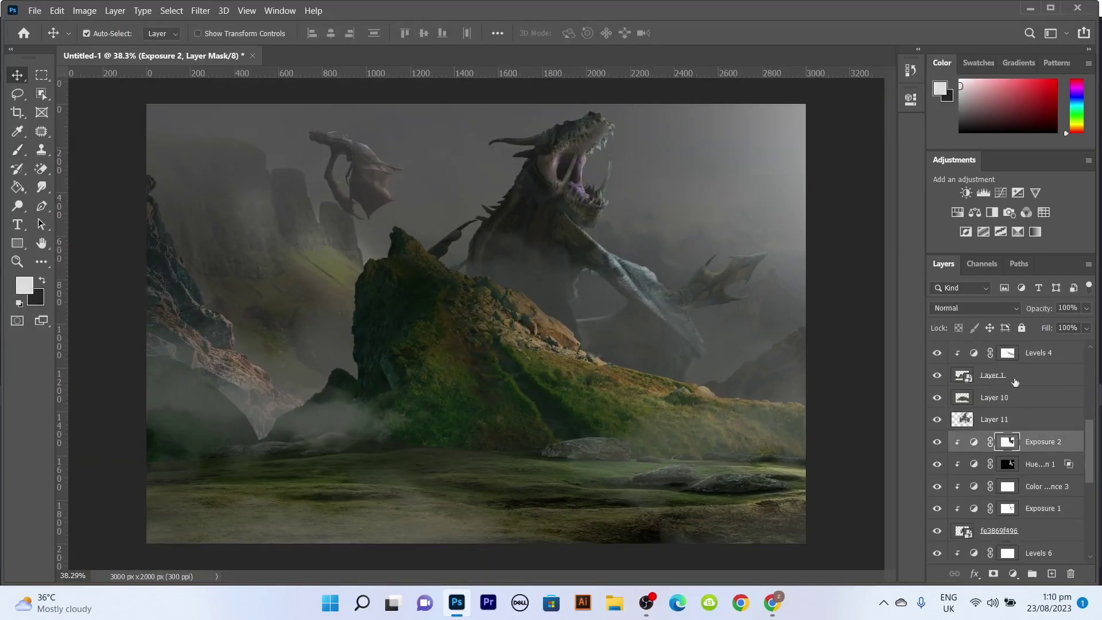
{"action": "left_click", "coordinate": [1000, 193]}
{"action": "left_click", "coordinate": [783, 160]}
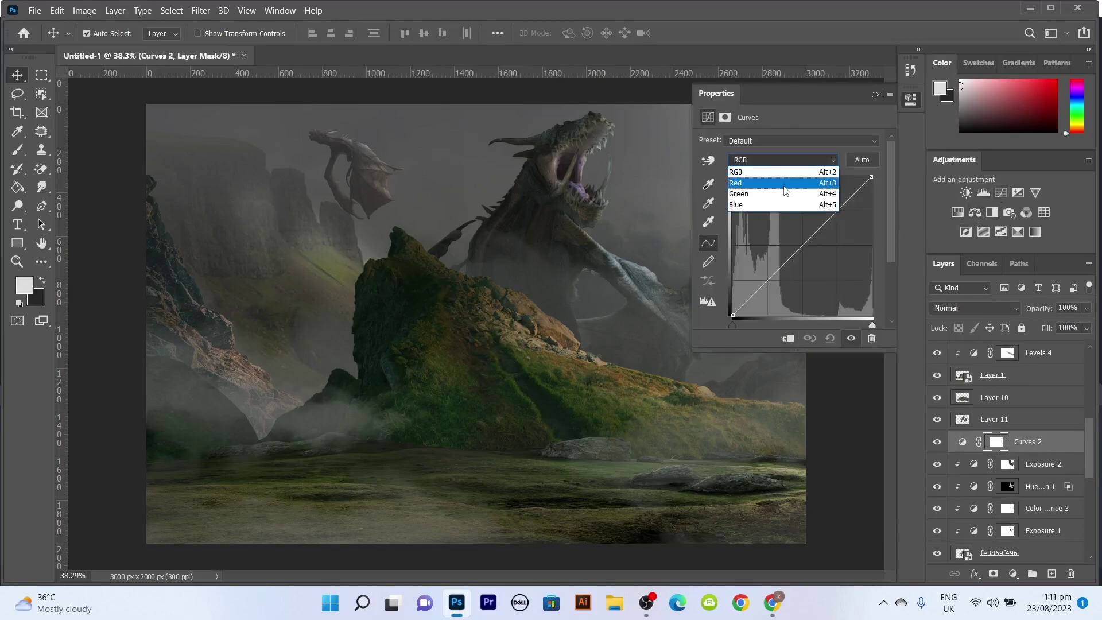
{"action": "left_click", "coordinate": [769, 195]}
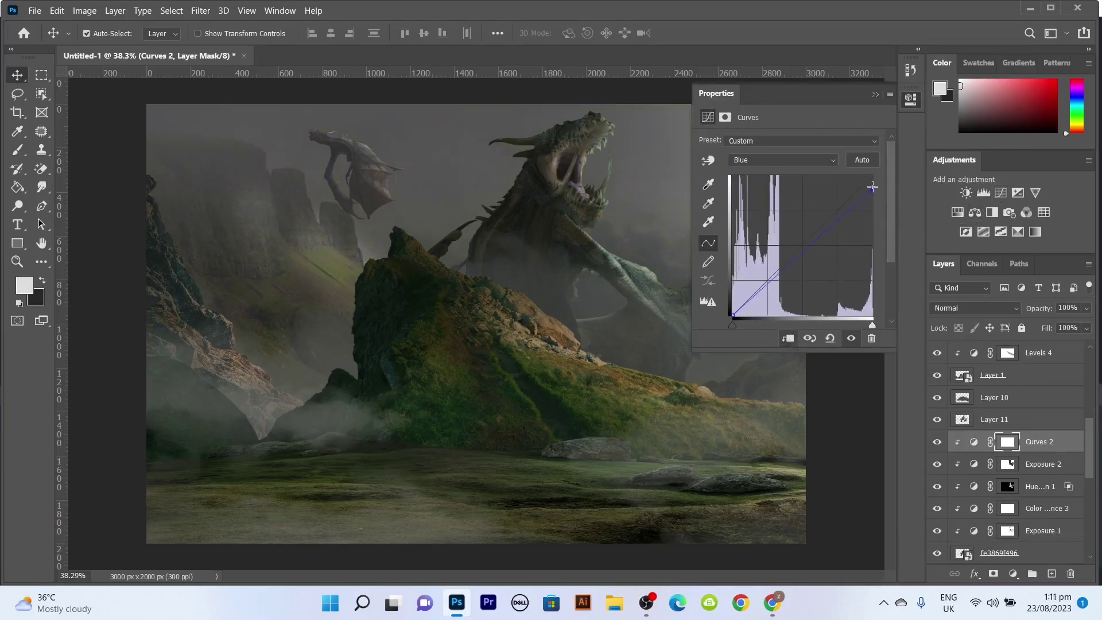
{"action": "scroll", "coordinate": [650, 414], "scroll_direction": "down", "scroll_amount": 1}
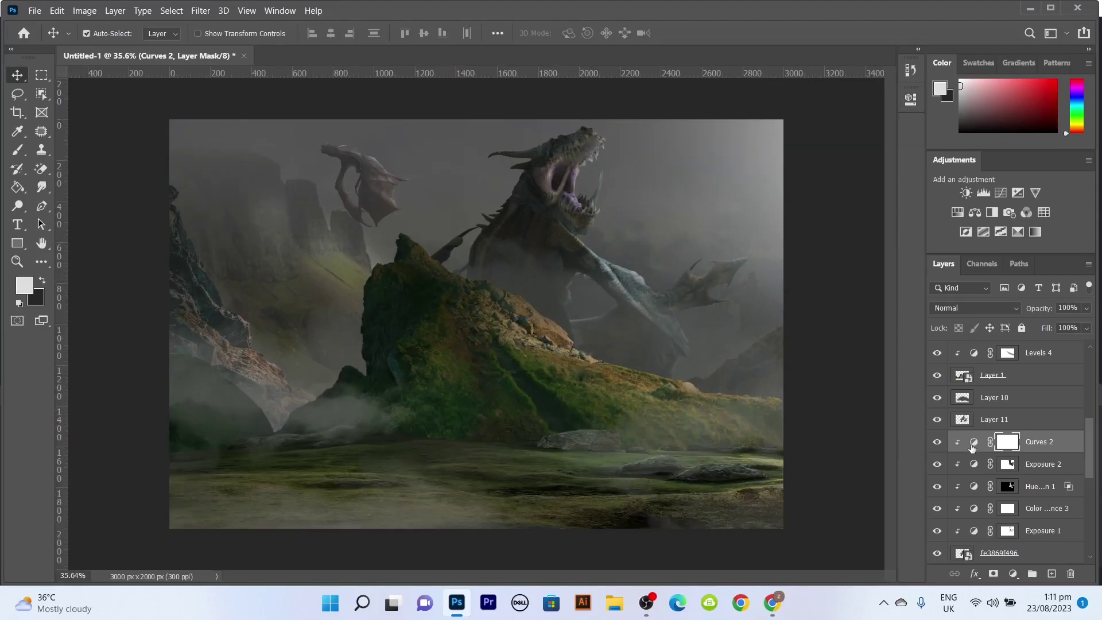
{"action": "scroll", "coordinate": [1019, 487], "scroll_direction": "up", "scroll_amount": 5}
Select Layer 12 at the top and choose to place a new image
{"action": "left_click", "coordinate": [1010, 351]}
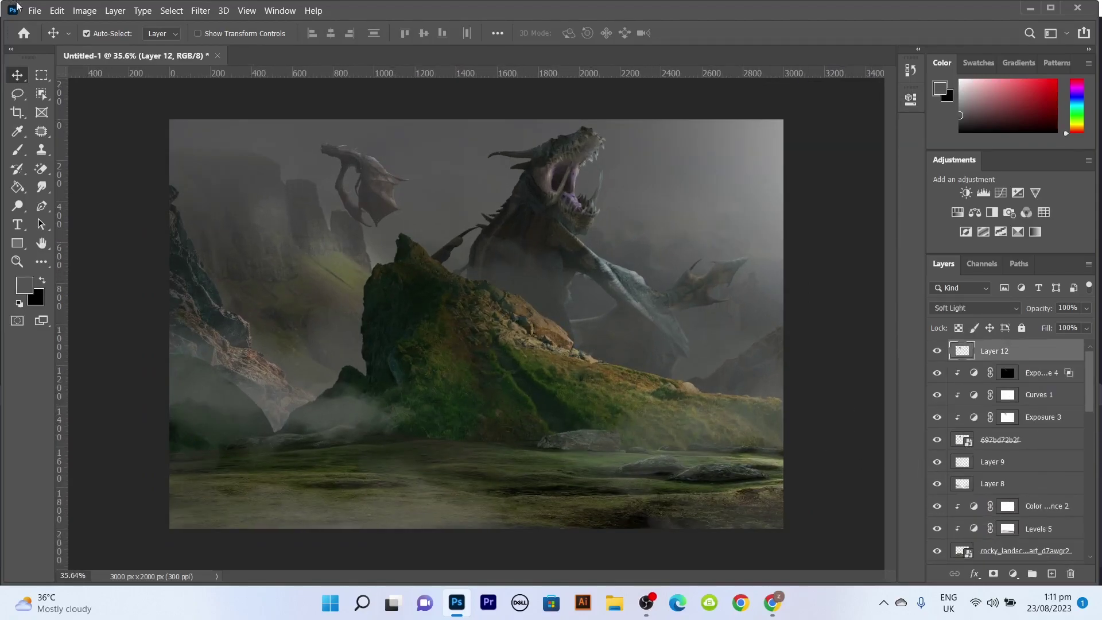
{"action": "left_click", "coordinate": [35, 10]}
{"action": "left_click", "coordinate": [63, 252]}
Place the third dragon image, rasterize it, remove its background and convert it to a Smart Object
{"action": "double_click", "coordinate": [432, 187]}
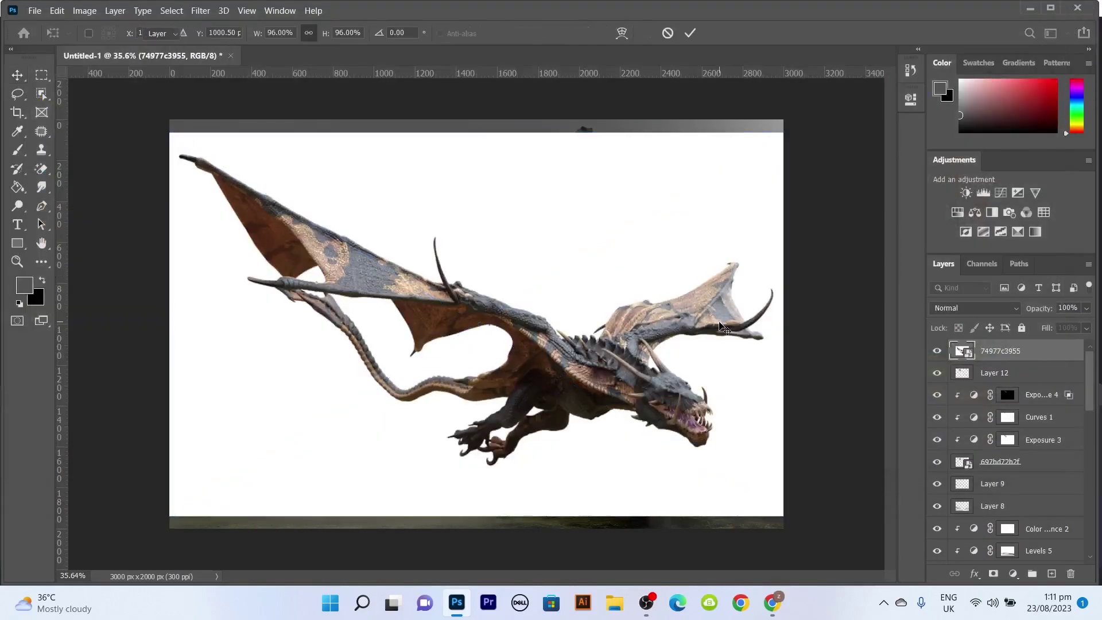
{"action": "key", "text": "Return"}
{"action": "right_click", "coordinate": [1000, 350]}
{"action": "left_click", "coordinate": [872, 249]}
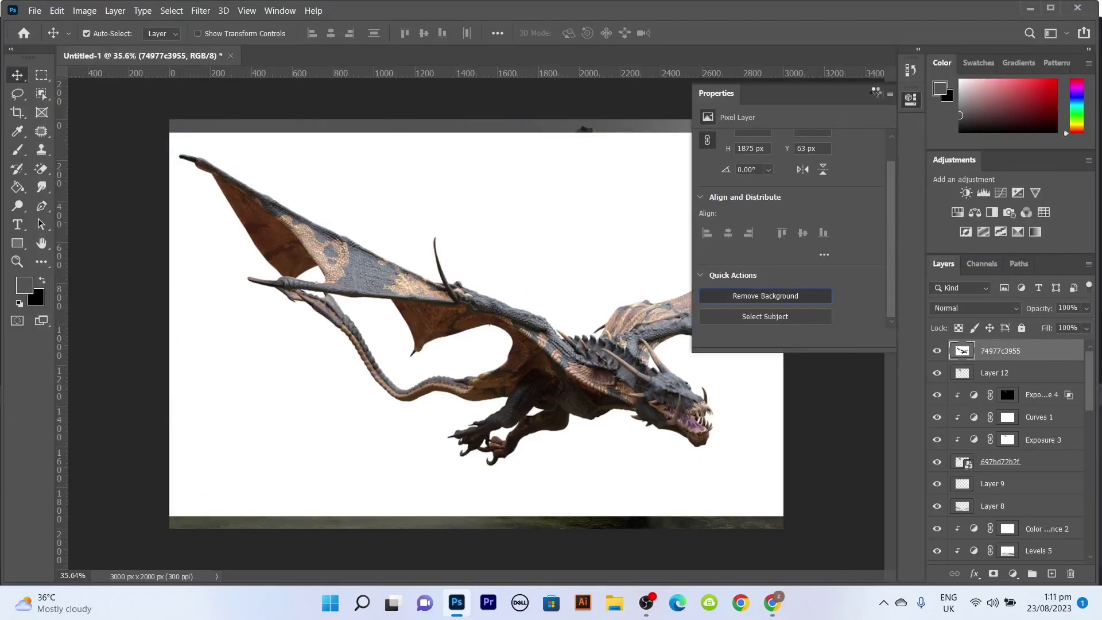
{"action": "left_click", "coordinate": [765, 296]}
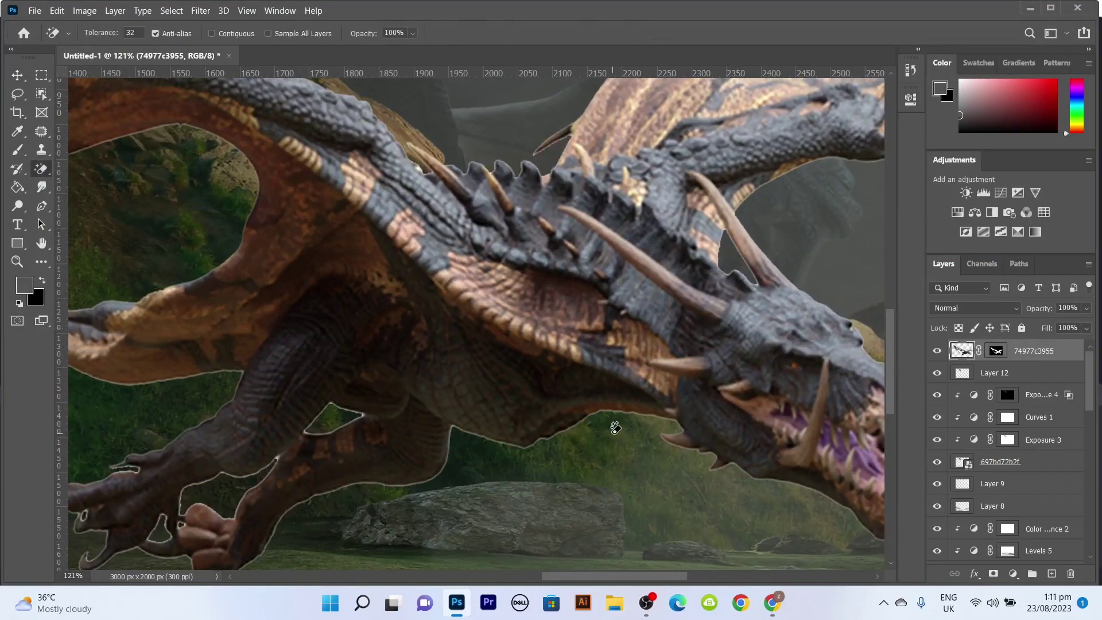
{"action": "key", "text": "ctrl+0"}
{"action": "right_click", "coordinate": [995, 350]}
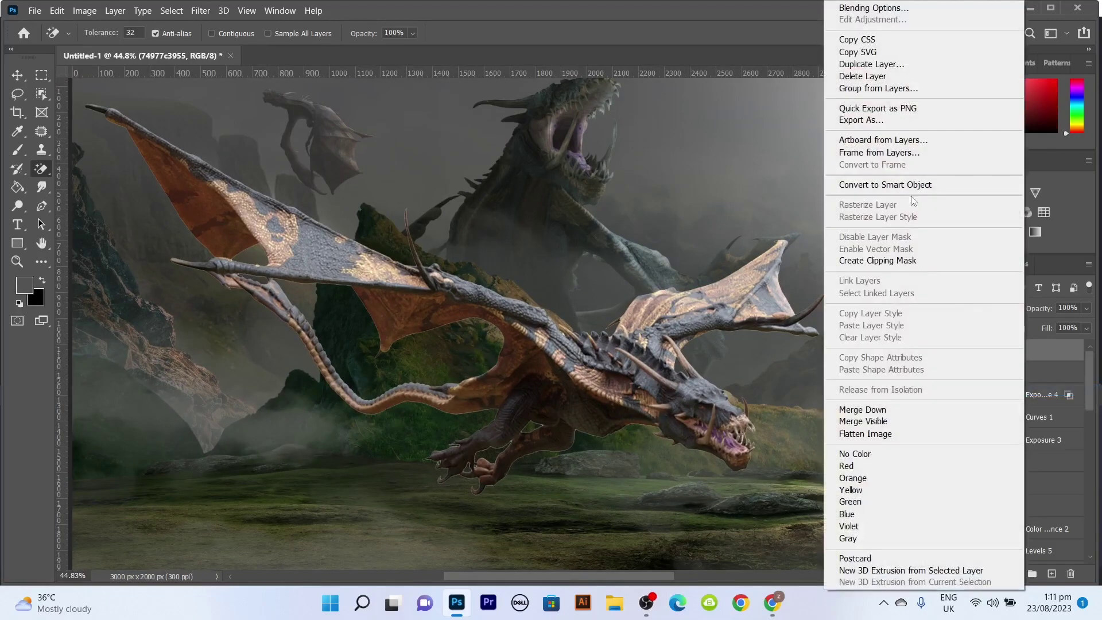
{"action": "left_click", "coordinate": [913, 184]}
Scale the new dragon down and position it in the upper-right sky
{"action": "key", "text": "ctrl+t"}
{"action": "left_click_drag", "start_coordinate": [824, 106], "coordinate": [462, 295]}
{"action": "left_click_drag", "start_coordinate": [271, 393], "coordinate": [621, 180]}
{"action": "mouse_move", "coordinate": [811, 263]}
{"action": "left_mouse_down"}
{"action": "mouse_move", "coordinate": [546, 131]}
{"action": "mouse_move", "coordinate": [740, 115]}
{"action": "left_mouse_up"}
{"action": "key", "text": "Return"}
Haze the small dragon with Curves: lower the white point and raise the black point
{"action": "scroll", "coordinate": [459, 287], "scroll_direction": "up", "scroll_amount": 3}
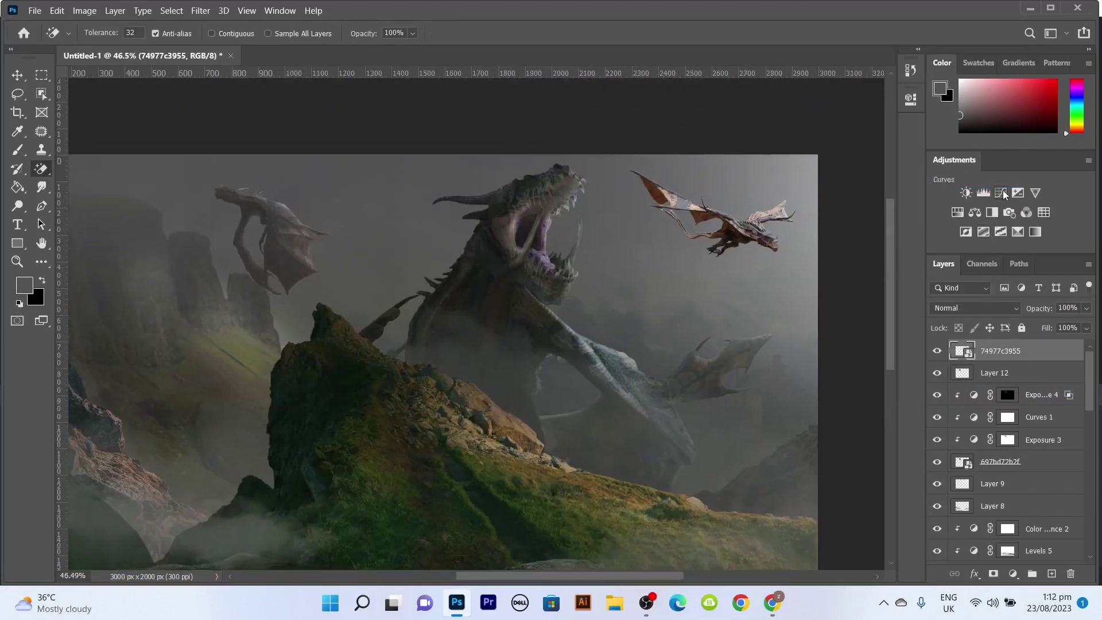
{"action": "left_click", "coordinate": [1000, 192]}
{"action": "left_click_drag", "start_coordinate": [469, 239], "coordinate": [470, 287]}
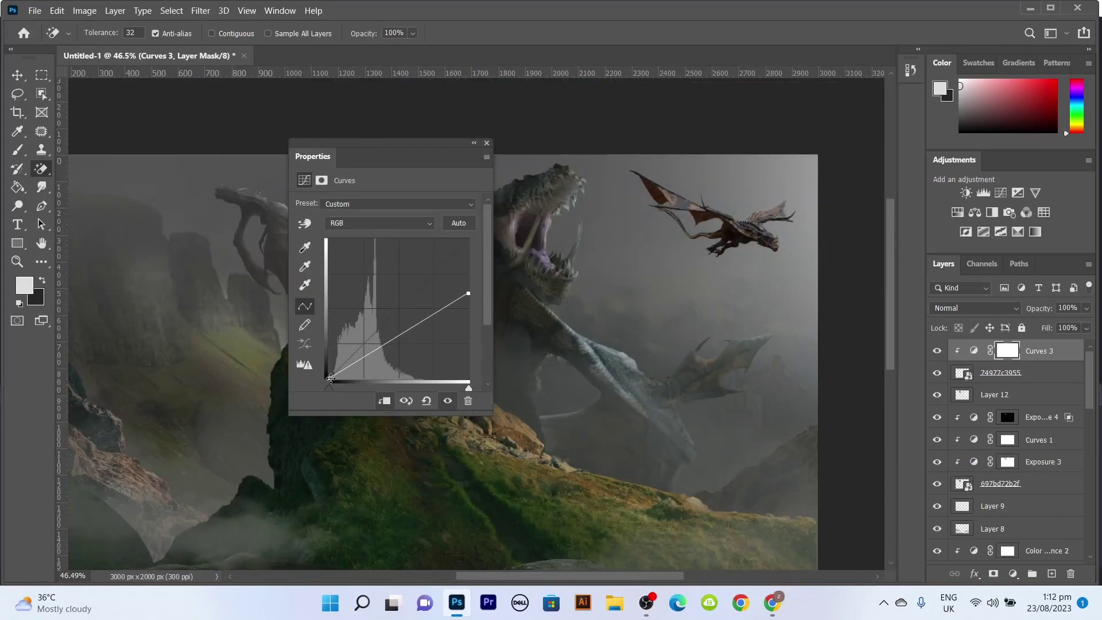
{"action": "left_click_drag", "start_coordinate": [330, 378], "coordinate": [323, 341]}
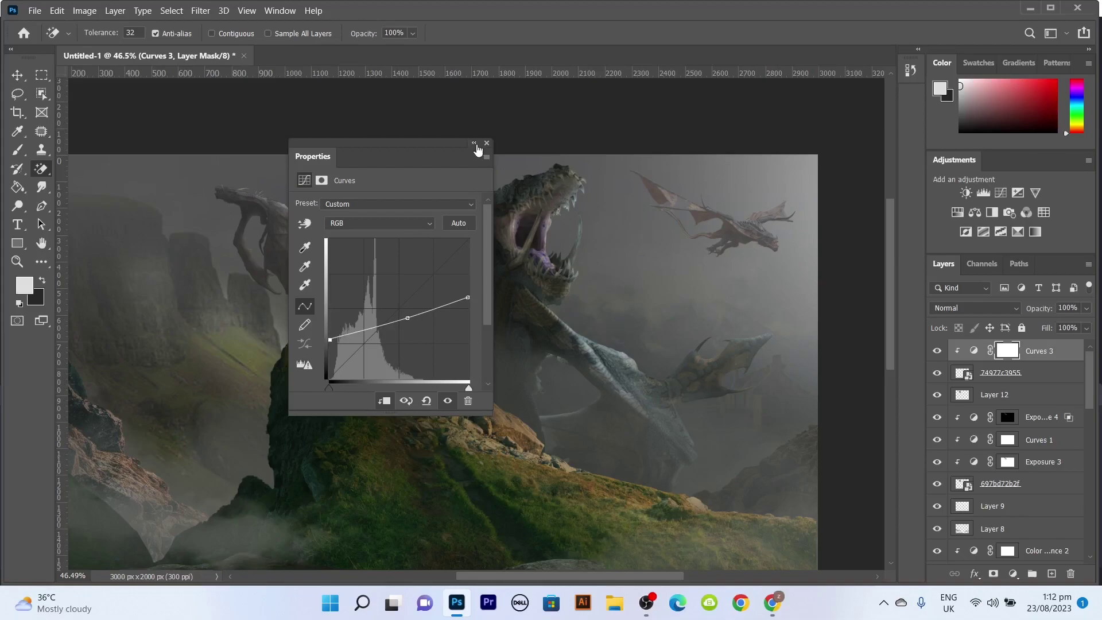
{"action": "left_click", "coordinate": [474, 142]}
Fill the dragon shape with light grey on a new Layer 13 set to Soft Light
{"action": "key", "text": "ctrl+shift+alt+n"}
{"action": "key", "text": "g"}
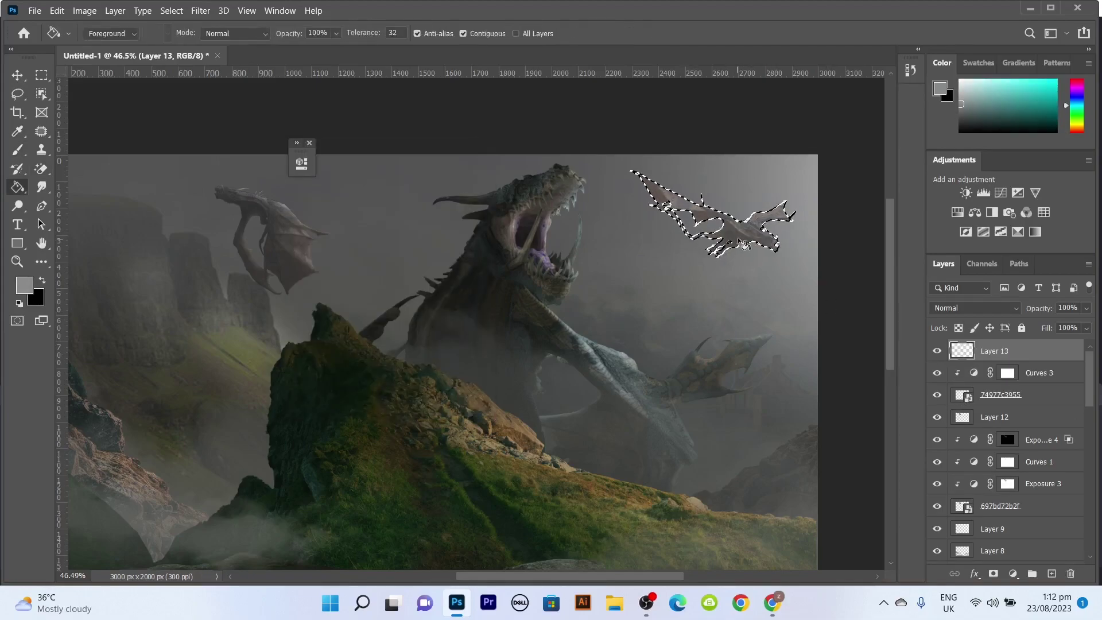
{"action": "left_click", "coordinate": [711, 227]}
{"action": "key", "text": "ctrl+d"}
{"action": "left_click", "coordinate": [976, 308]}
{"action": "left_click", "coordinate": [945, 408]}
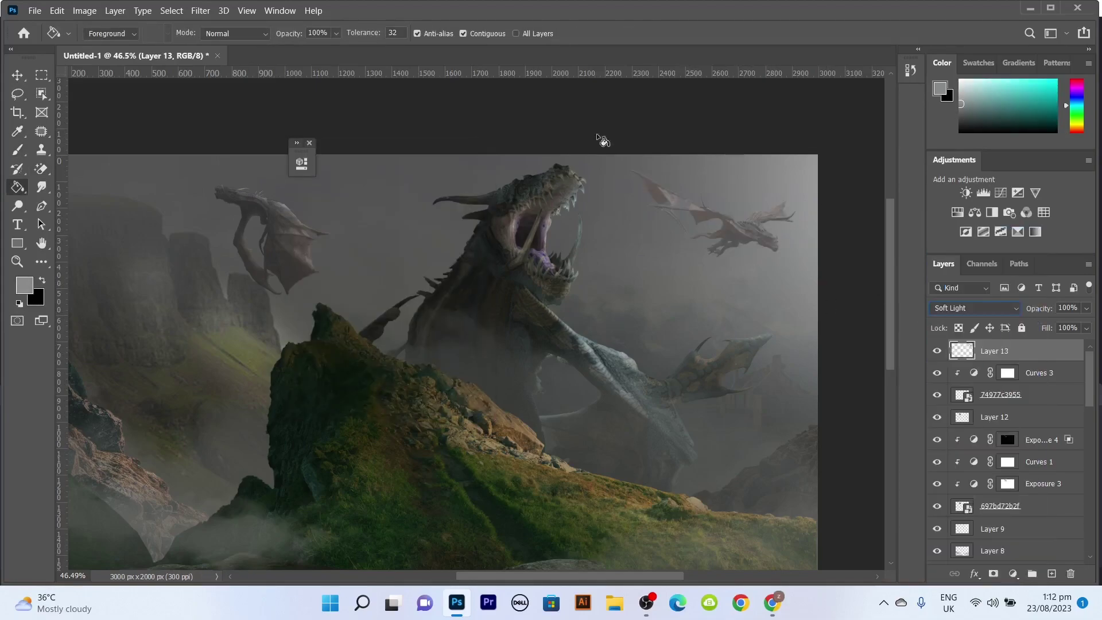
Move the floating Properties panel out of the way
{"action": "key", "text": "v"}
{"action": "scroll", "coordinate": [660, 294], "scroll_direction": "down", "scroll_amount": 2}
{"action": "scroll", "coordinate": [660, 294], "scroll_direction": "up", "scroll_amount": 1}
{"action": "scroll", "coordinate": [696, 233], "scroll_direction": "down", "scroll_amount": 2}
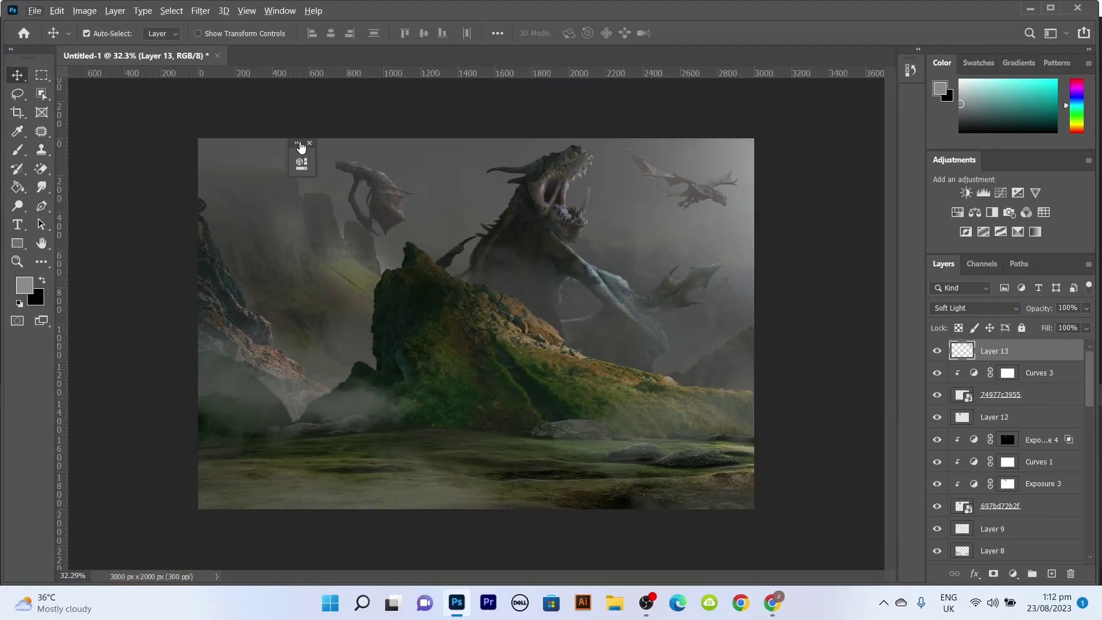
{"action": "mouse_move", "coordinate": [300, 152]}
{"action": "left_mouse_down"}
{"action": "mouse_move", "coordinate": [733, 148]}
{"action": "mouse_move", "coordinate": [911, 95]}
{"action": "left_mouse_up"}
Set Layer 14, holding the grey mossy-rock fill, to Color blend mode
{"action": "scroll", "coordinate": [461, 305], "scroll_direction": "up", "scroll_amount": 1}
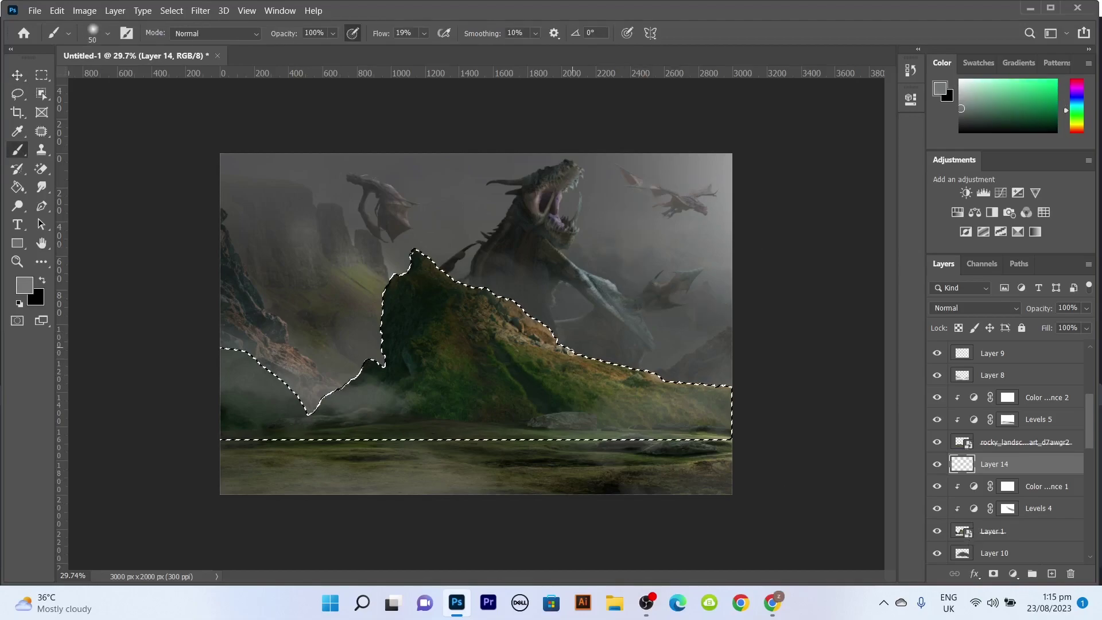
{"action": "left_click", "coordinate": [975, 308]}
{"action": "left_click", "coordinate": [946, 562]}
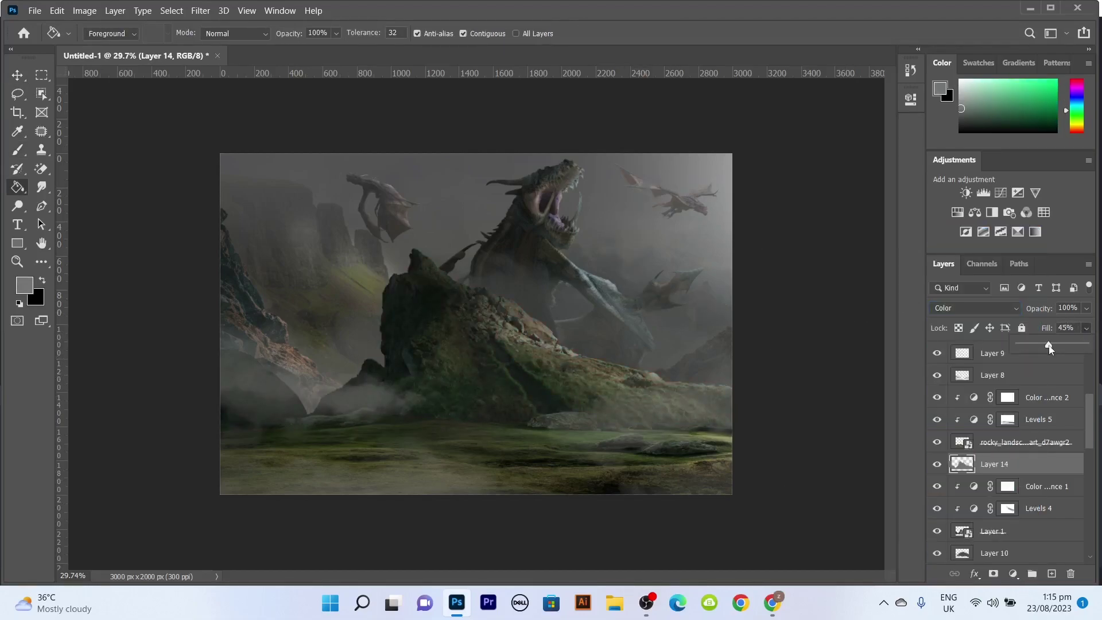
{"action": "key", "text": "v"}
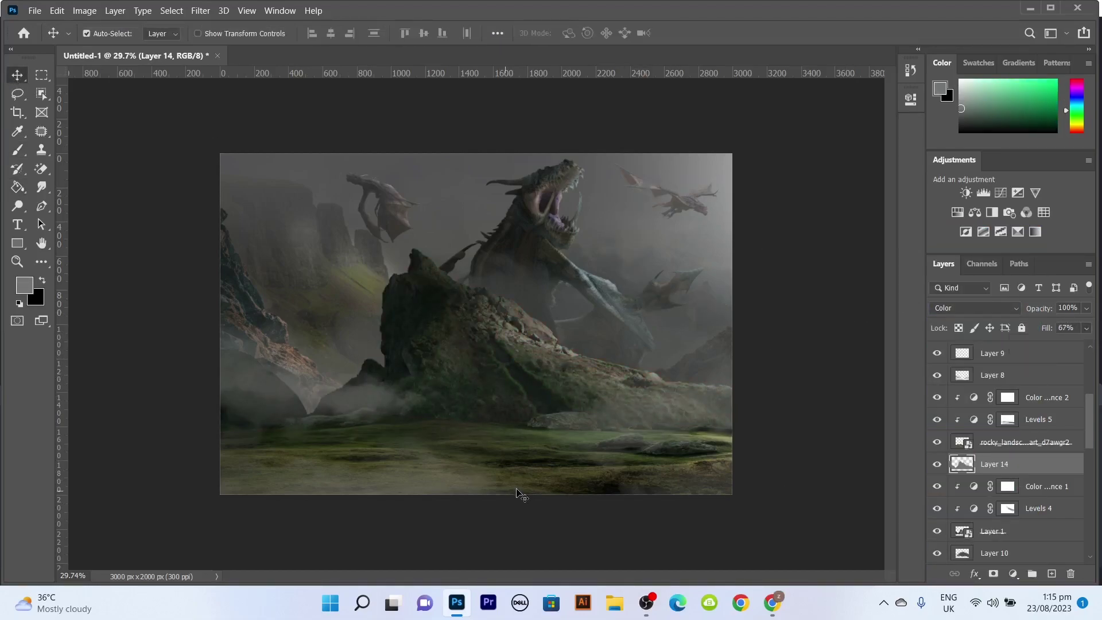
Fill the bottom ground area grey on a new Color-blended Layer 15, then select Layer 13
{"action": "left_click", "coordinate": [1007, 419]}
{"action": "key", "text": "ctrl+shift+alt+n"}
{"action": "left_click_drag", "start_coordinate": [223, 427], "coordinate": [729, 427]}
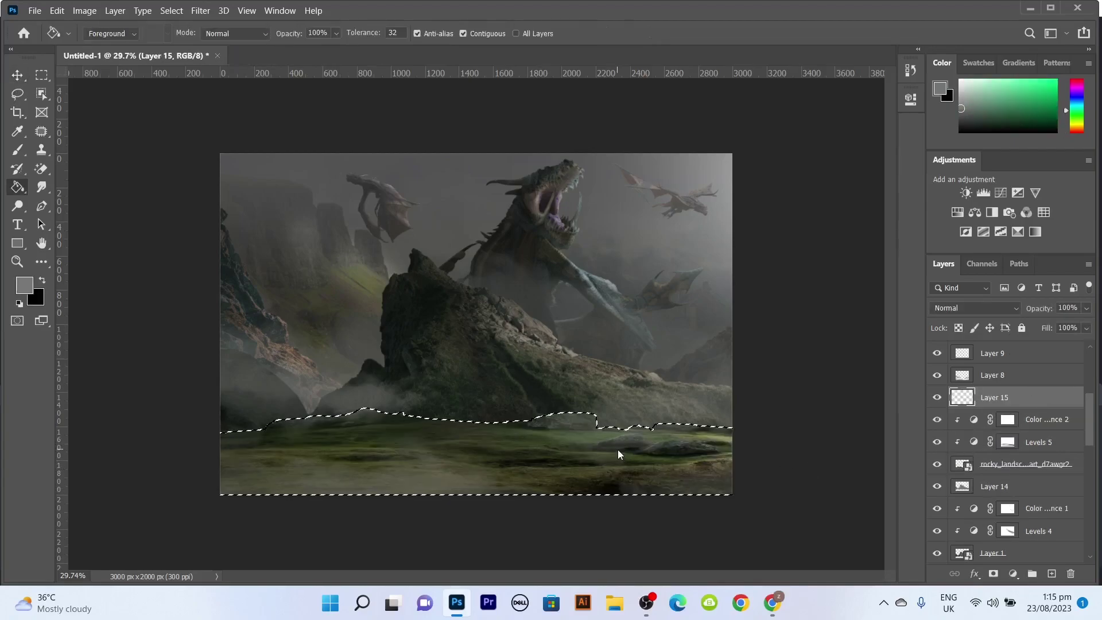
{"action": "left_click", "coordinate": [476, 459]}
{"action": "left_click", "coordinate": [975, 309]}
{"action": "left_click", "coordinate": [946, 562]}
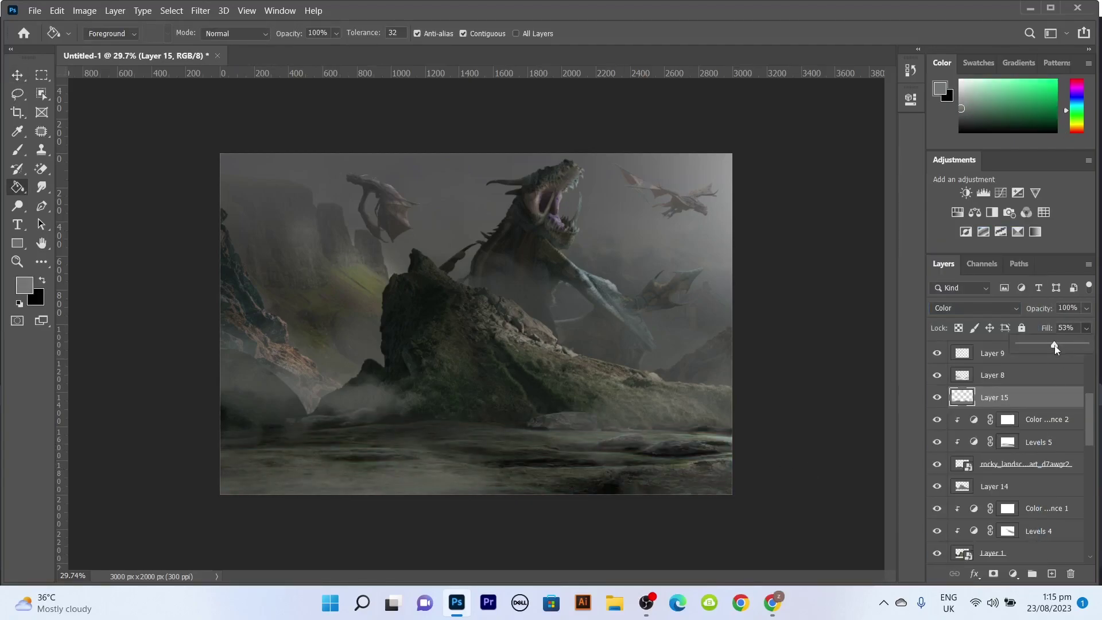
{"action": "key", "text": "v"}
{"action": "scroll", "coordinate": [1009, 448], "scroll_direction": "up", "scroll_amount": 5}
{"action": "left_click", "coordinate": [994, 351]}
Place the Spartan warrior image, rasterize it, remove its background and convert it to a Smart Object
{"action": "left_click", "coordinate": [35, 10]}
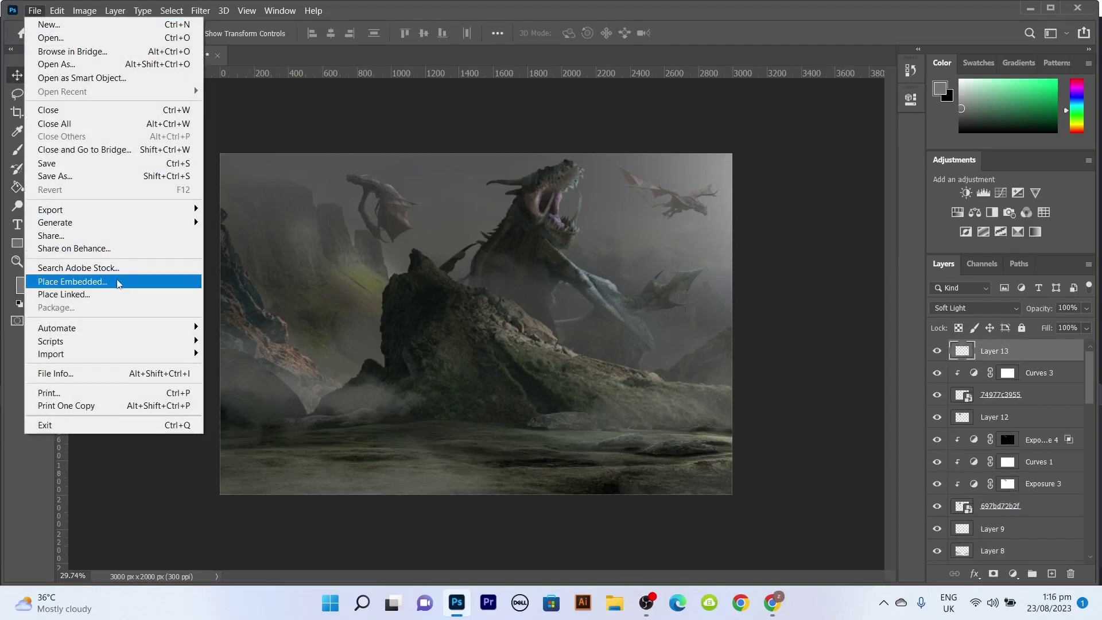
{"action": "left_click", "coordinate": [119, 284]}
{"action": "double_click", "coordinate": [794, 172]}
{"action": "key", "text": "Return"}
{"action": "right_click", "coordinate": [1010, 350]}
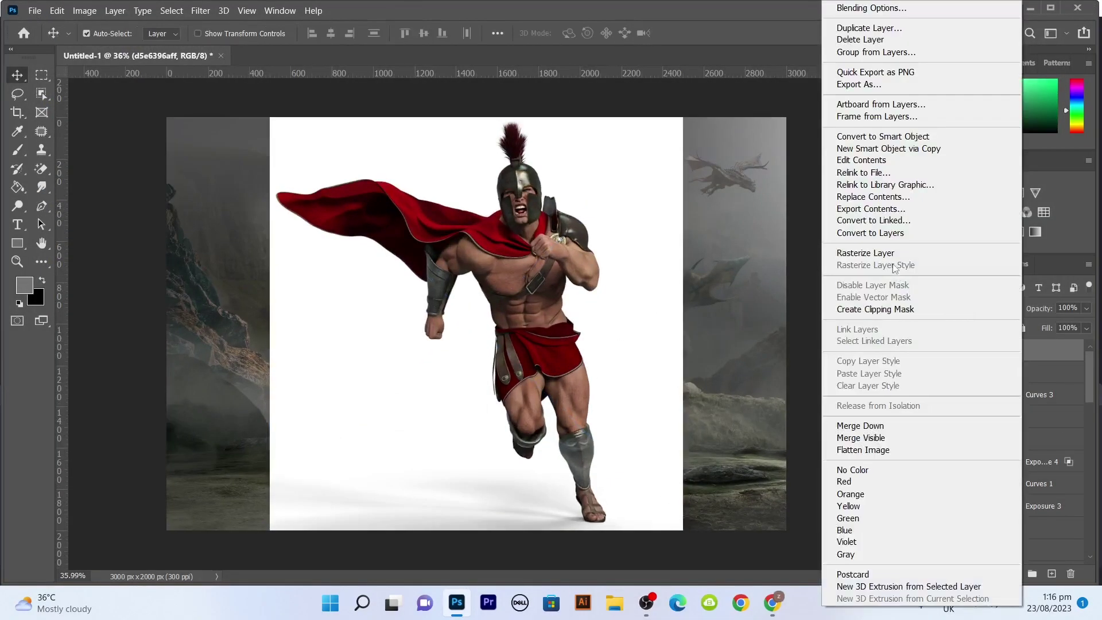
{"action": "left_click", "coordinate": [883, 253]}
{"action": "scroll", "coordinate": [794, 287], "scroll_direction": "down", "scroll_amount": 1}
{"action": "left_click", "coordinate": [764, 296]}
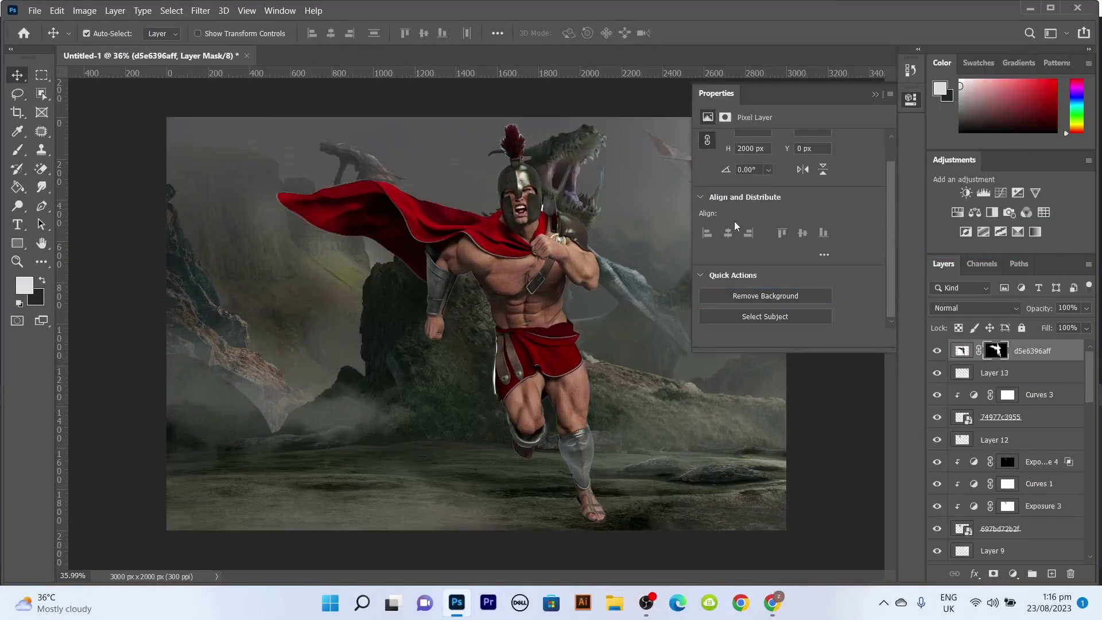
{"action": "right_click", "coordinate": [1010, 350]}
{"action": "left_click", "coordinate": [899, 184]}
Scale the warrior small and set him on the ground right of the rock
{"action": "key", "text": "ctrl+t"}
{"action": "left_click_drag", "start_coordinate": [700, 92], "coordinate": [669, 315]}
{"action": "scroll", "coordinate": [669, 315], "scroll_direction": "down", "scroll_amount": 3, "text": "alt"}
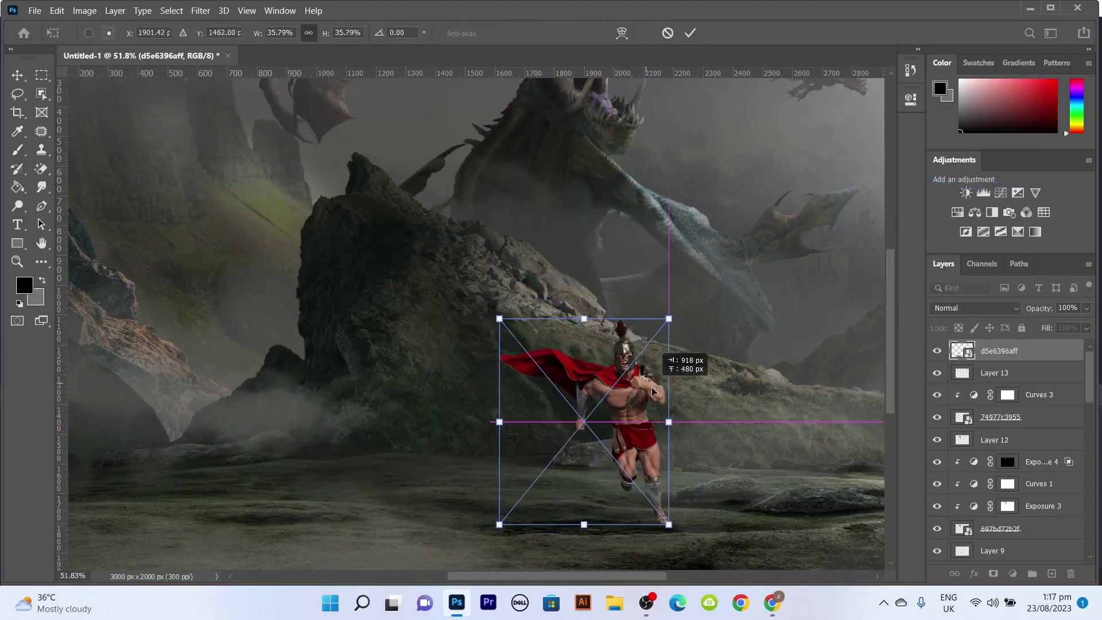
{"action": "key", "text": "Return"}
{"action": "key", "text": "b"}
{"action": "scroll", "coordinate": [627, 440], "scroll_direction": "up", "scroll_amount": 3, "text": "alt"}
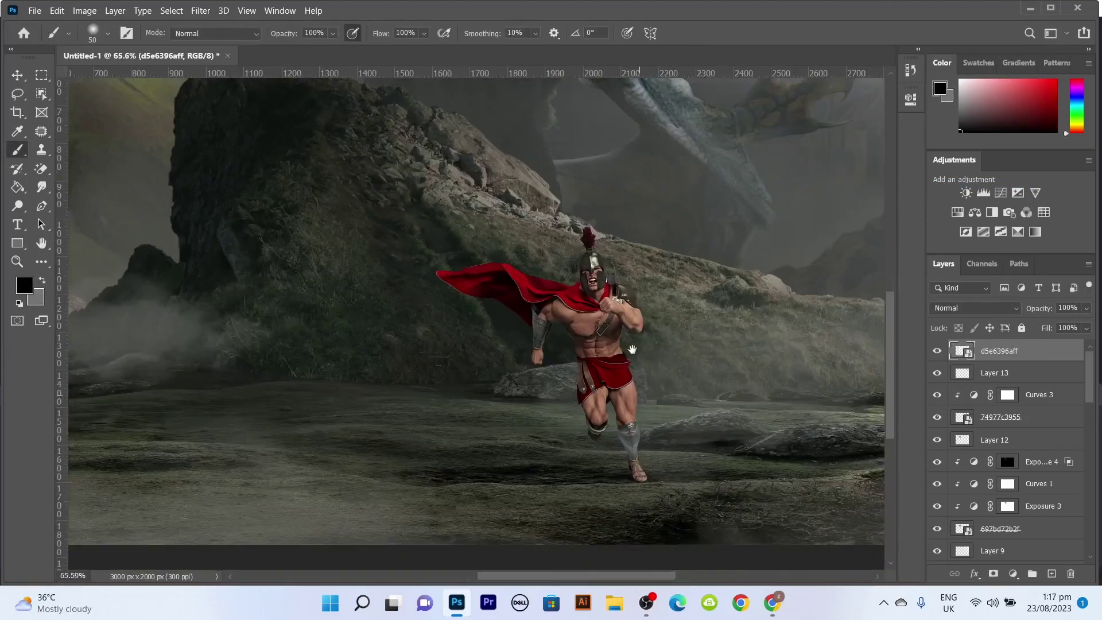
{"action": "key", "text": "v"}
{"action": "scroll", "coordinate": [627, 439], "scroll_direction": "down", "scroll_amount": 3, "text": "alt"}
{"action": "left_click_drag", "start_coordinate": [627, 440], "coordinate": [624, 441]}
{"action": "key", "text": "ctrl+t"}
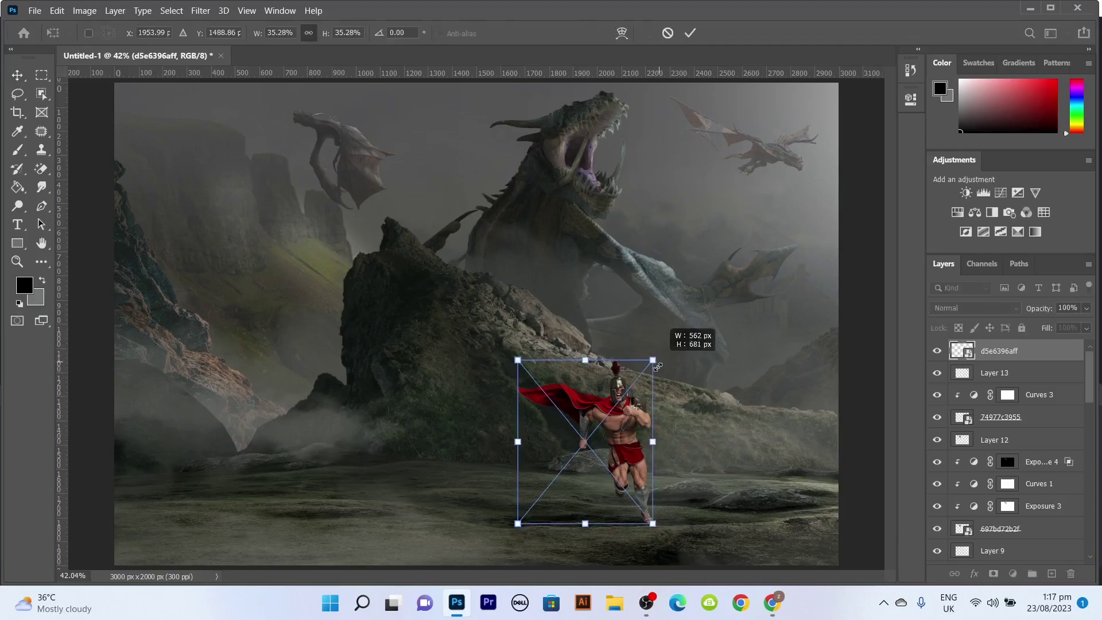
{"action": "left_click_drag", "start_coordinate": [676, 364], "coordinate": [669, 413]}
{"action": "key", "text": "Return"}
{"action": "scroll", "coordinate": [648, 511], "scroll_direction": "down", "scroll_amount": 1, "text": "alt"}
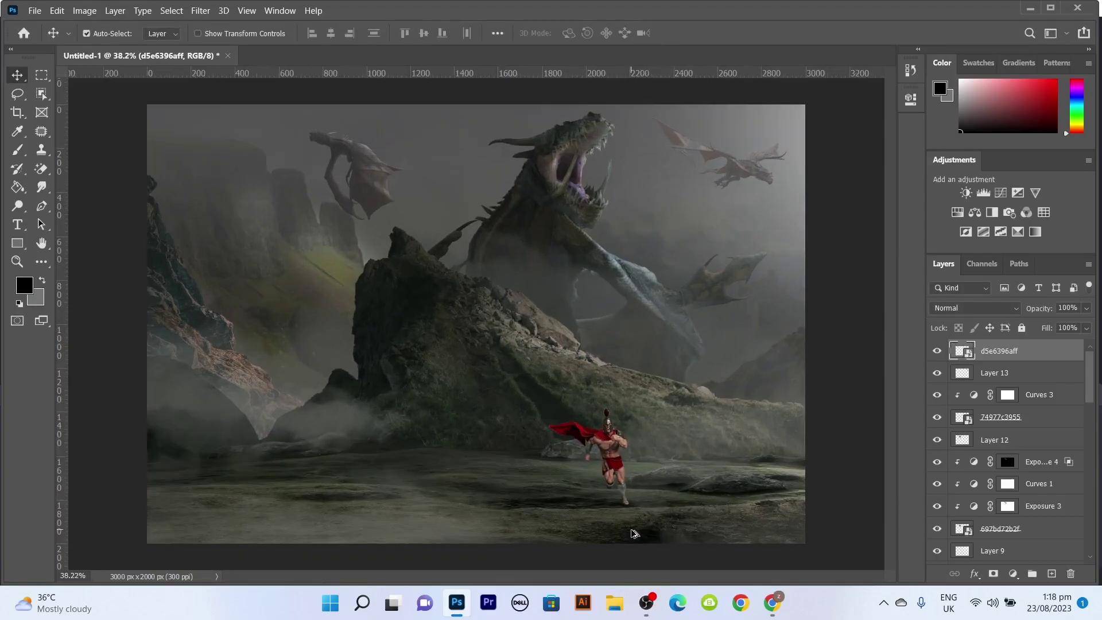
Mute the warrior with a grey Color-blended Layer 16 at 65% fill, then add a clipped Curves
{"action": "key", "text": "ctrl+shift+alt+n"}
{"action": "key", "text": "g"}
{"action": "key", "text": "x"}
{"action": "left_click", "coordinate": [608, 459]}
{"action": "key", "text": "ctrl+d"}
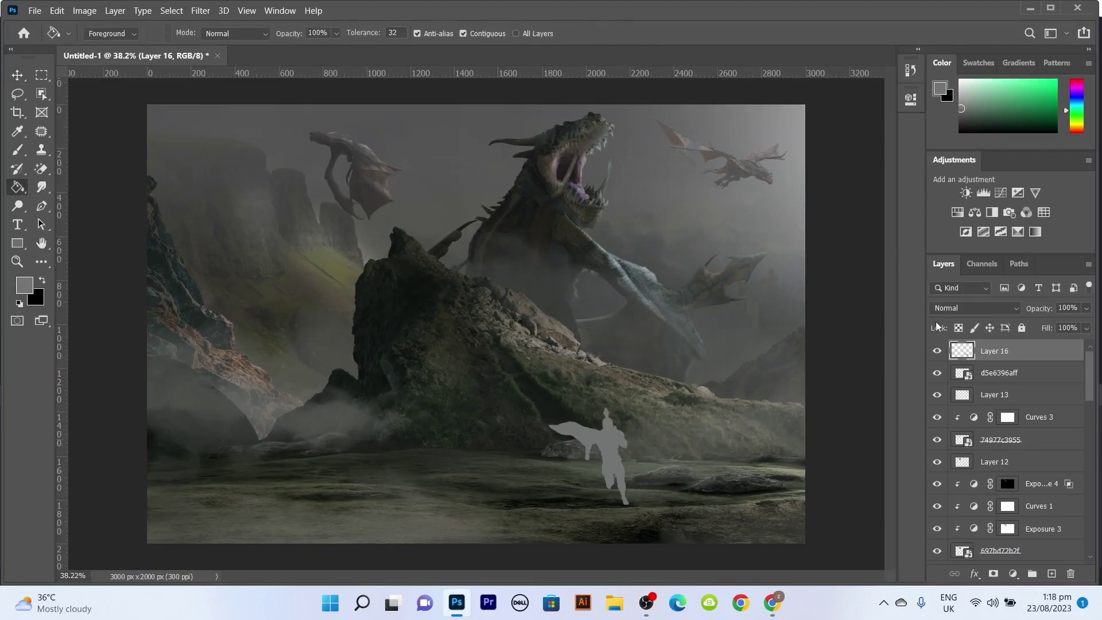
{"action": "left_click", "coordinate": [976, 308]}
{"action": "left_click", "coordinate": [953, 565]}
{"action": "left_click", "coordinate": [1086, 328]}
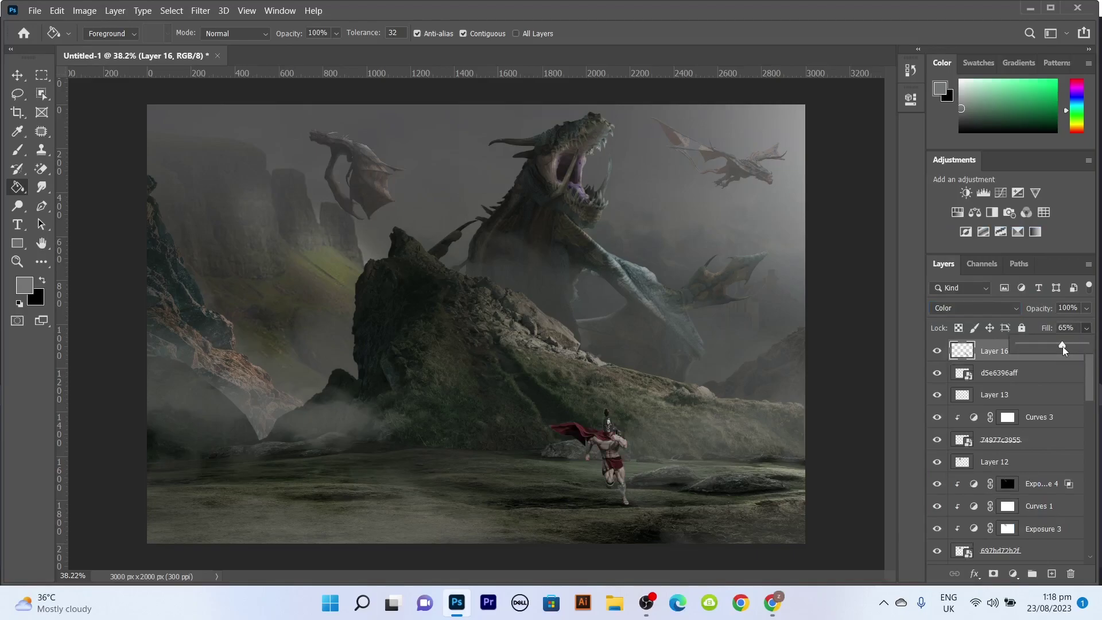
{"action": "left_click", "coordinate": [998, 373]}
{"action": "left_click", "coordinate": [1000, 192]}
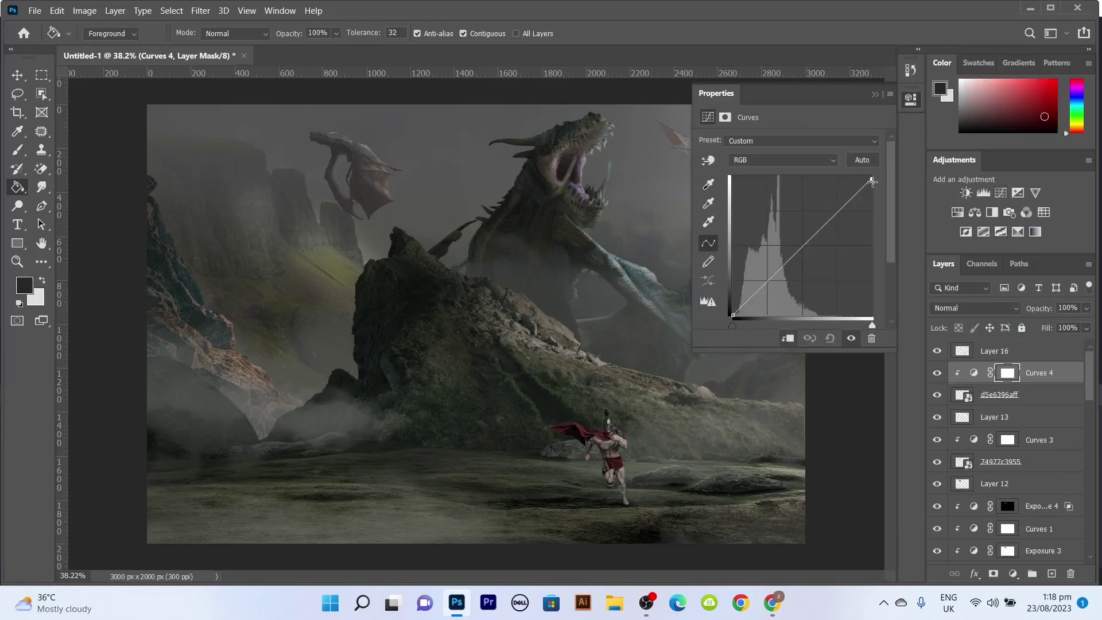
Lower the Curves 4 white point to darken the Spartan warrior
{"action": "left_click_drag", "start_coordinate": [871, 181], "coordinate": [886, 237]}
{"action": "scroll", "coordinate": [631, 441], "scroll_direction": "up", "scroll_amount": 5}
{"action": "scroll", "coordinate": [631, 442], "scroll_direction": "up", "scroll_amount": 5}
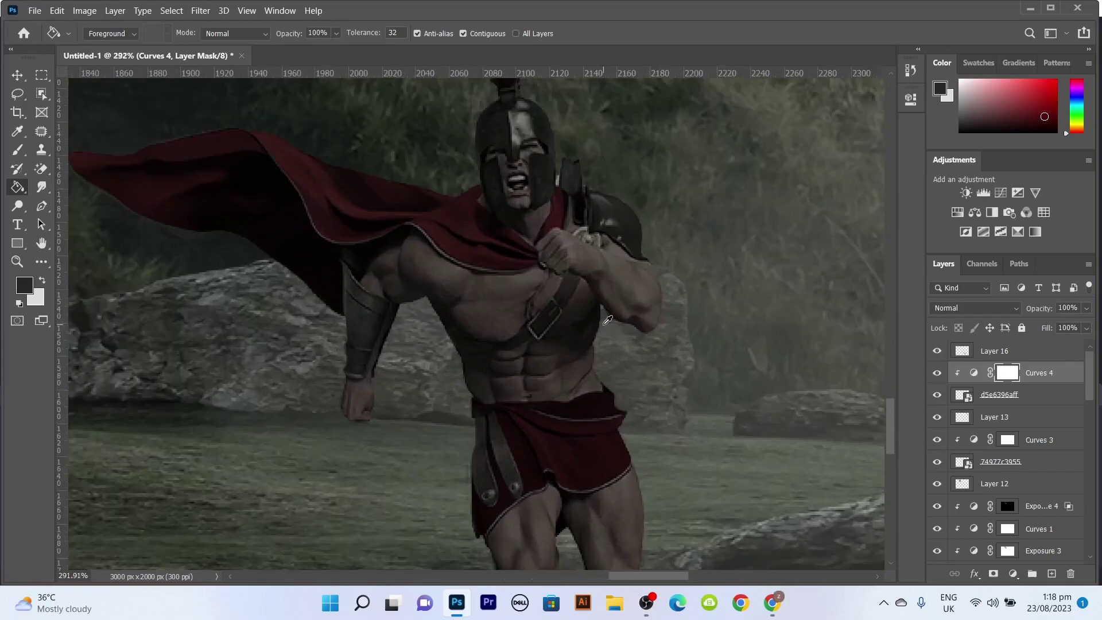
{"action": "key", "text": "b"}
Zoom in to work on the warrior's helmet, legs and cape edges, then zoom back out
{"action": "scroll", "coordinate": [559, 105], "scroll_direction": "up", "scroll_amount": 5}
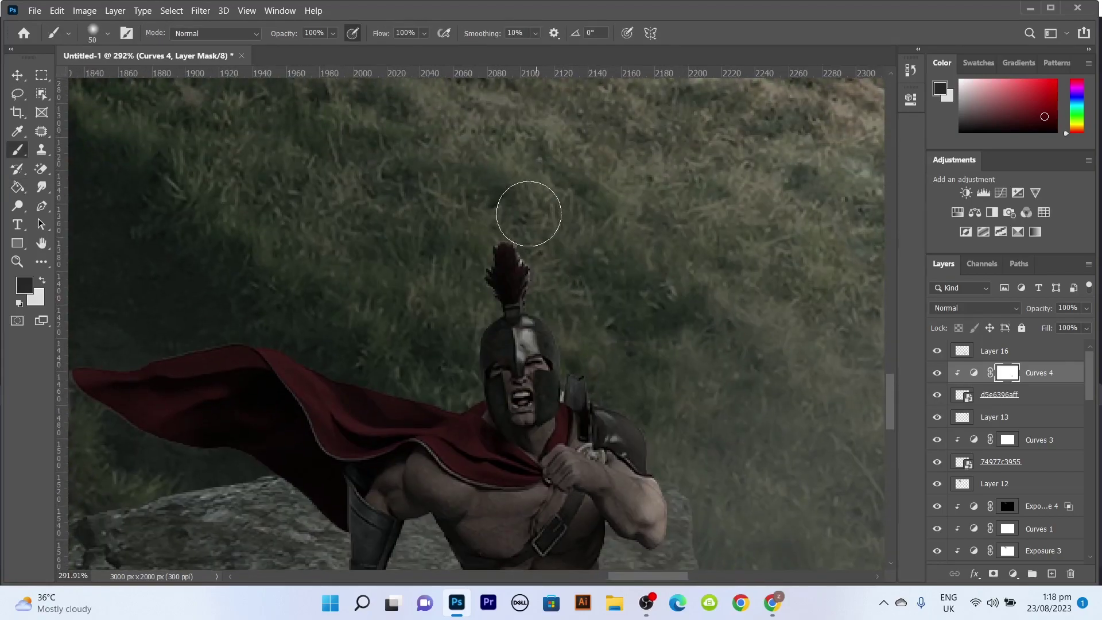
{"action": "scroll", "coordinate": [528, 209], "scroll_direction": "down", "scroll_amount": 2}
{"action": "scroll", "coordinate": [604, 374], "scroll_direction": "down", "scroll_amount": 3}
{"action": "scroll", "coordinate": [634, 327], "scroll_direction": "down", "scroll_amount": 6}
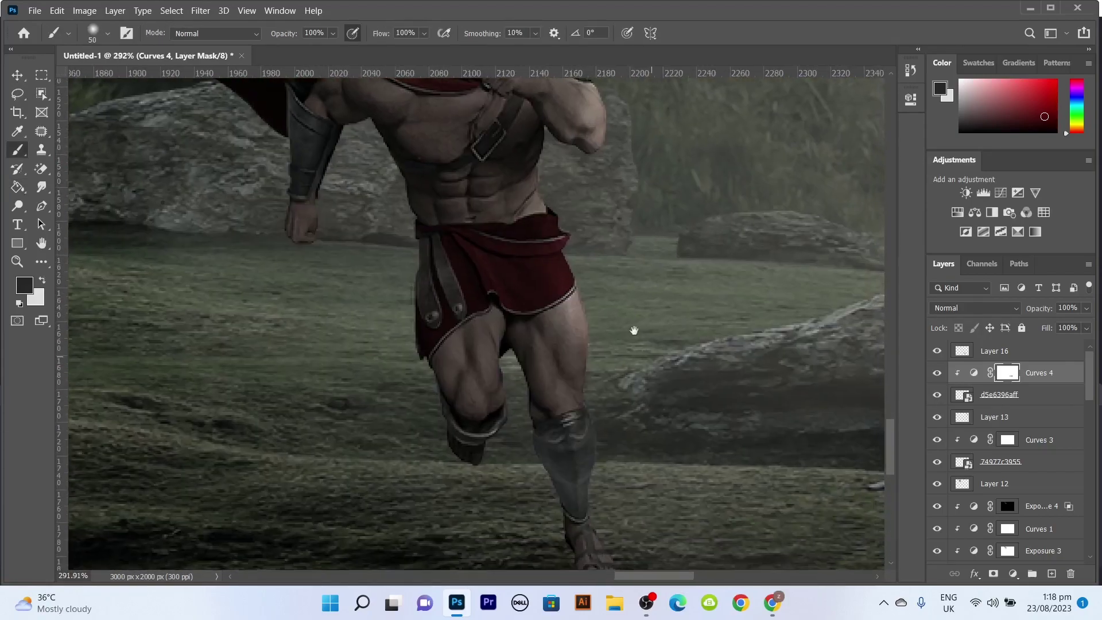
{"action": "scroll", "coordinate": [552, 453], "scroll_direction": "down", "scroll_amount": 1}
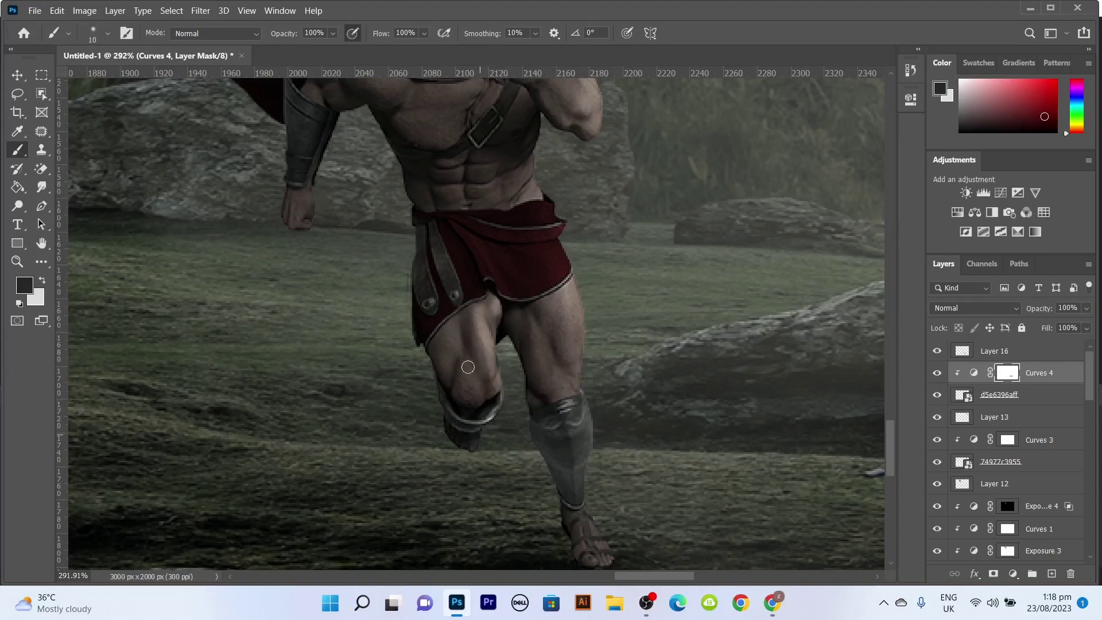
{"action": "scroll", "coordinate": [516, 361], "scroll_direction": "up", "scroll_amount": 5}
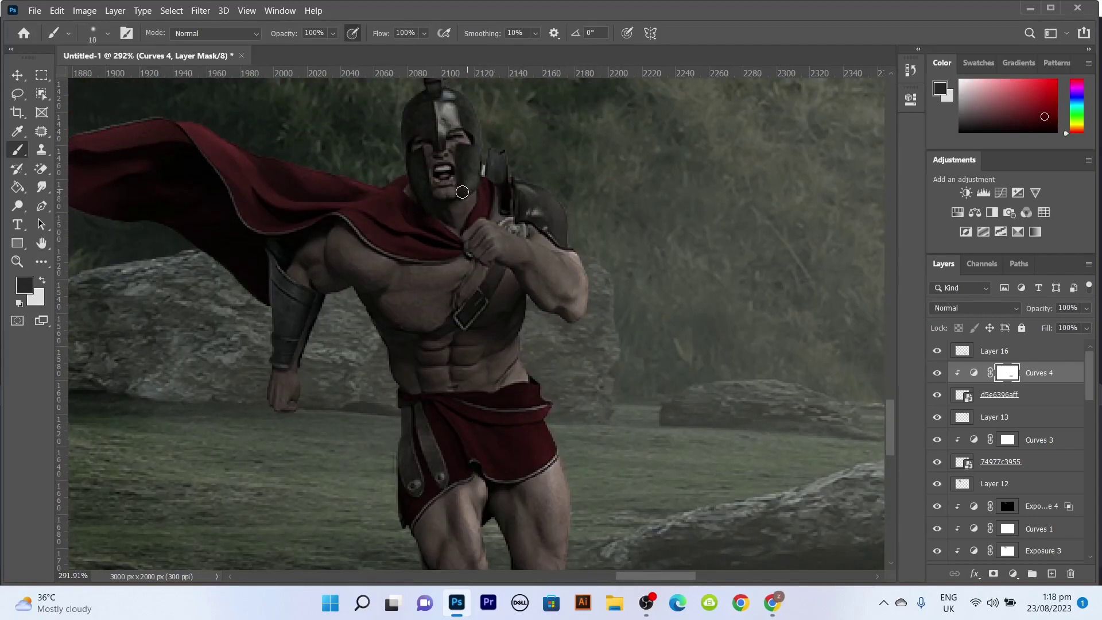
{"action": "left_click_drag", "start_coordinate": [344, 239], "coordinate": [530, 322]}
{"action": "scroll", "coordinate": [507, 362], "scroll_direction": "up", "scroll_amount": 2}
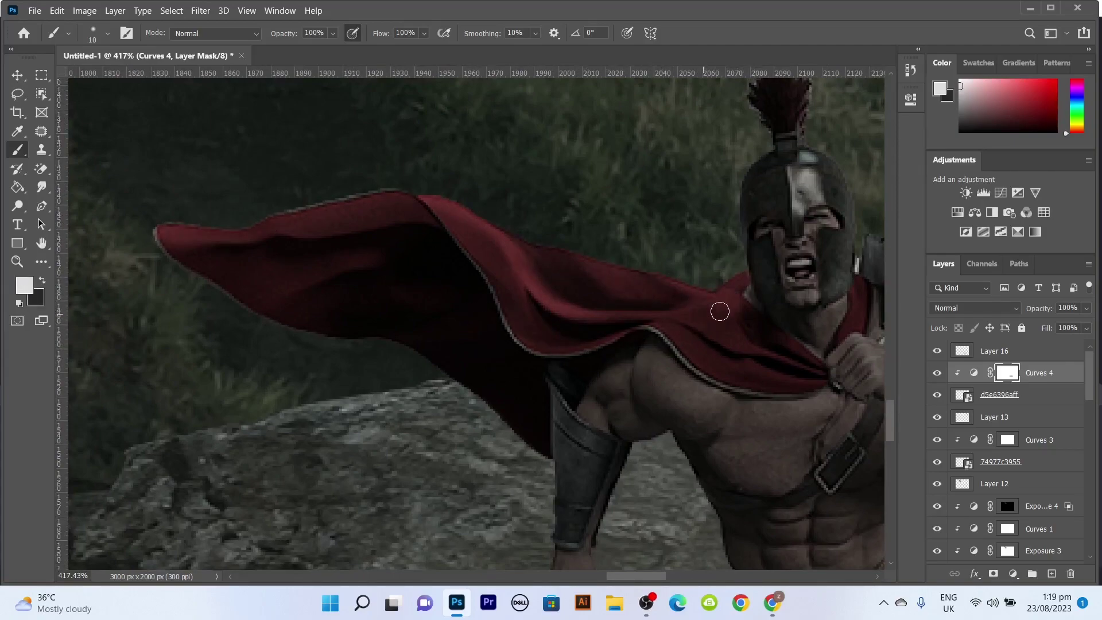
{"action": "scroll", "coordinate": [719, 311], "scroll_direction": "down", "scroll_amount": 5}
{"action": "scroll", "coordinate": [745, 344], "scroll_direction": "down", "scroll_amount": 4}
{"action": "scroll", "coordinate": [803, 401], "scroll_direction": "down", "scroll_amount": 4}
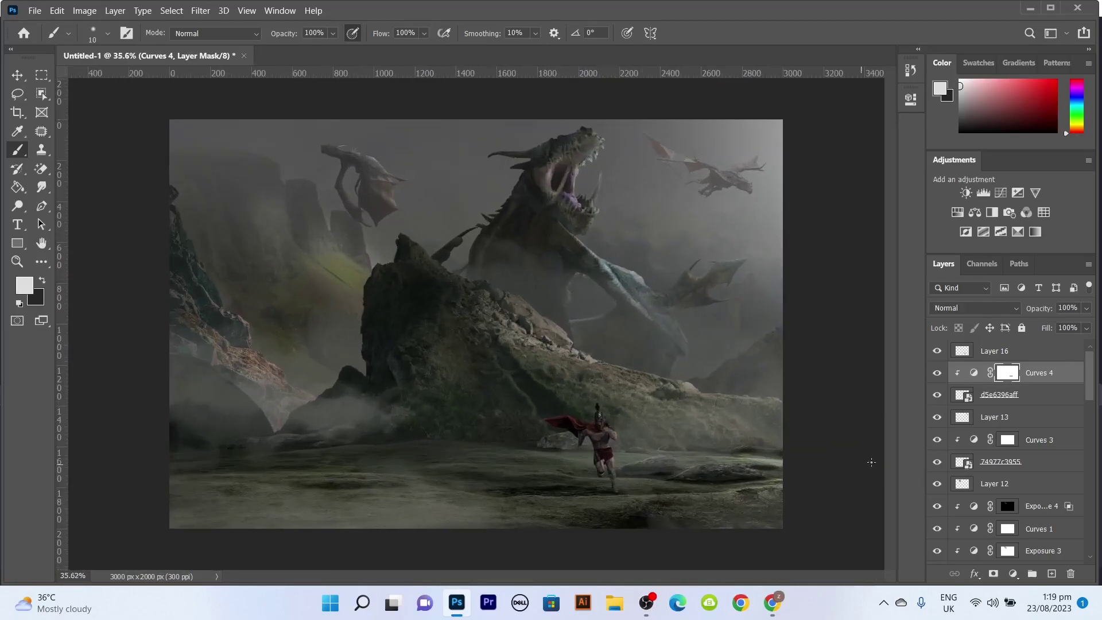
Paint soft fog across the lower-left ground on new Layer 17 at 30% fill
{"action": "left_click", "coordinate": [614, 413]}
{"action": "left_click_drag", "start_coordinate": [614, 413], "coordinate": [318, 445]}
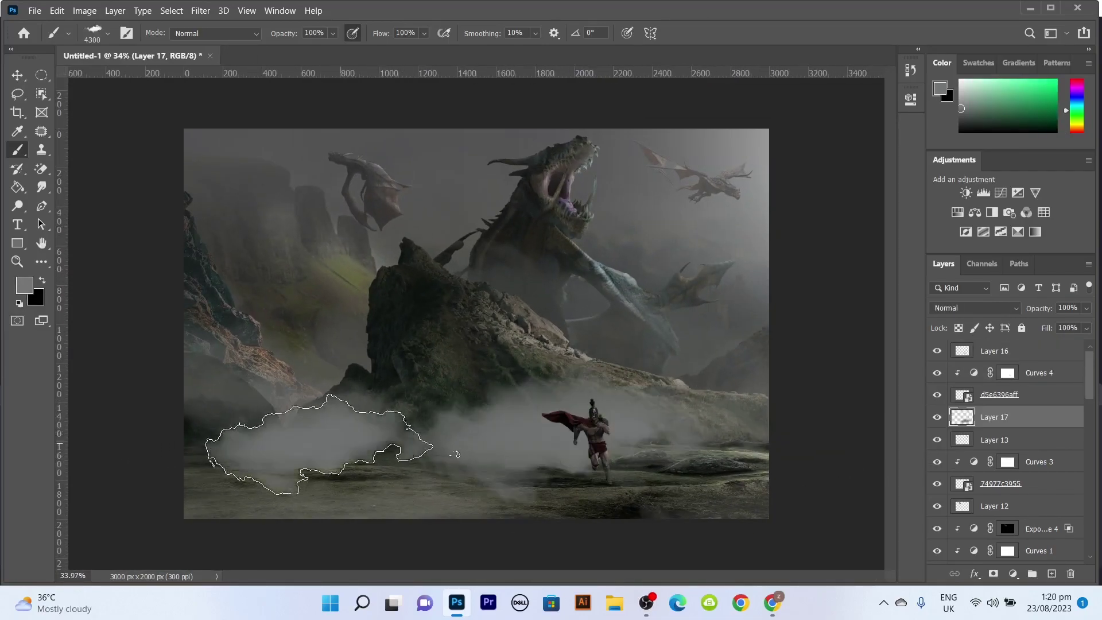
{"action": "key", "text": "ctrl+z"}
{"action": "key", "text": "bracketleft"}
{"action": "left_click", "coordinate": [884, 388], "text": "alt"}
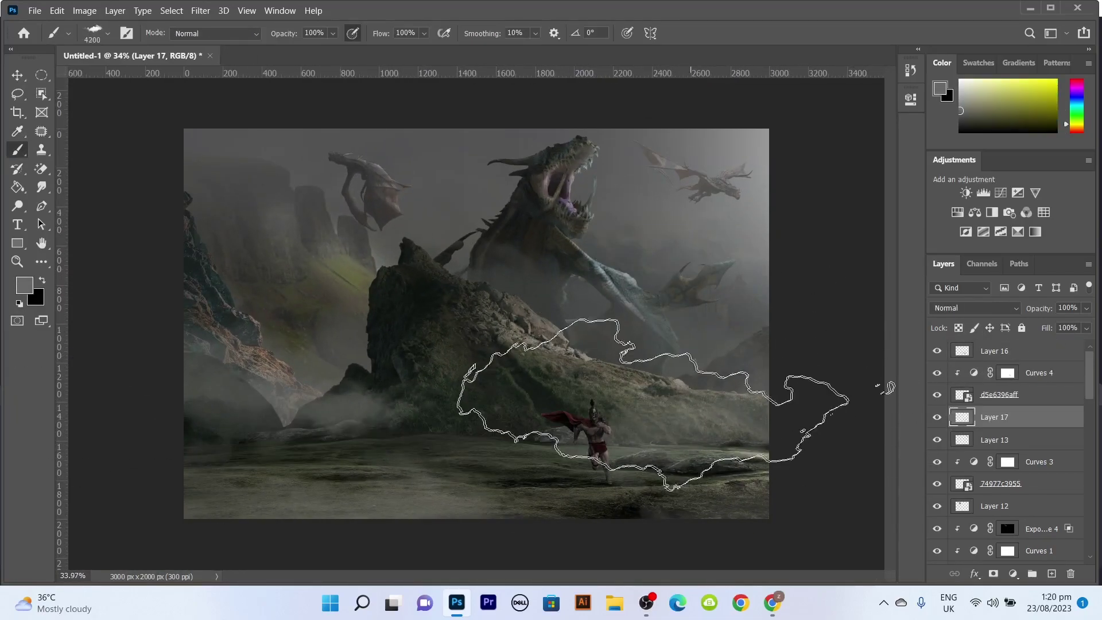
{"action": "left_click_drag", "start_coordinate": [803, 427], "coordinate": [0, 462]}
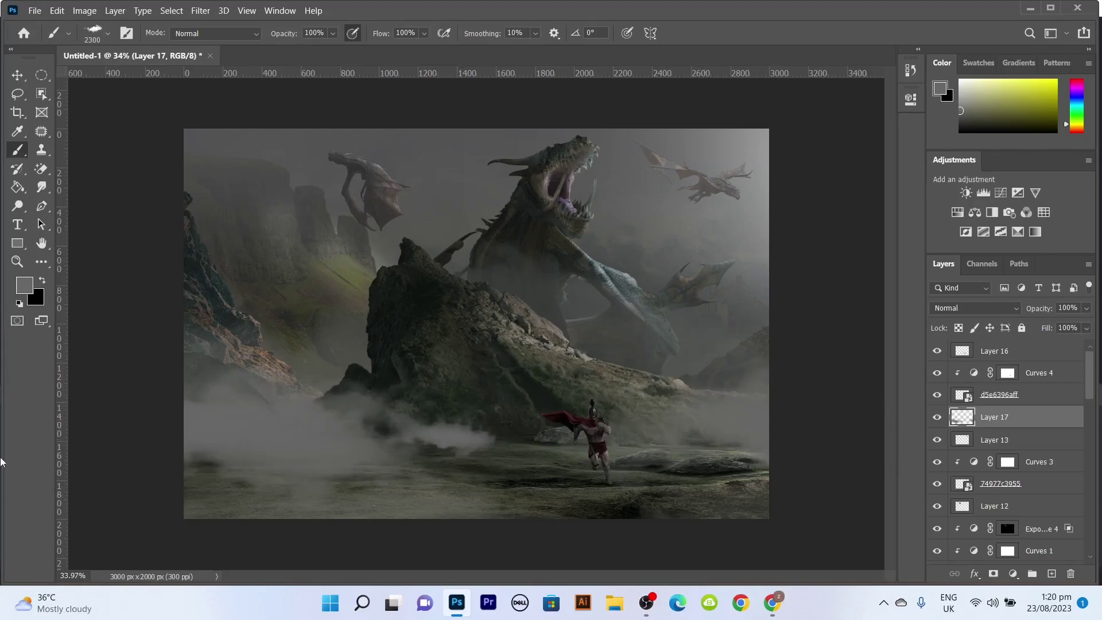
{"action": "left_click_drag", "start_coordinate": [1086, 328], "coordinate": [1042, 345]}
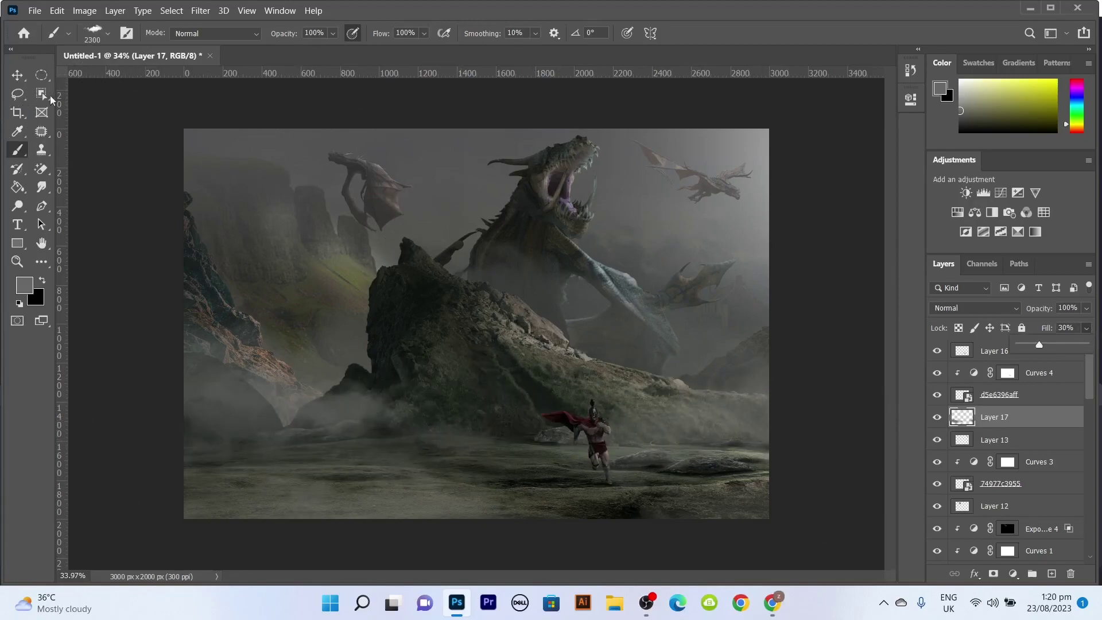
Add a new layer below Layer 6 and select the left cliff area
{"action": "key", "text": "v"}
{"action": "key", "text": "alt+period"}
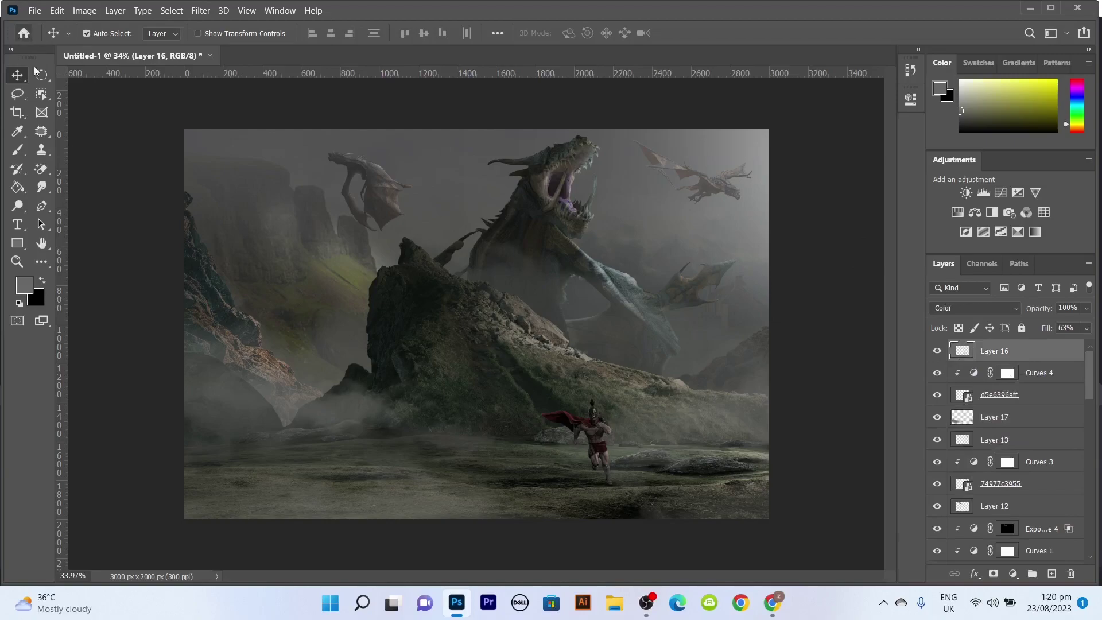
{"action": "key", "text": "alt+comma"}
{"action": "scroll", "coordinate": [1010, 516], "scroll_direction": "down", "scroll_amount": 1}
{"action": "left_click", "coordinate": [1008, 533]}
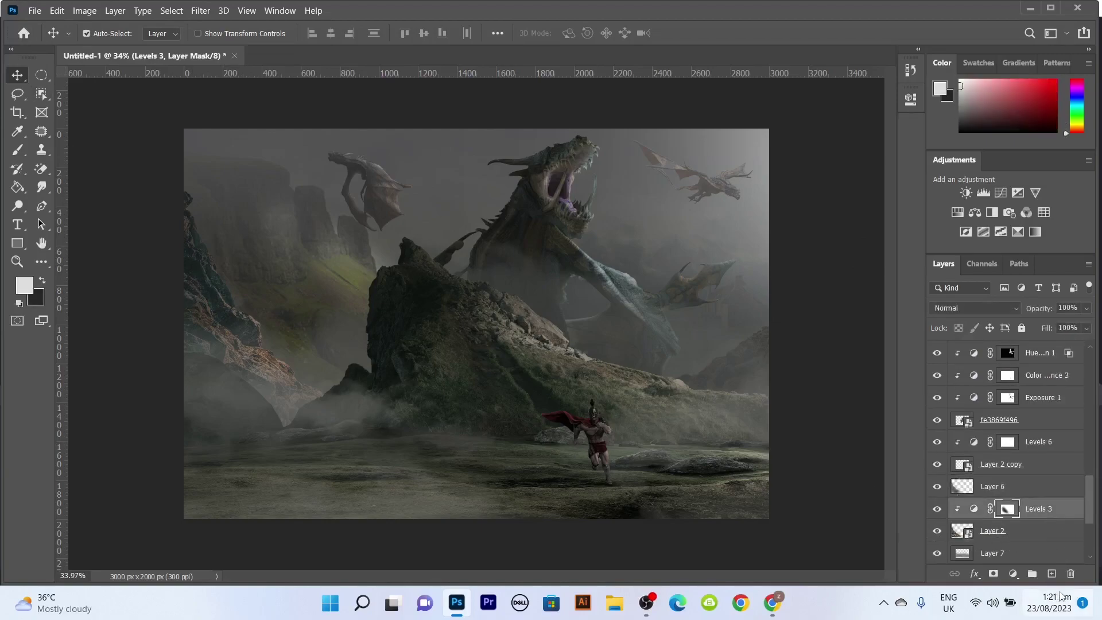
{"action": "left_click", "coordinate": [1051, 574]}
{"action": "key", "text": "ctrl+shift+d"}
Fill the cliff selection and set Layer 18 to Color blending at 63%
{"action": "key", "text": "g"}
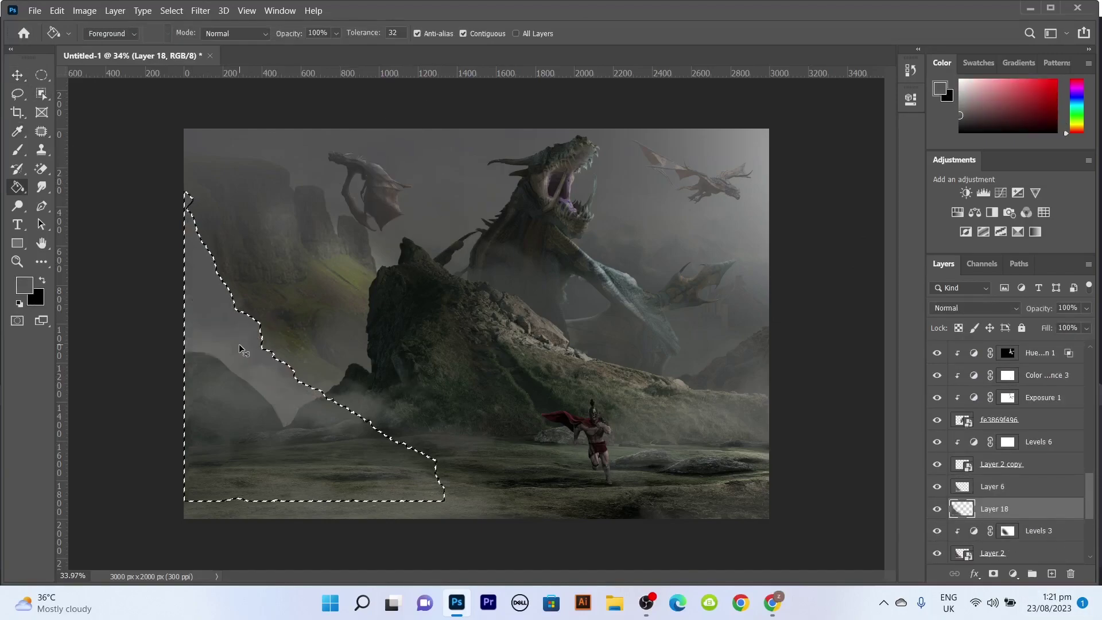
{"action": "left_click", "coordinate": [241, 373]}
{"action": "key", "text": "ctrl+d"}
{"action": "left_click", "coordinate": [974, 308]}
{"action": "left_click", "coordinate": [946, 565]}
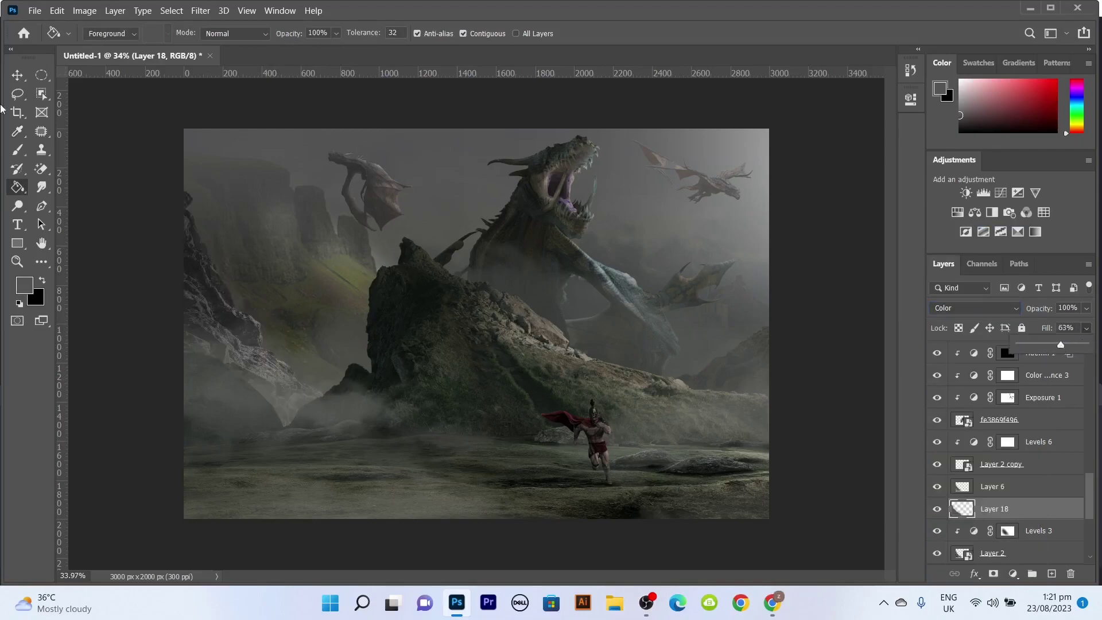
{"action": "left_click", "coordinate": [17, 75]}
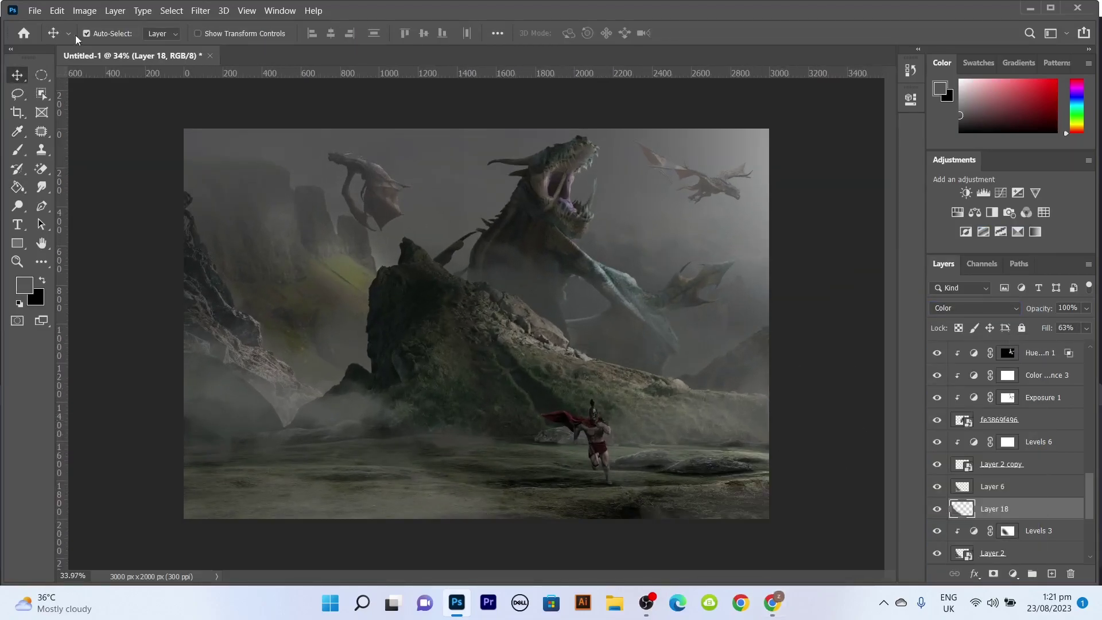
Commit the placed fire image, move it to the top of the stack and set it to Screen
{"action": "key", "text": "Return"}
{"action": "left_click_drag", "start_coordinate": [1024, 508], "coordinate": [1021, 349]}
{"action": "left_click", "coordinate": [974, 309]}
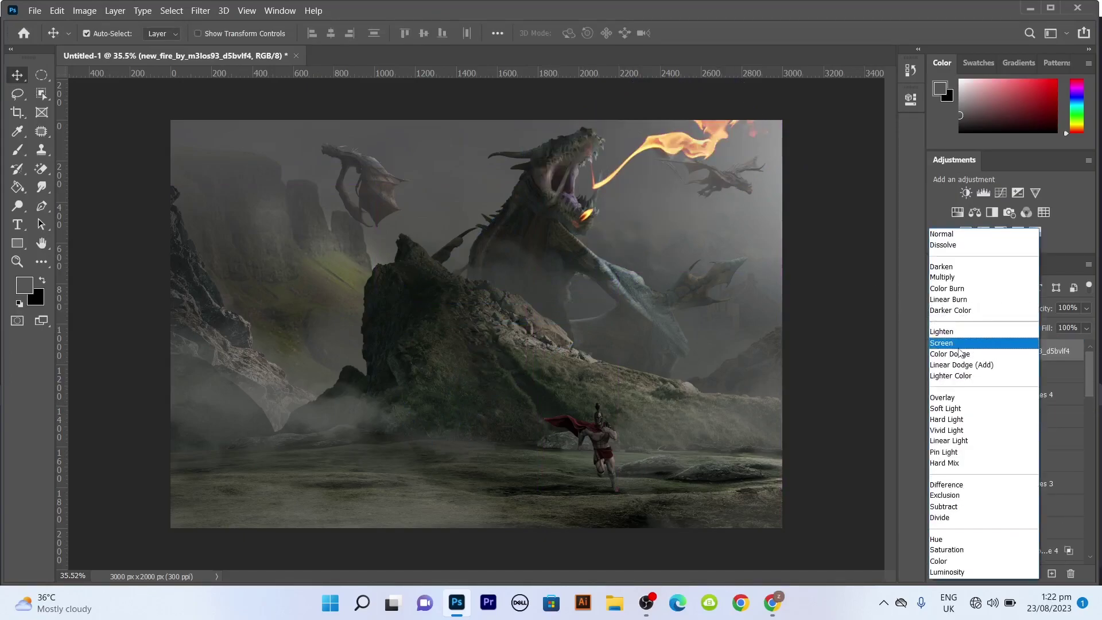
{"action": "left_click", "coordinate": [959, 342]}
{"action": "left_click", "coordinate": [974, 308]}
{"action": "left_click", "coordinate": [952, 331]}
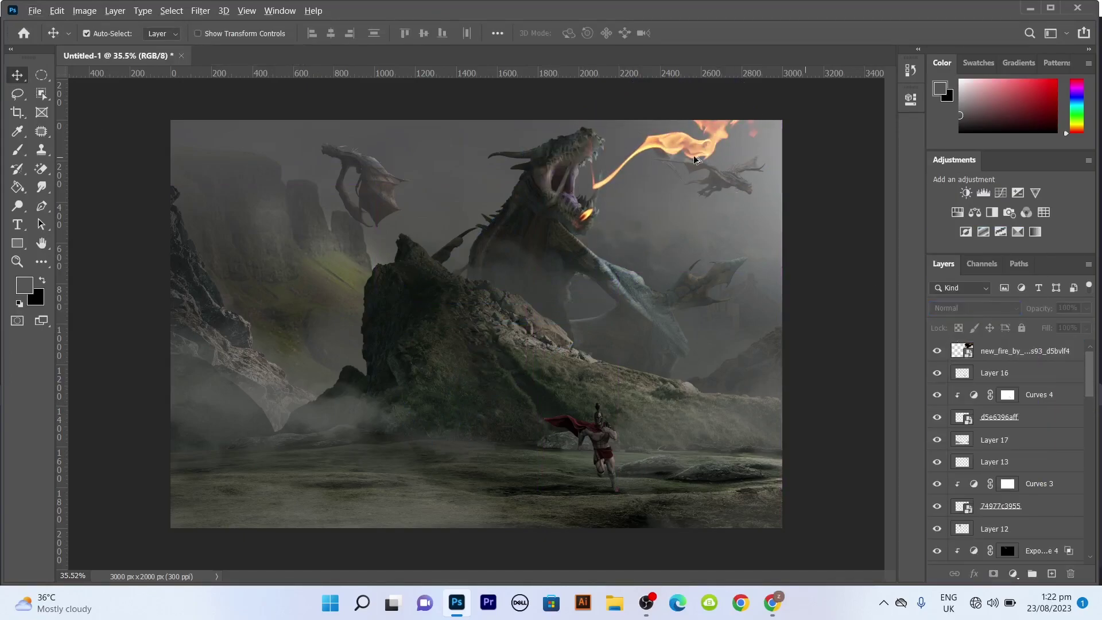
{"action": "scroll", "coordinate": [694, 160], "scroll_direction": "up", "scroll_amount": 5}
Mask the fire layer with a soft round brush, hiding the flames near the jaw and across the mouth
{"action": "left_click", "coordinate": [595, 263]}
{"action": "key", "text": "b"}
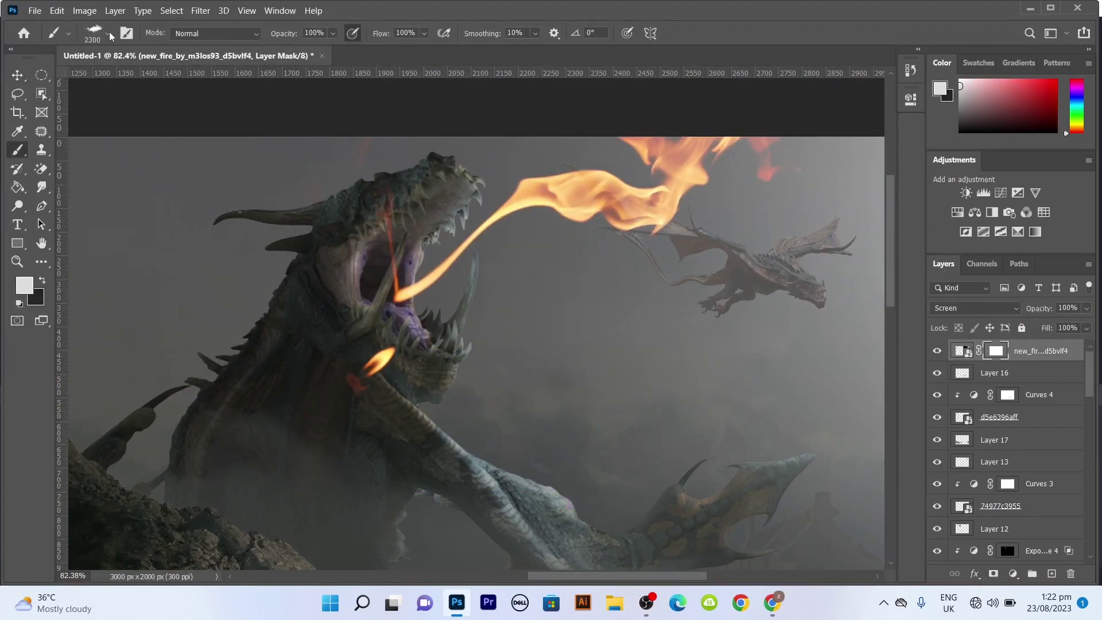
{"action": "left_click", "coordinate": [108, 33]}
{"action": "double_click", "coordinate": [135, 258]}
{"action": "key", "text": "bracketleft"}
{"action": "key", "text": "bracketleft"}
{"action": "key", "text": "bracketleft"}
{"action": "key", "text": "x"}
{"action": "left_click", "coordinate": [350, 376]}
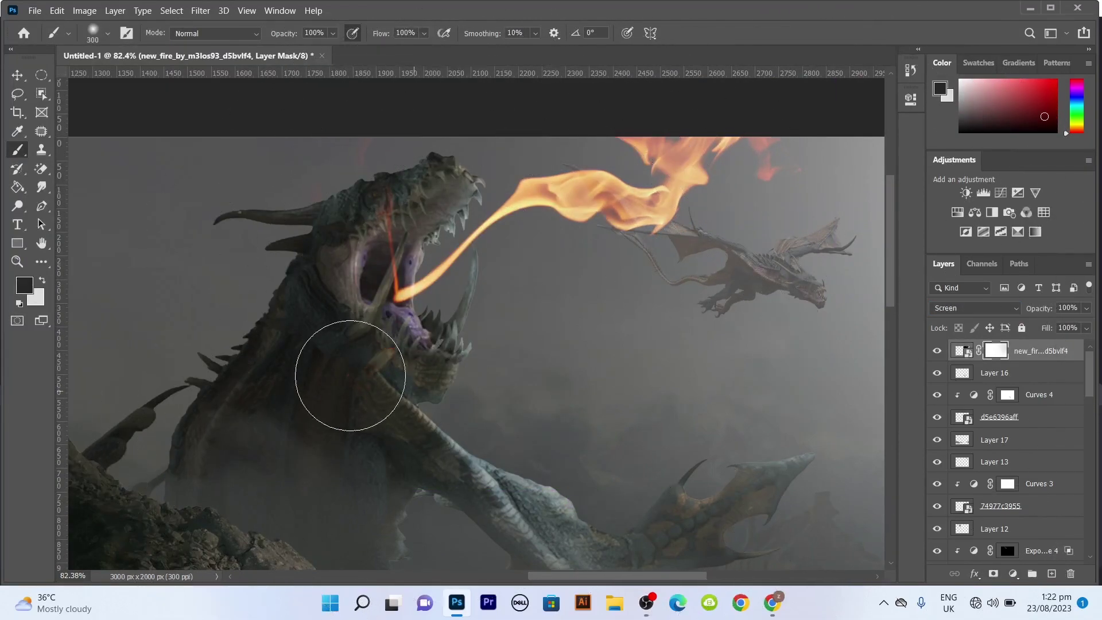
{"action": "left_click_drag", "start_coordinate": [395, 269], "coordinate": [365, 231]}
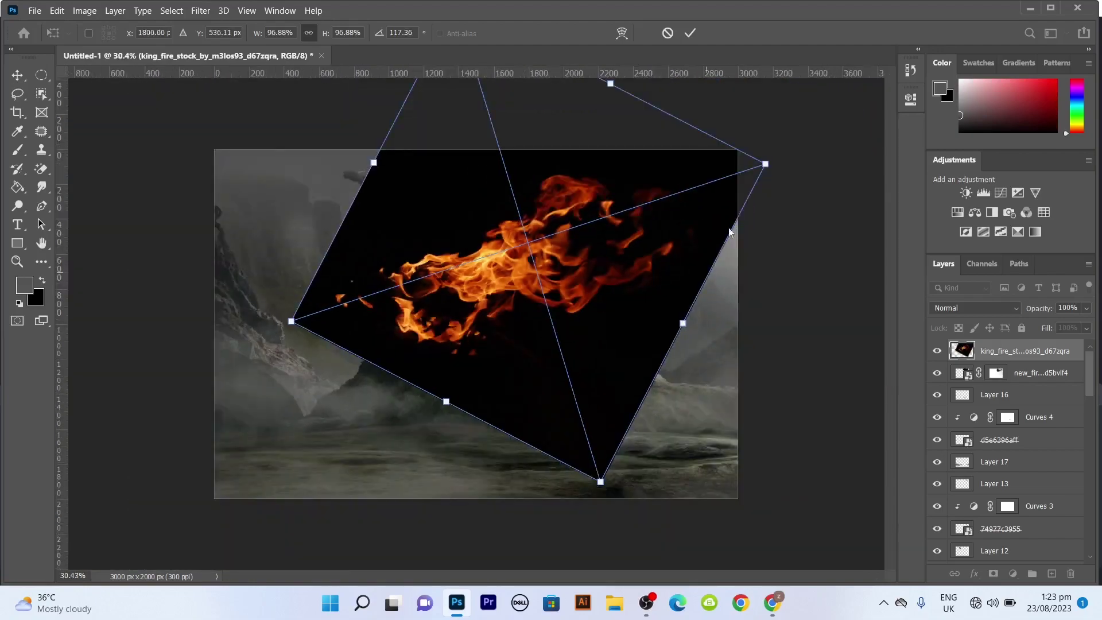
Scale and rotate the new fire toward the dragon and blend it with Screen
{"action": "left_click_drag", "start_coordinate": [550, 241], "coordinate": [690, 195]}
{"action": "key", "text": "Return"}
{"action": "left_click", "coordinate": [975, 308]}
{"action": "left_click", "coordinate": [952, 351]}
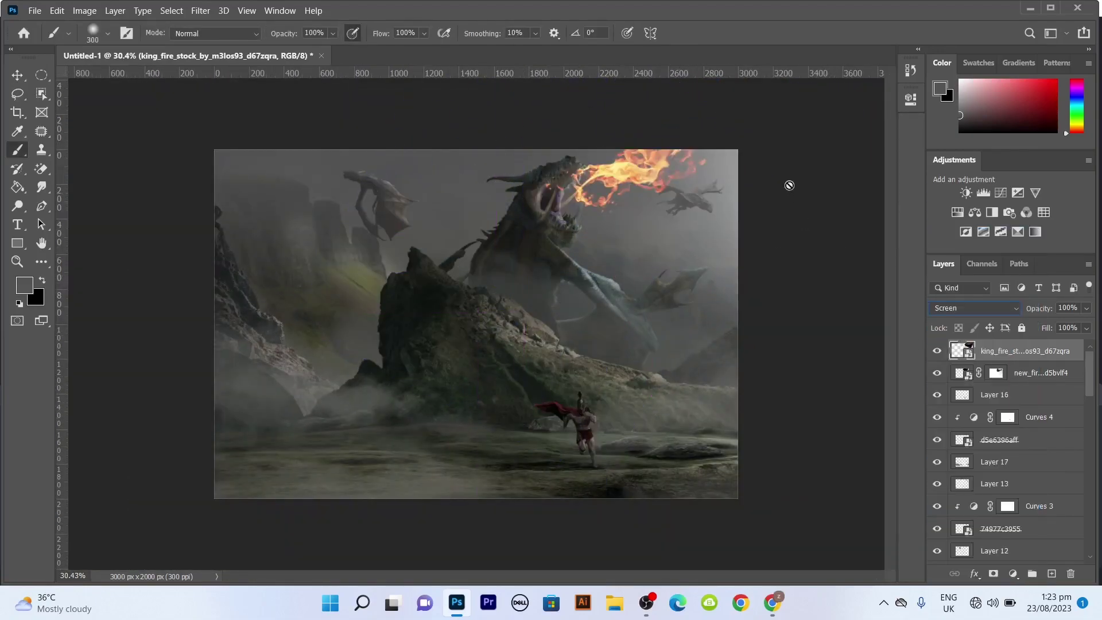
{"action": "scroll", "coordinate": [637, 119], "scroll_direction": "up", "scroll_amount": 3}
Move, rotate and enlarge the new fire so it streams from the dragon's mouth
{"action": "key", "text": "ctrl+t"}
{"action": "mouse_move", "coordinate": [661, 396]}
{"action": "left_mouse_down"}
{"action": "mouse_move", "coordinate": [663, 308]}
{"action": "mouse_move", "coordinate": [690, 225]}
{"action": "left_mouse_up"}
{"action": "left_click_drag", "start_coordinate": [803, 173], "coordinate": [855, 101]}
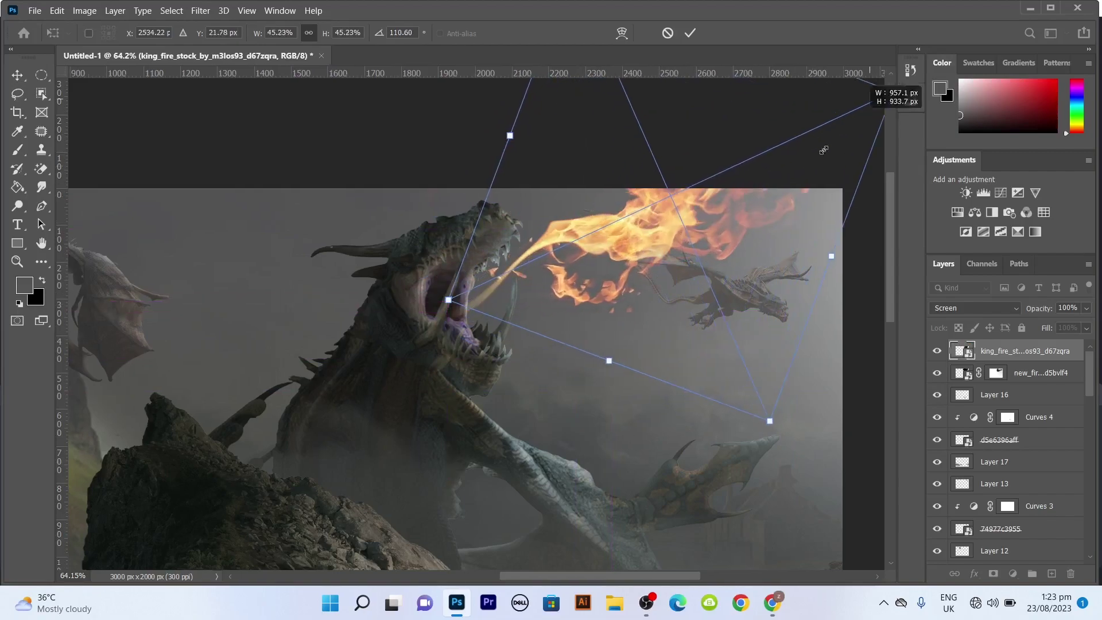
{"action": "left_click_drag", "start_coordinate": [690, 222], "coordinate": [727, 212]}
{"action": "key", "text": "Return"}
{"action": "scroll", "coordinate": [610, 342], "scroll_direction": "up", "scroll_amount": 3}
{"action": "scroll", "coordinate": [634, 229], "scroll_direction": "down", "scroll_amount": 2}
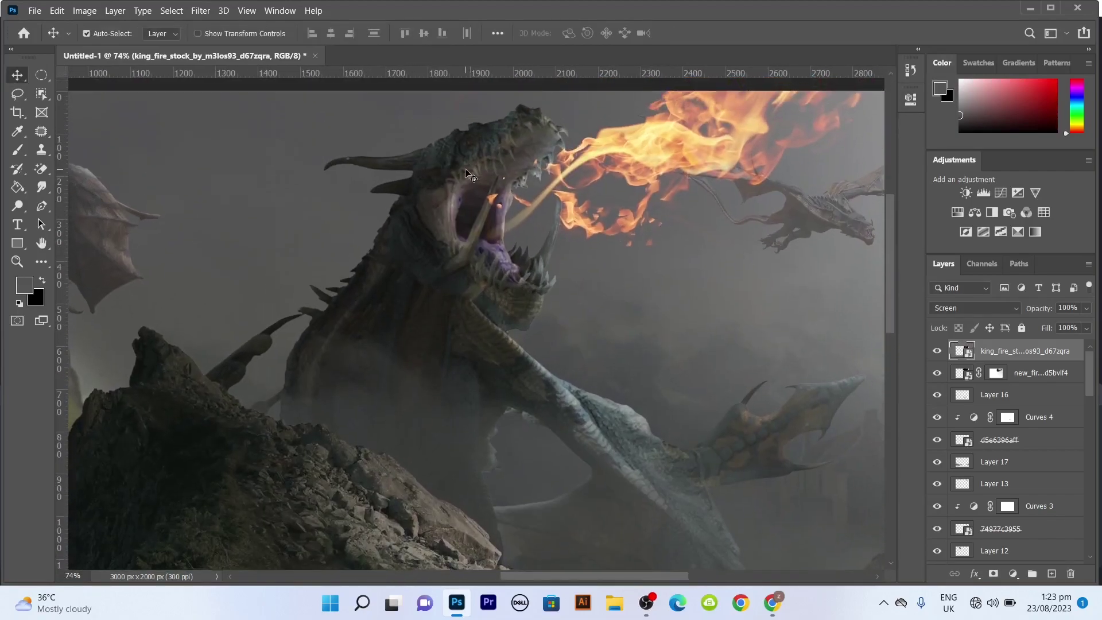
{"action": "left_click", "coordinate": [424, 238]}
{"action": "scroll", "coordinate": [1027, 447], "scroll_direction": "down", "scroll_amount": 5}
Add a Hue/Saturation adjustment above Curves 2 and set it to Color Dodge
{"action": "left_click", "coordinate": [1044, 419]}
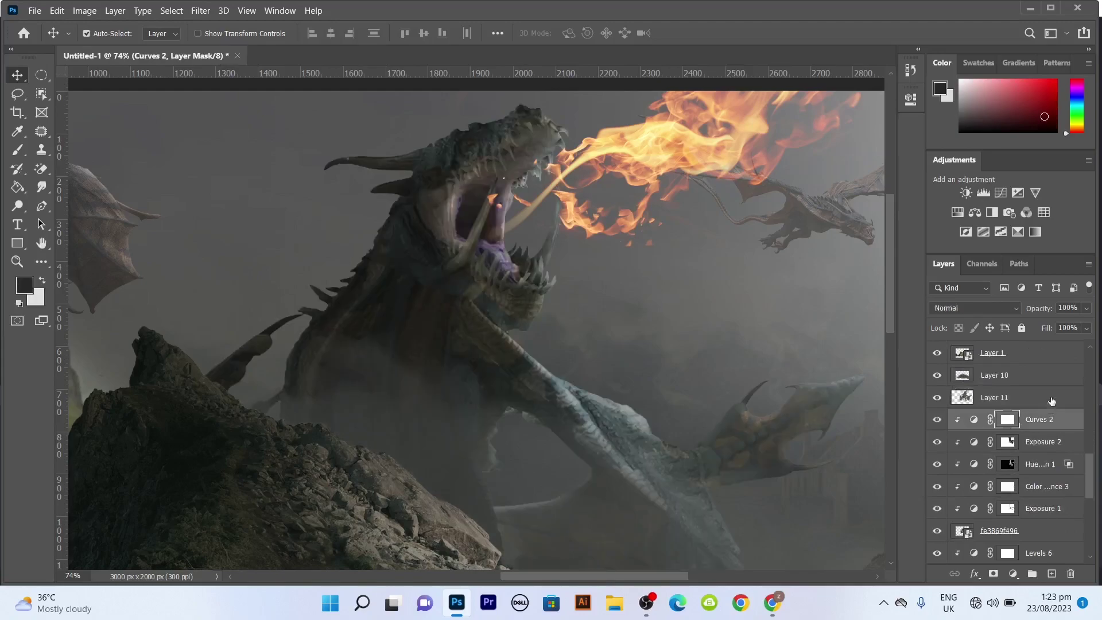
{"action": "left_click", "coordinate": [957, 212]}
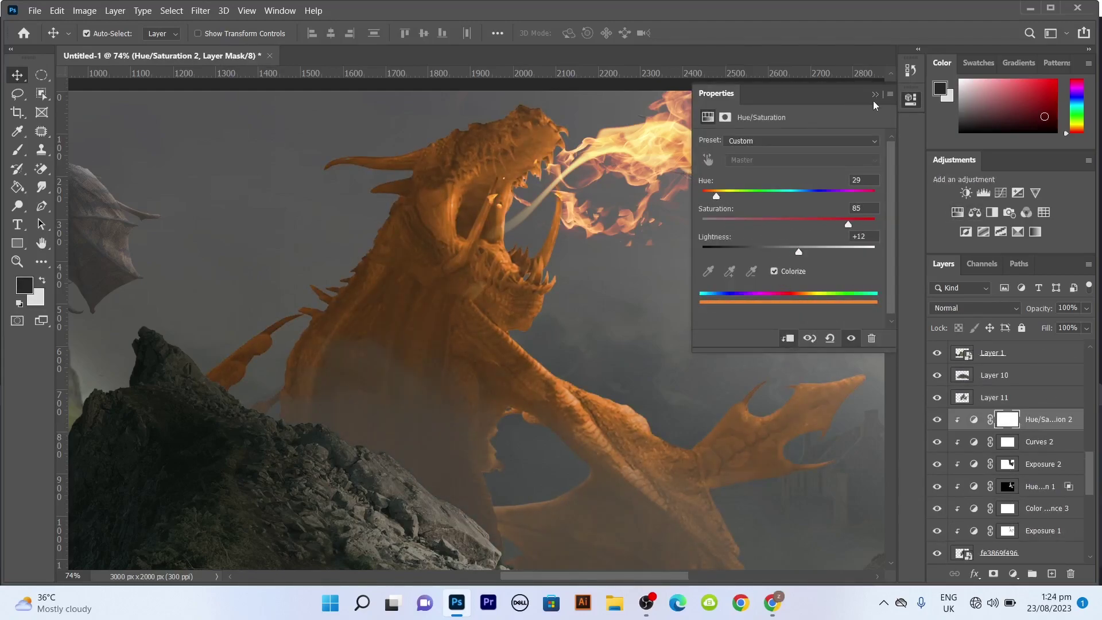
{"action": "left_click", "coordinate": [975, 308]}
{"action": "left_click", "coordinate": [963, 354]}
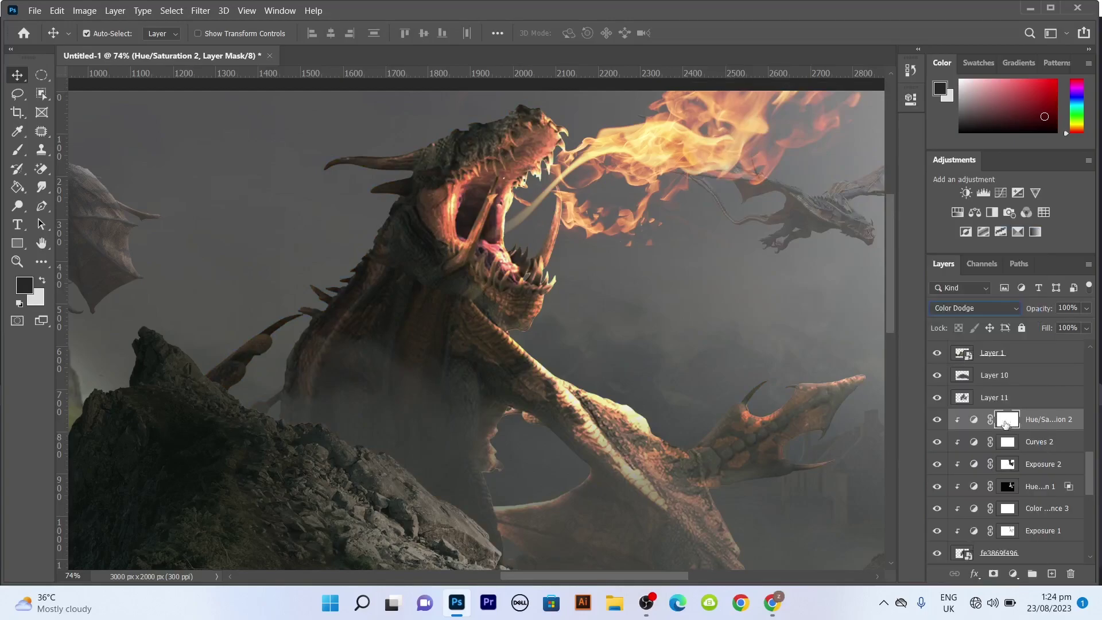
Invert the Hue/Saturation 2 mask and paint the glow back over the dragon's head and neck
{"action": "left_click", "coordinate": [460, 298]}
{"action": "scroll", "coordinate": [459, 298], "scroll_direction": "down", "scroll_amount": 3}
{"action": "scroll", "coordinate": [580, 335], "scroll_direction": "up", "scroll_amount": 2}
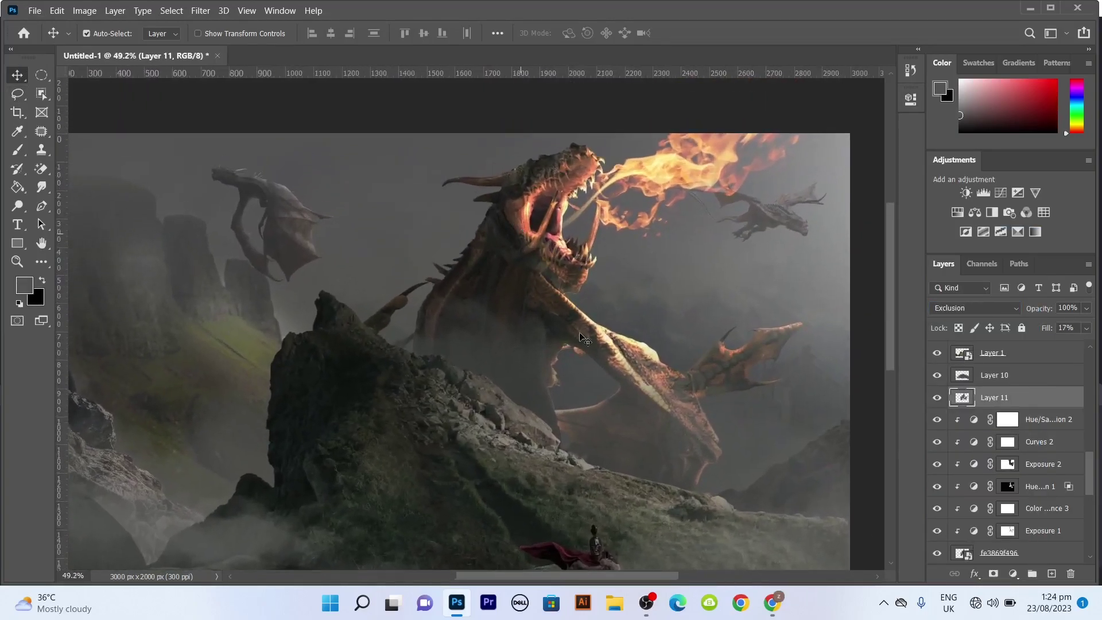
{"action": "left_click", "coordinate": [1007, 419]}
{"action": "key", "text": "ctrl+i"}
{"action": "key", "text": "b"}
{"action": "key", "text": "x"}
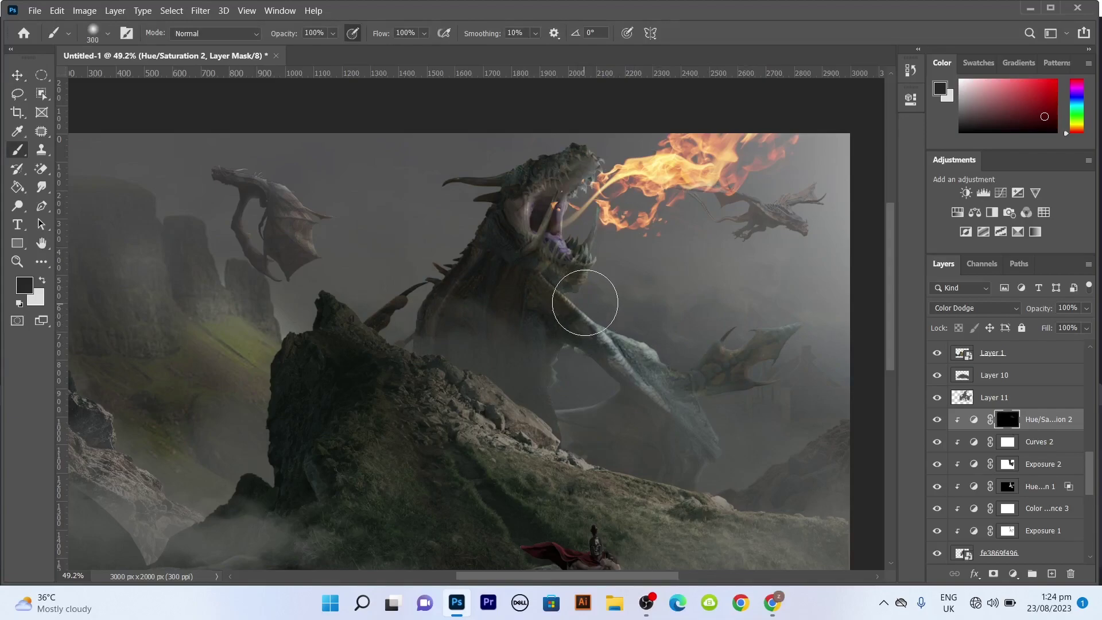
{"action": "key", "text": "x"}
{"action": "left_click_drag", "start_coordinate": [584, 303], "coordinate": [586, 188]}
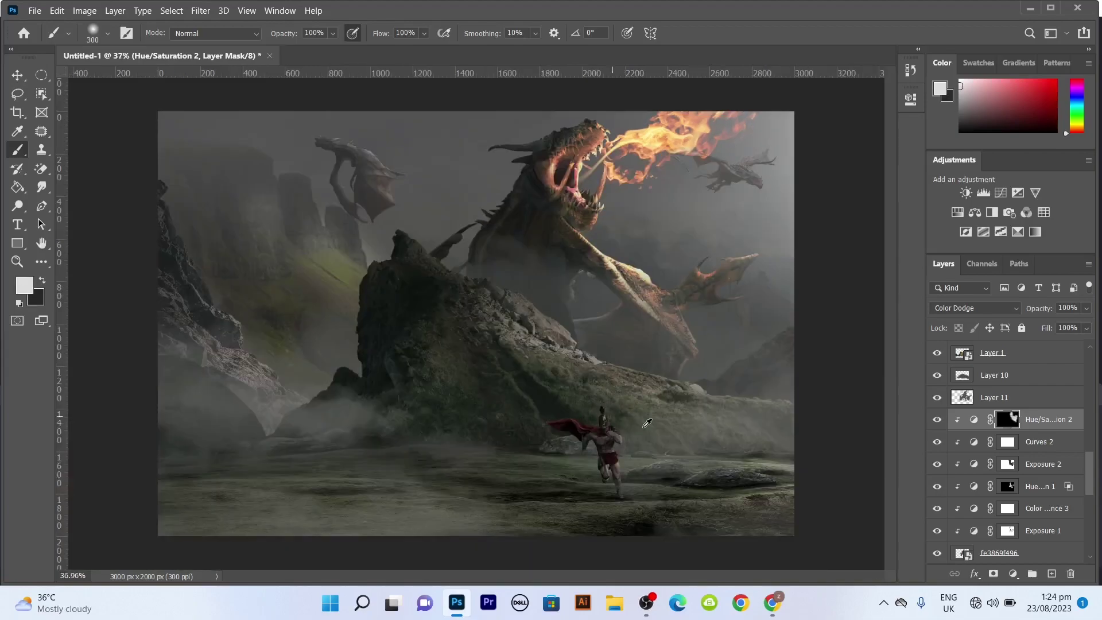
Add a Hue/Saturation clipped to the rock, colorized warm orange at Hue 26, Saturation 100
{"action": "left_click", "coordinate": [957, 212]}
{"action": "left_click", "coordinate": [787, 338]}
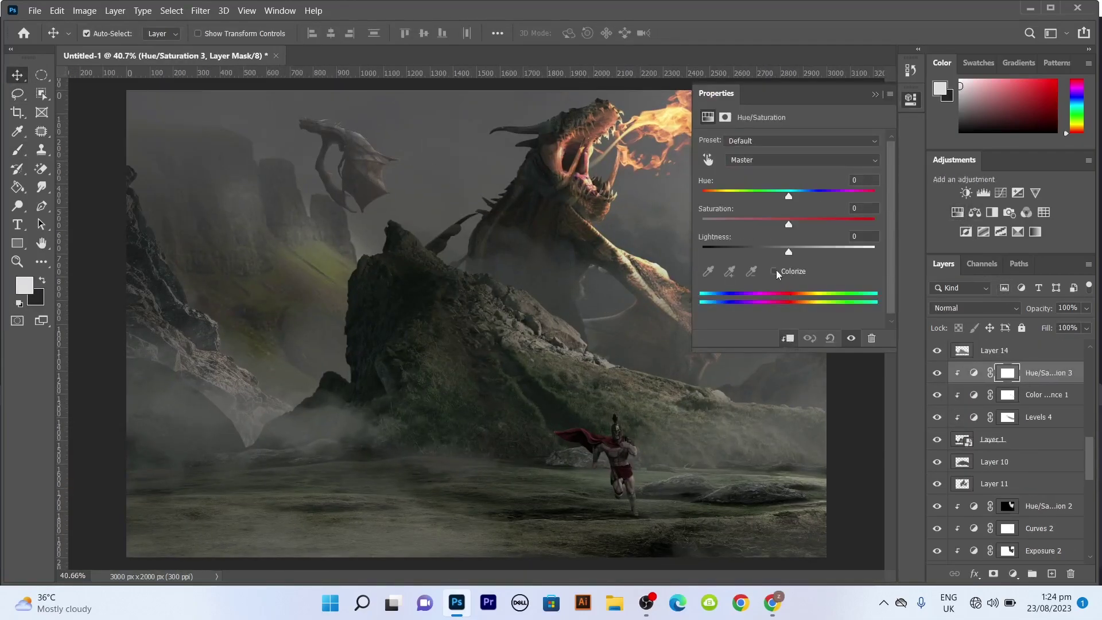
{"action": "left_click", "coordinate": [774, 271]}
{"action": "left_click_drag", "start_coordinate": [745, 224], "coordinate": [832, 223]}
{"action": "left_click_drag", "start_coordinate": [702, 195], "coordinate": [719, 198]}
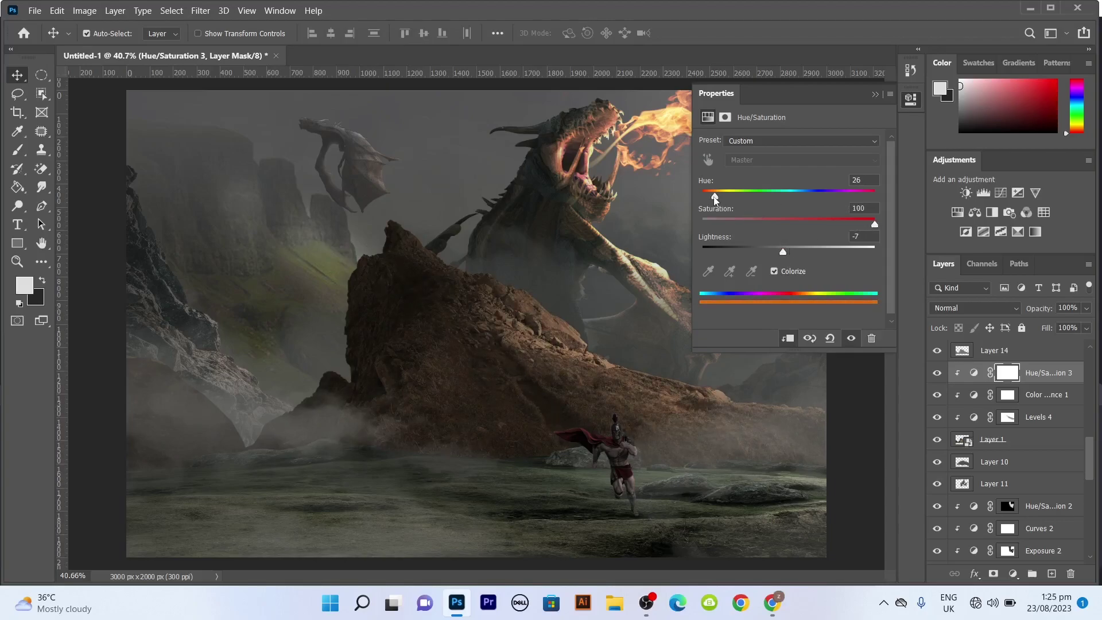
{"action": "left_click", "coordinate": [874, 94]}
Keep the rock tint's blend mode, invert its mask to hide it and select the Brush
{"action": "left_click", "coordinate": [975, 309]}
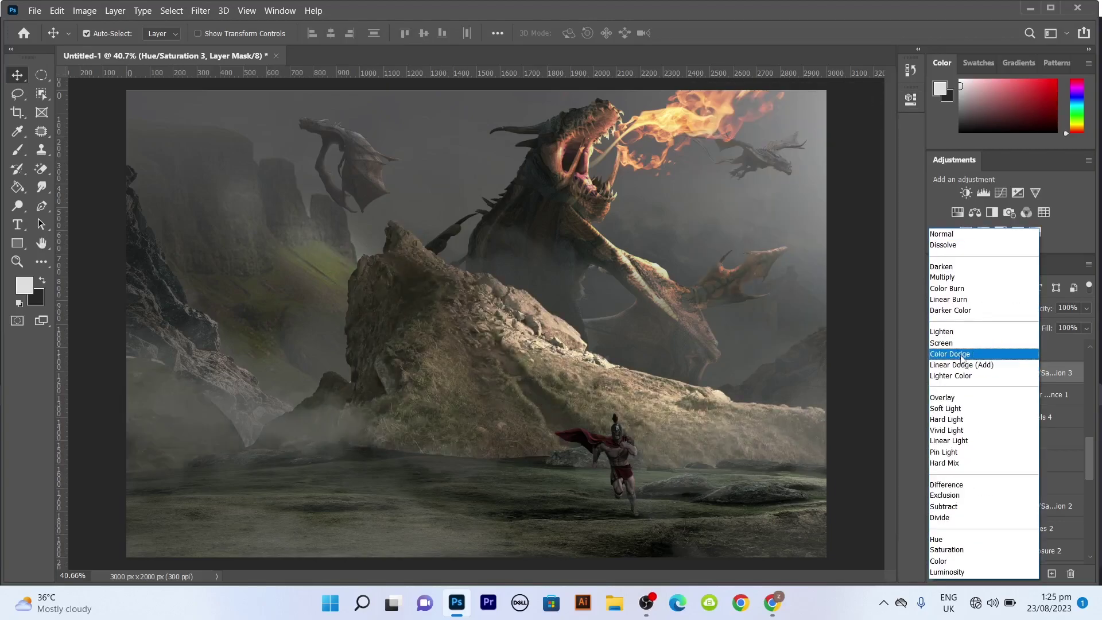
{"action": "key", "text": "Escape"}
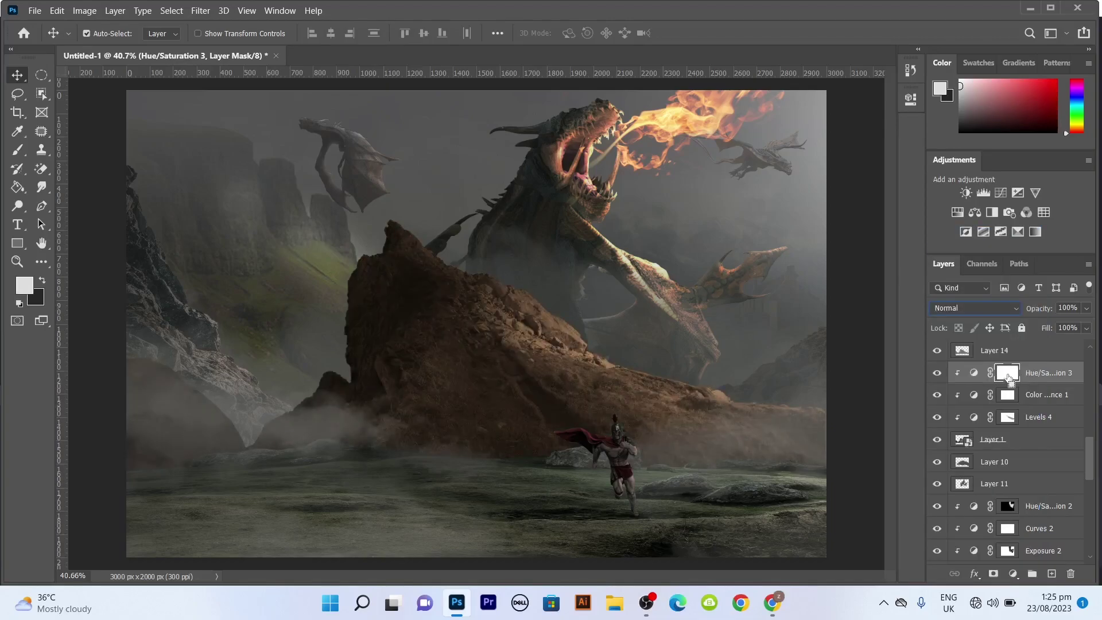
{"action": "key", "text": "ctrl+i"}
{"action": "left_click", "coordinate": [18, 150]}
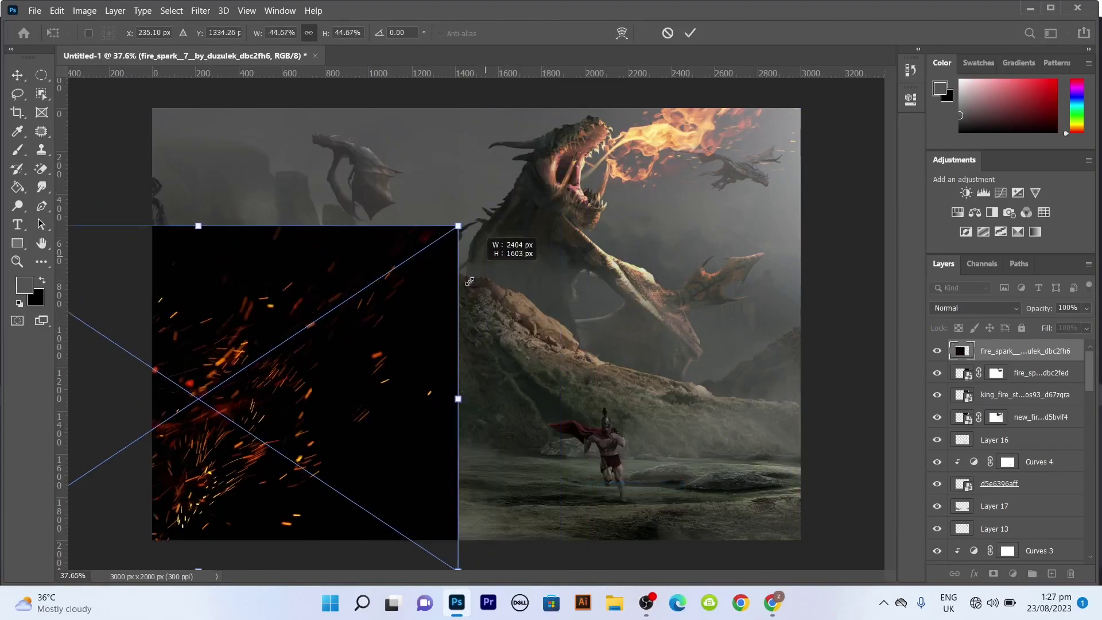
Place the sparks over the lower-left foreground in Screen mode with a 26.3 Gaussian Blur
{"action": "mouse_move", "coordinate": [470, 281]}
{"action": "left_mouse_down"}
{"action": "mouse_move", "coordinate": [556, 442]}
{"action": "mouse_move", "coordinate": [597, 402]}
{"action": "left_mouse_up"}
{"action": "key", "text": "Return"}
{"action": "left_click", "coordinate": [974, 308]}
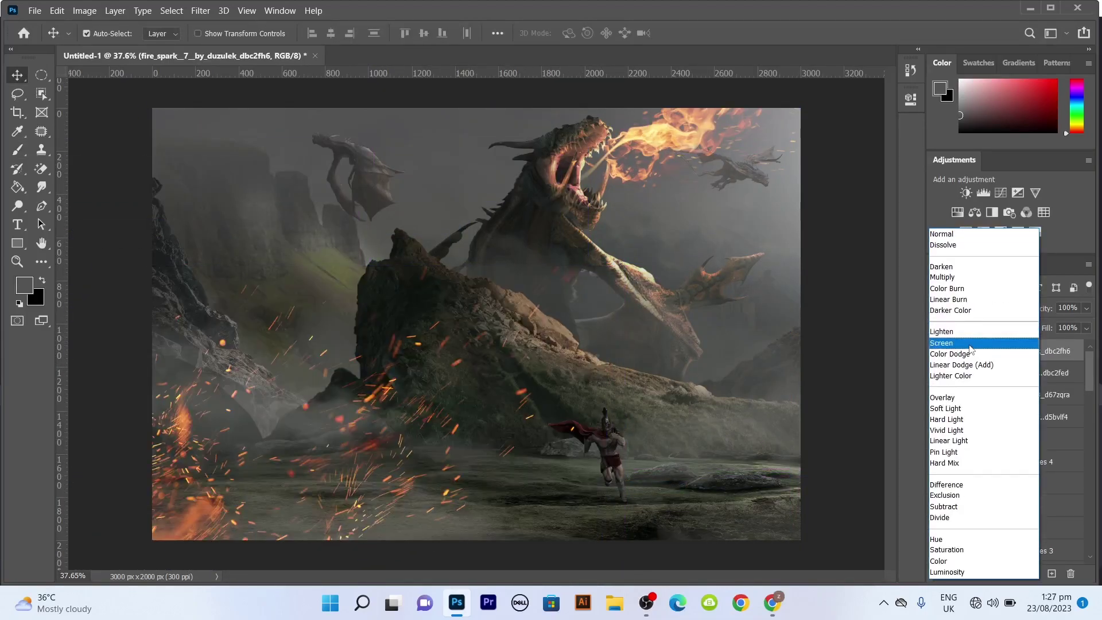
{"action": "left_click", "coordinate": [968, 344]}
{"action": "left_click", "coordinate": [200, 10]}
{"action": "left_click", "coordinate": [413, 213]}
{"action": "left_click_drag", "start_coordinate": [804, 361], "coordinate": [846, 361]}
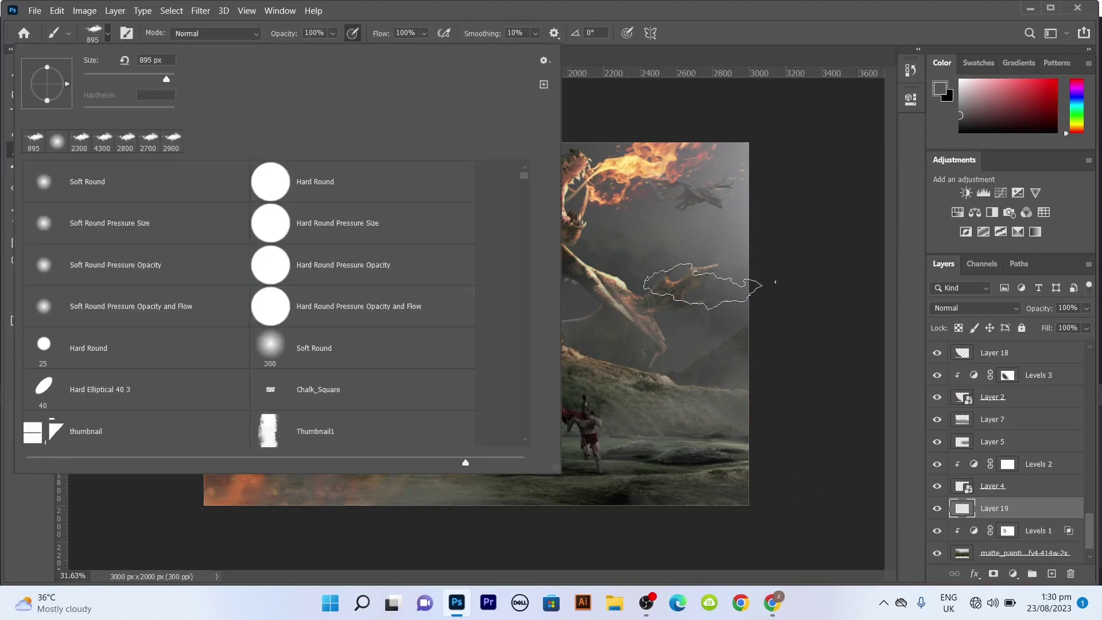
Stamp dark cloud-brush smoke across the top-left sky and over the dragon, fading fill to 26%
{"action": "left_click", "coordinate": [703, 286]}
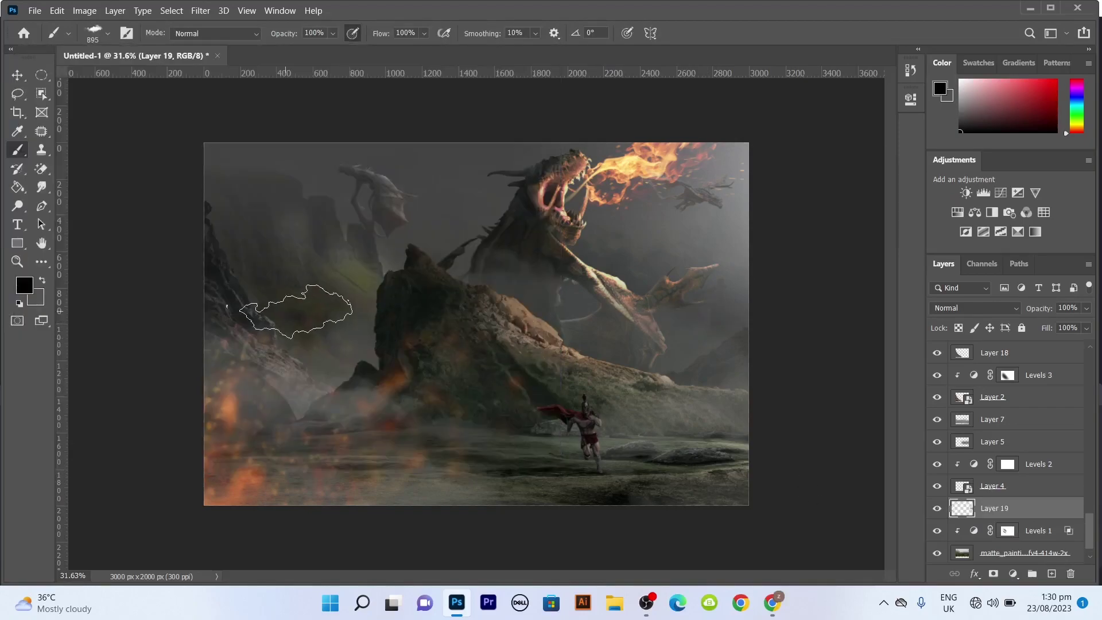
{"action": "left_click", "coordinate": [398, 187]}
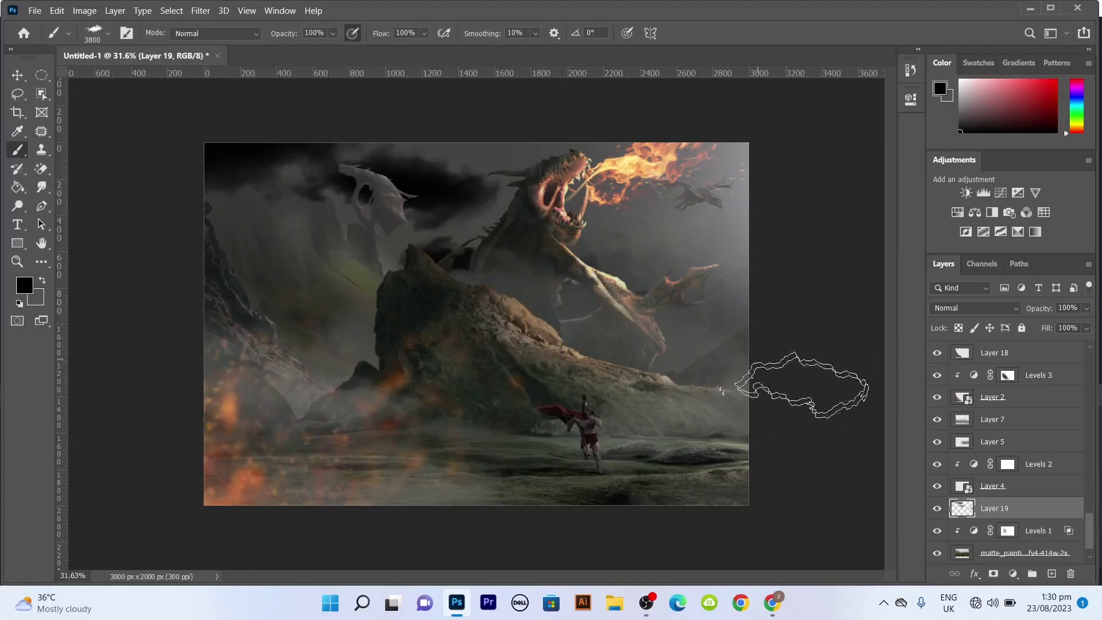
{"action": "left_click", "coordinate": [798, 172]}
{"action": "left_click", "coordinate": [1086, 327]}
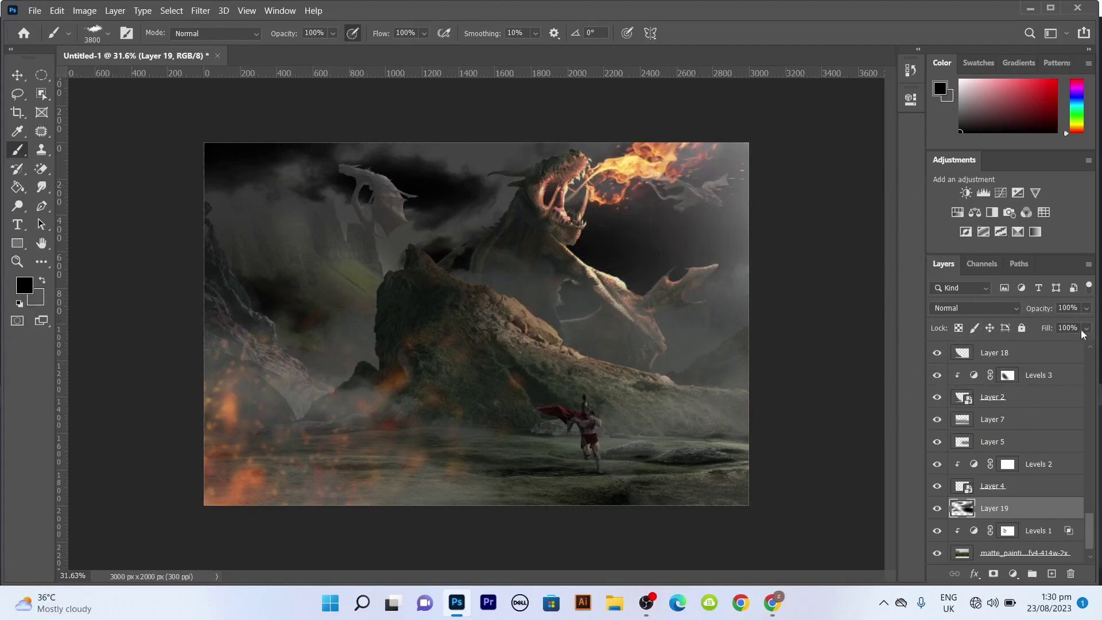
{"action": "left_click_drag", "start_coordinate": [1087, 343], "coordinate": [1035, 344]}
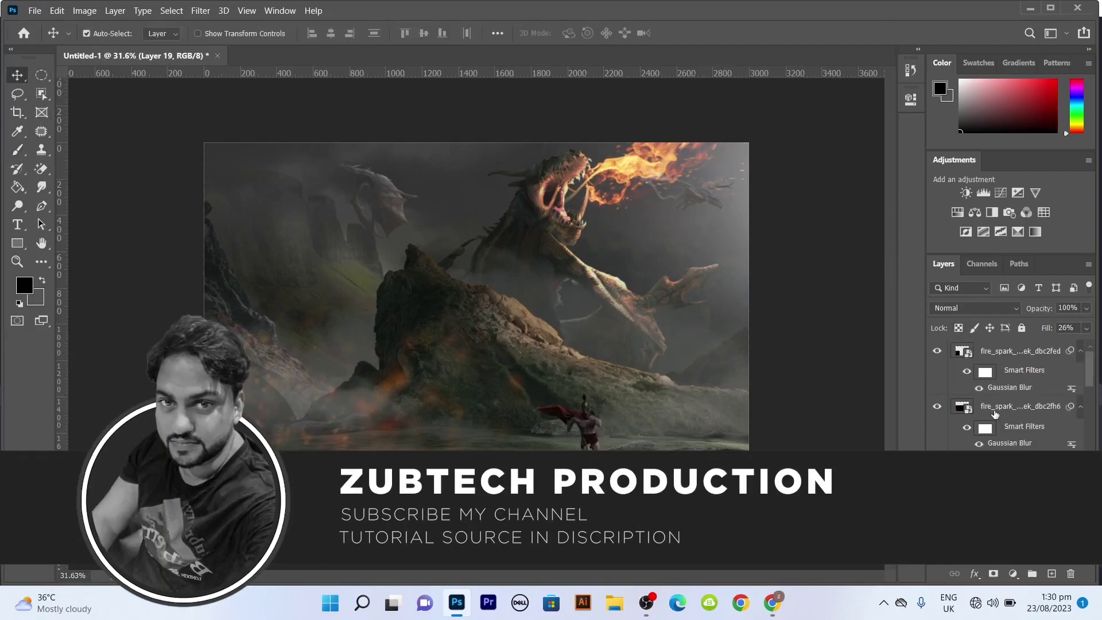
Stamp visible layers to a new layer; in Camera Raw lower Exposure, Clarity +40, Highlights +46
{"action": "key", "text": "ctrl+shift+alt+e"}
{"action": "key", "text": "ctrl+shift+a"}
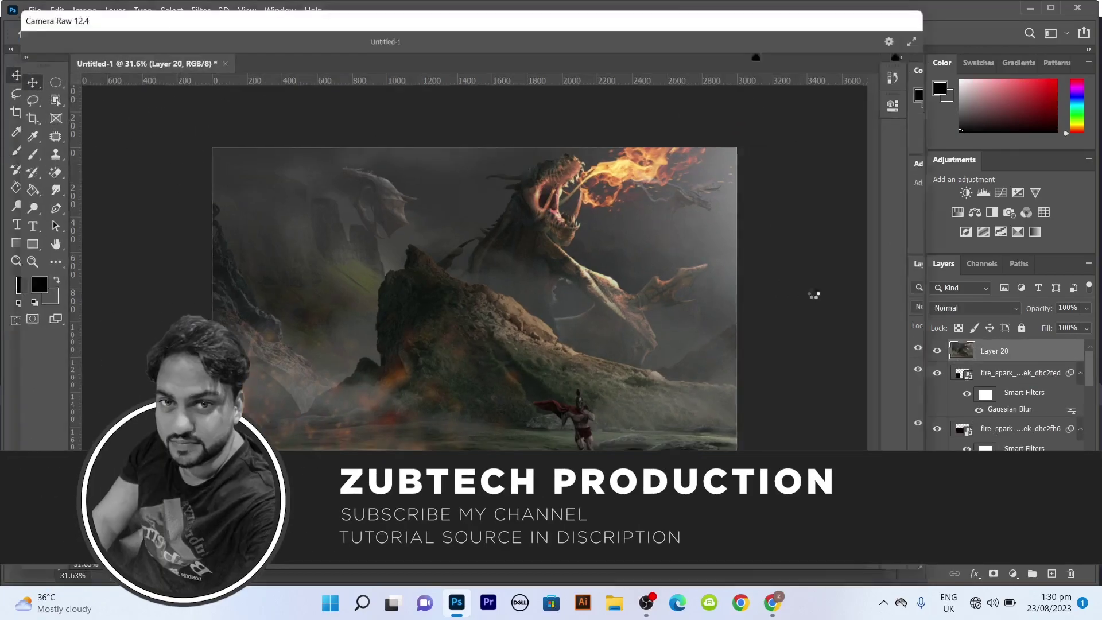
{"action": "left_click_drag", "start_coordinate": [857, 405], "coordinate": [861, 407]}
{"action": "left_click_drag", "start_coordinate": [837, 272], "coordinate": [829, 272]}
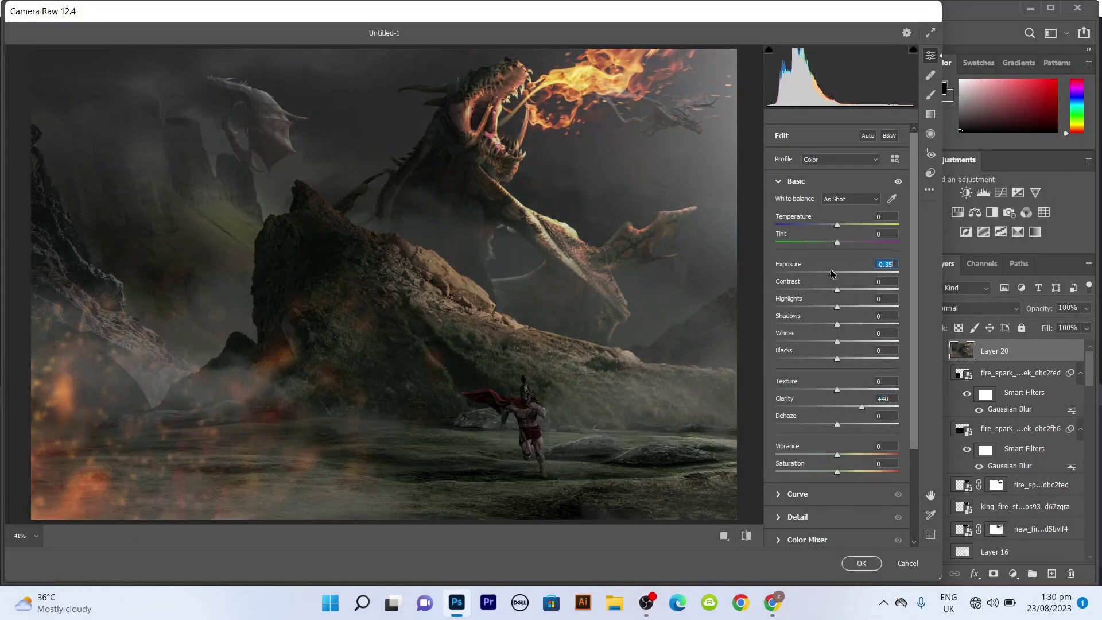
{"action": "mouse_move", "coordinate": [829, 272]}
{"action": "left_mouse_down"}
{"action": "mouse_move", "coordinate": [868, 319]}
{"action": "mouse_move", "coordinate": [817, 342]}
{"action": "mouse_move", "coordinate": [813, 359]}
{"action": "mouse_move", "coordinate": [859, 412]}
{"action": "mouse_move", "coordinate": [838, 447]}
{"action": "mouse_move", "coordinate": [826, 447]}
{"action": "left_mouse_up"}
Raise tone-curve highlights to +27, darken shadows, set noise reduction 10 and colour noise 14
{"action": "left_click", "coordinate": [778, 181]}
{"action": "left_click", "coordinate": [797, 204]}
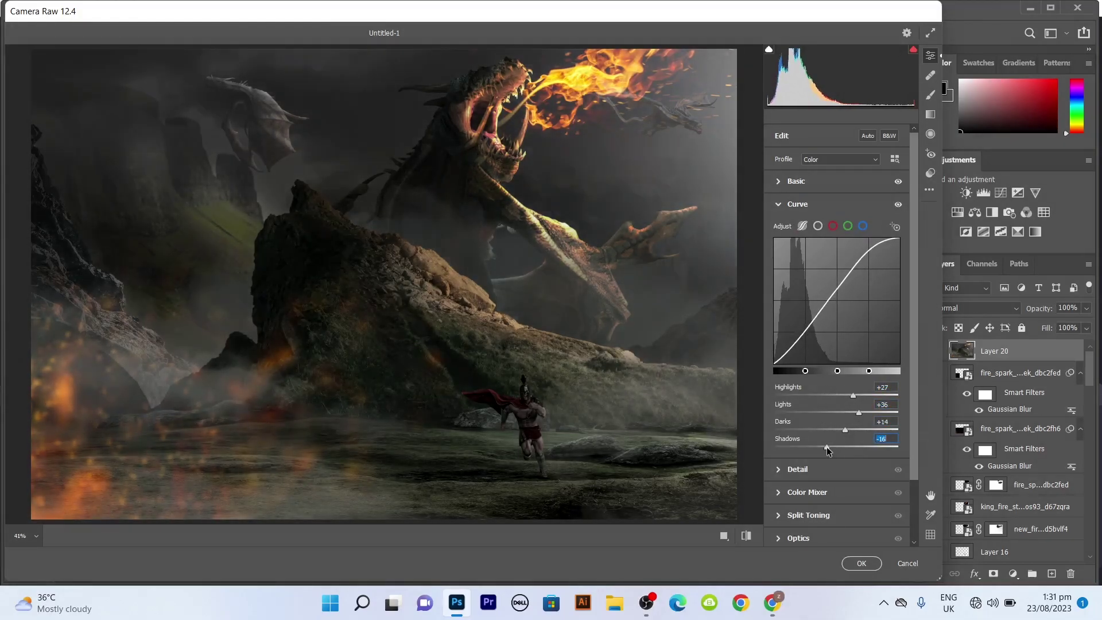
{"action": "left_click", "coordinate": [778, 204]}
{"action": "left_click", "coordinate": [778, 228]}
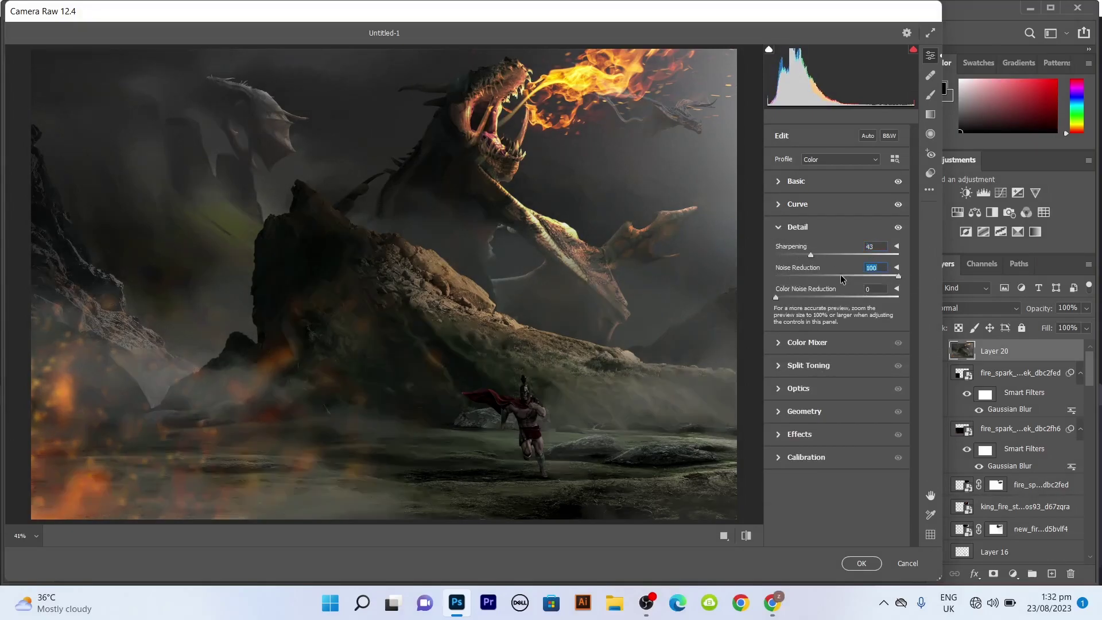
{"action": "type", "text": "10"}
{"action": "key", "text": "Tab"}
{"action": "type", "text": "100"}
{"action": "left_click_drag", "start_coordinate": [796, 299], "coordinate": [790, 297]}
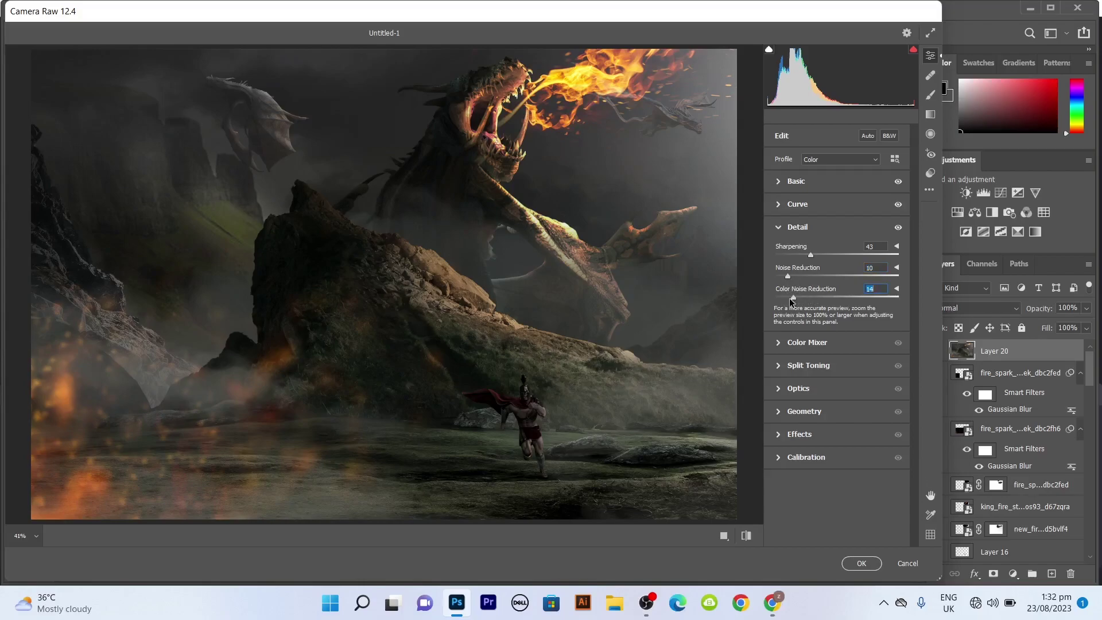
{"action": "left_click", "coordinate": [778, 228]}
Shift the Oranges hue in the Color Mixer, add a darkening vignette and apply the grade
{"action": "left_click", "coordinate": [803, 251]}
{"action": "mouse_move", "coordinate": [876, 326]}
{"action": "left_mouse_down"}
{"action": "mouse_move", "coordinate": [859, 333]}
{"action": "mouse_move", "coordinate": [873, 350]}
{"action": "left_mouse_up"}
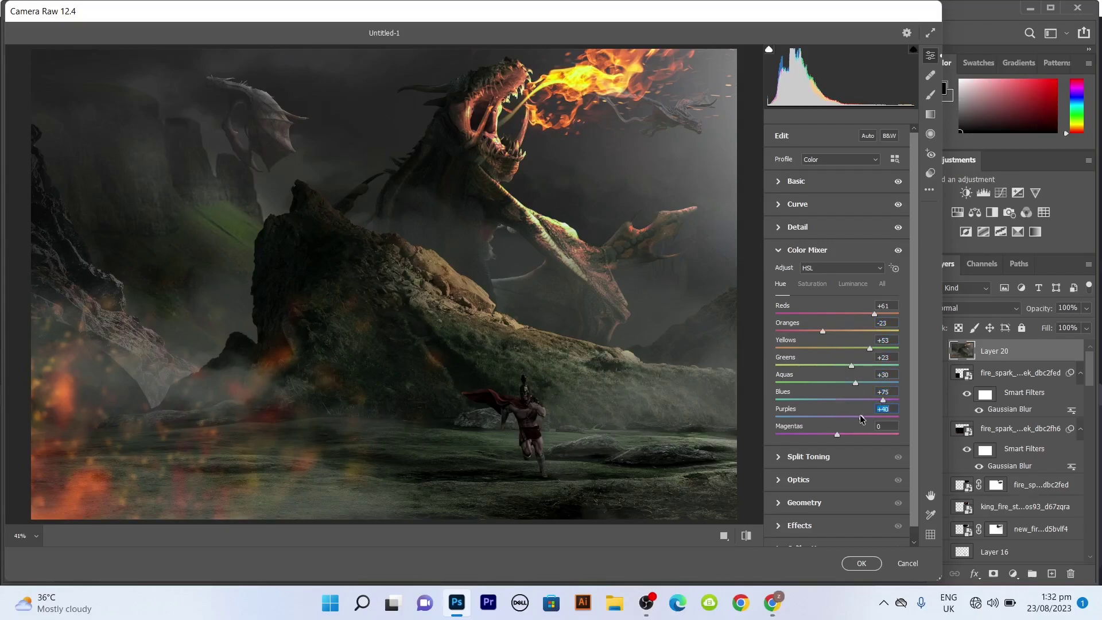
{"action": "left_click", "coordinate": [806, 250]}
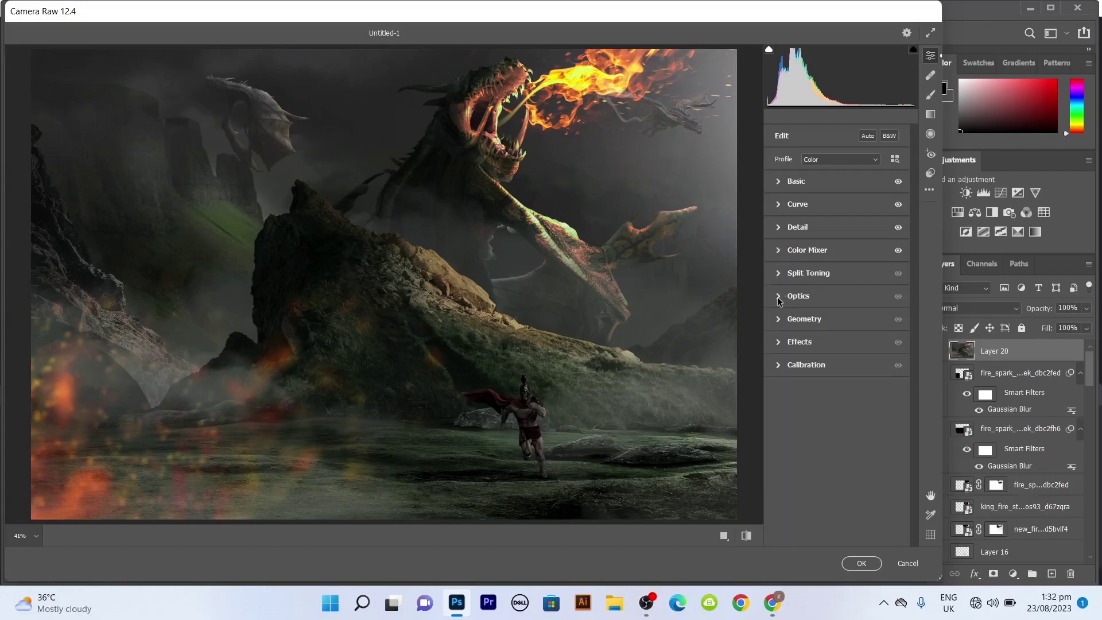
{"action": "left_click", "coordinate": [799, 342]}
{"action": "left_click_drag", "start_coordinate": [837, 391], "coordinate": [828, 394]}
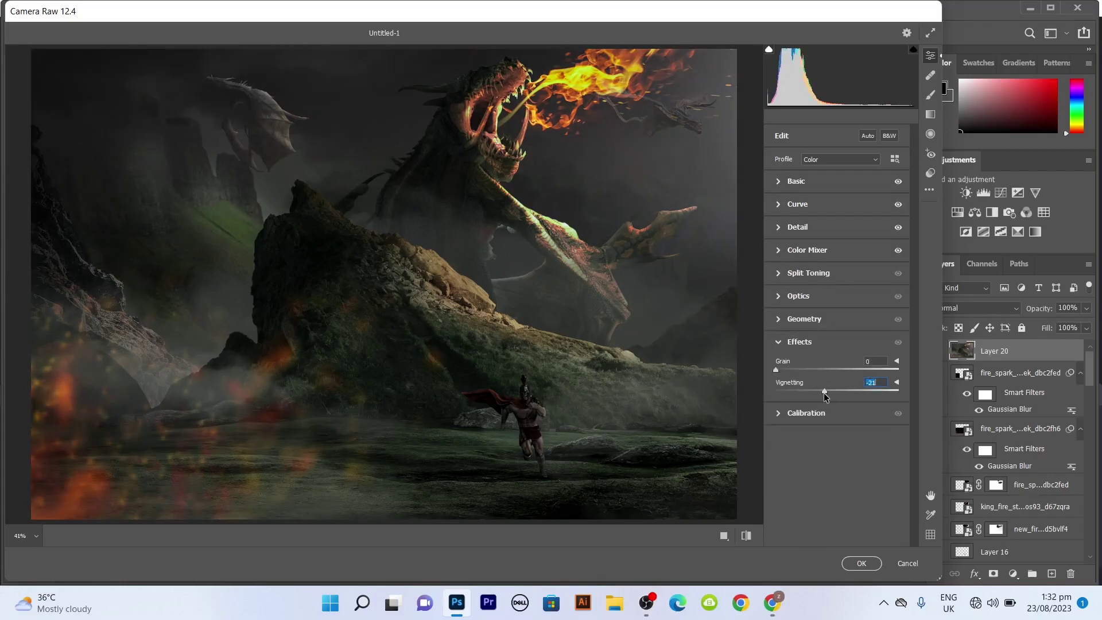
{"action": "left_click", "coordinate": [867, 568]}
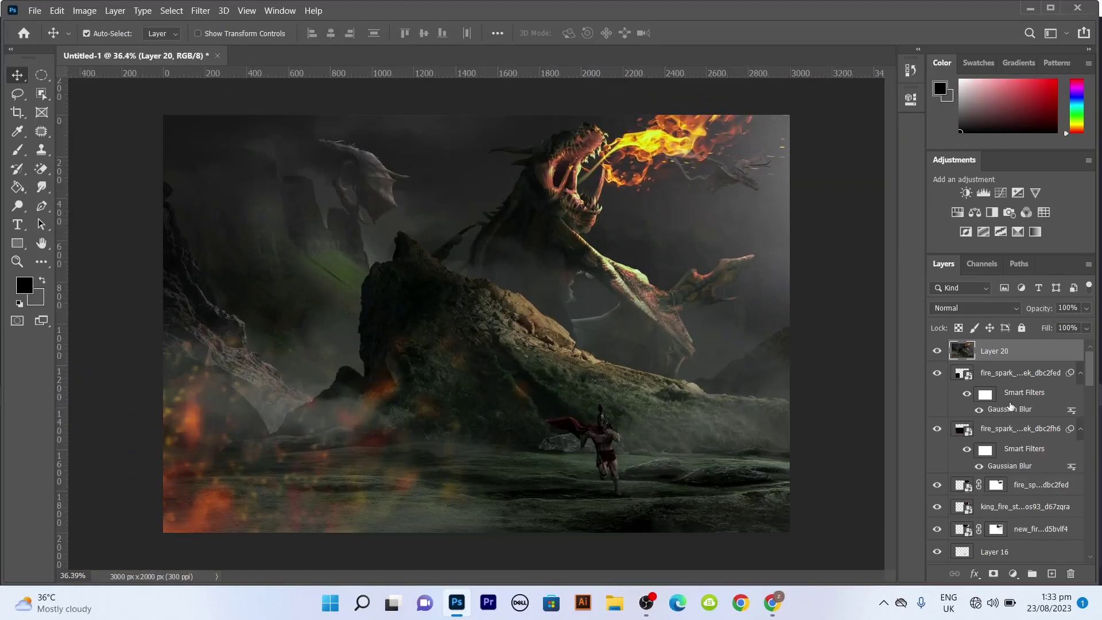
Duplicate the graded layer and apply Camera Raw's Futuristic FT04 preset to the copy
{"action": "key", "text": "ctrl+j"}
{"action": "key", "text": "shift+ctrl+a"}
{"action": "left_click", "coordinate": [929, 172]}
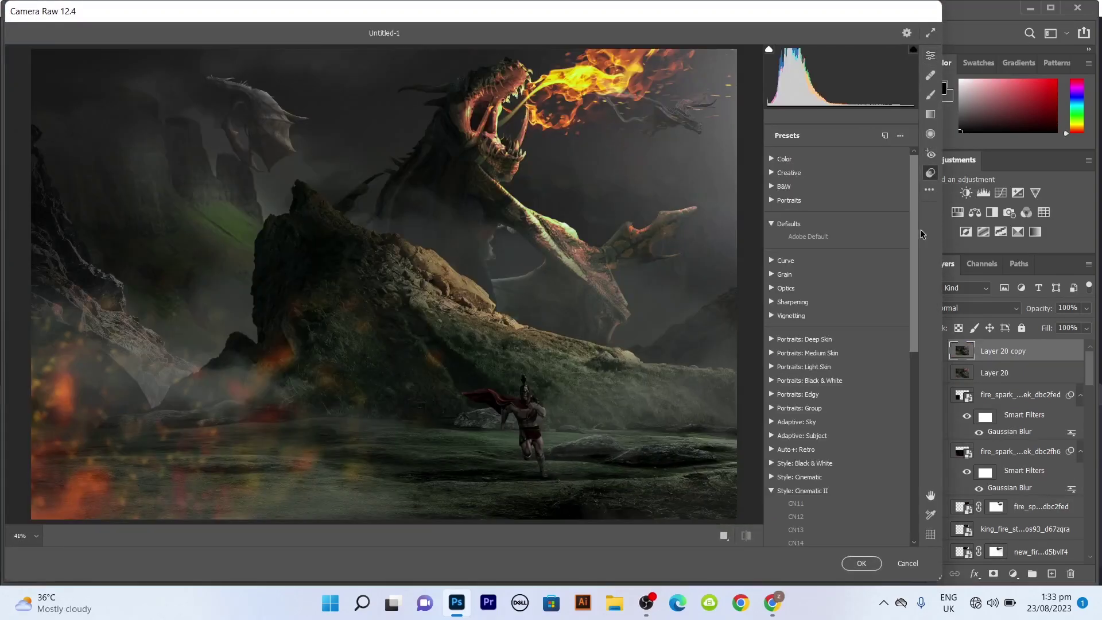
{"action": "scroll", "coordinate": [787, 334], "scroll_direction": "down", "scroll_amount": 3}
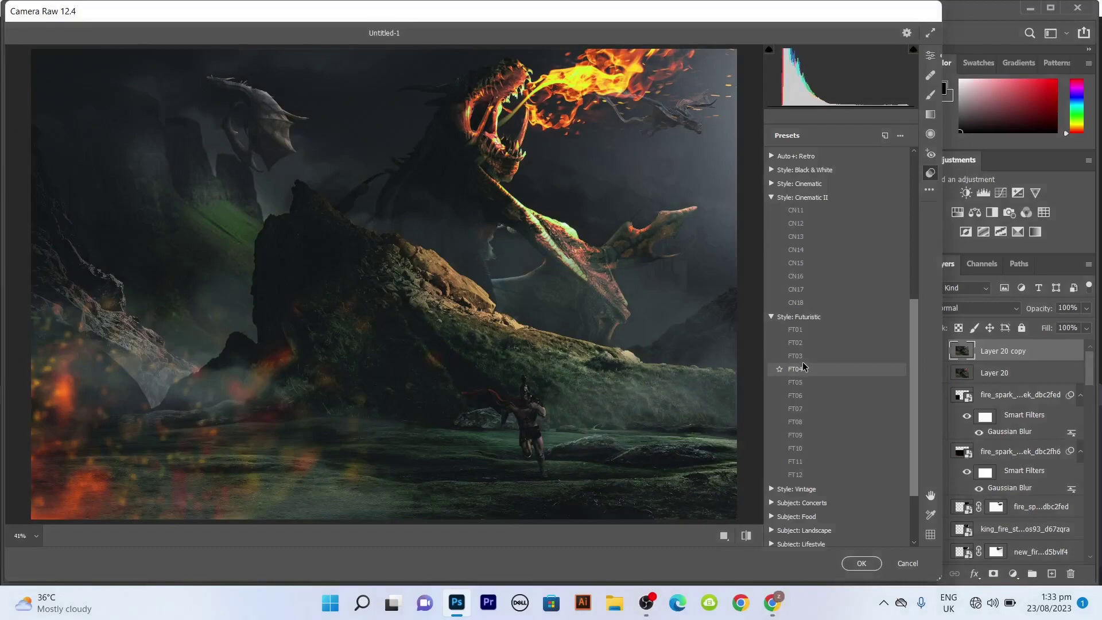
{"action": "left_click", "coordinate": [802, 369]}
{"action": "left_click", "coordinate": [861, 563]}
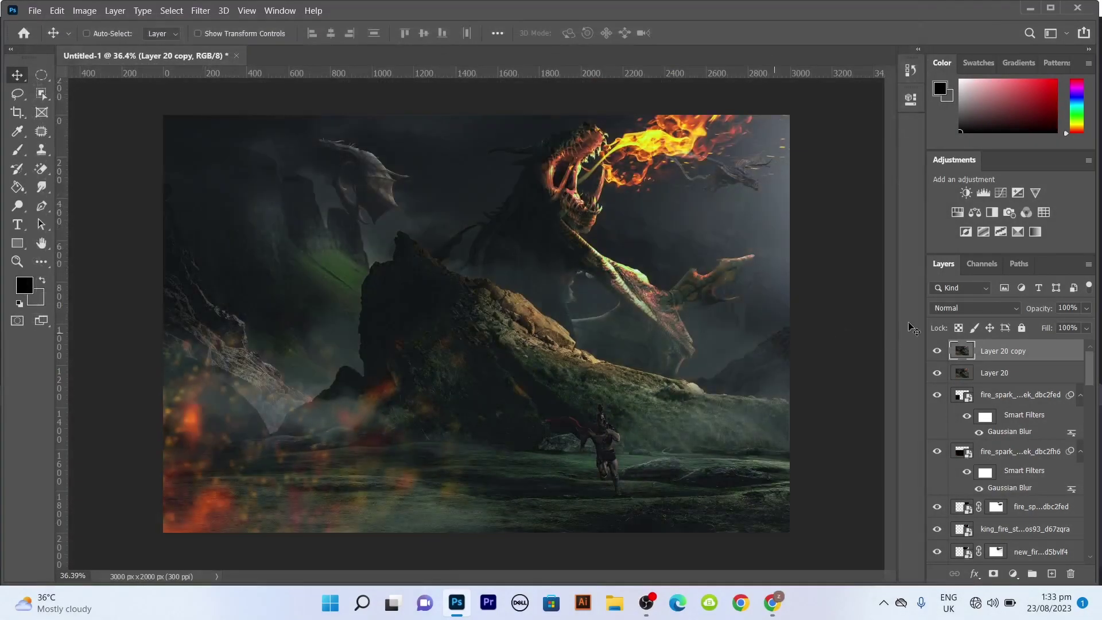